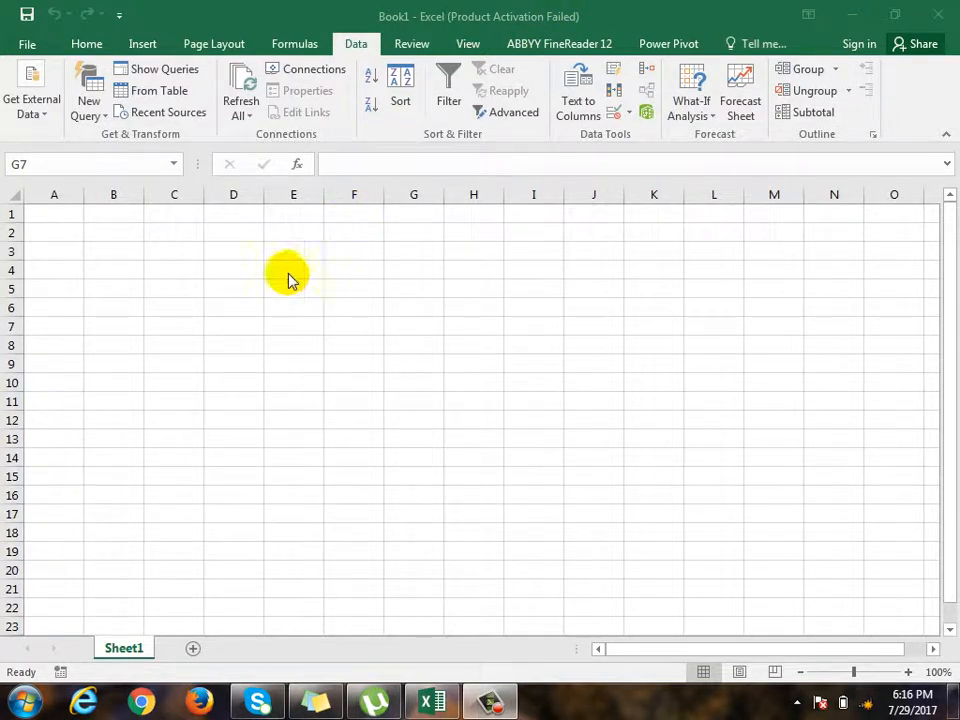
Open the recent workbook named table and display its Sheet1
click(145, 44)
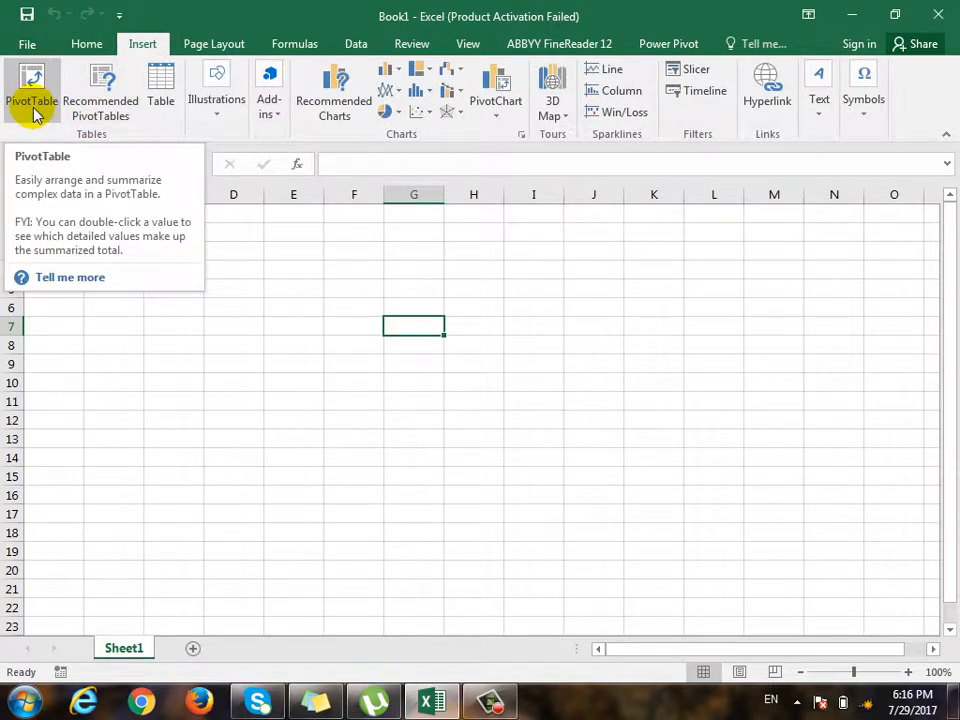
click(30, 45)
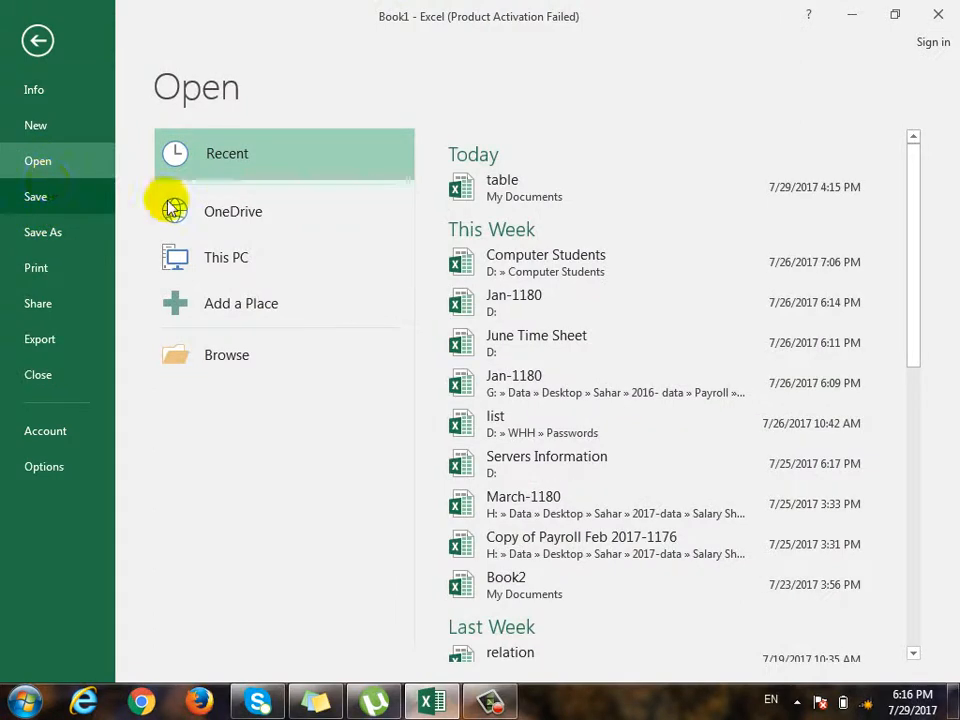
click(320, 198)
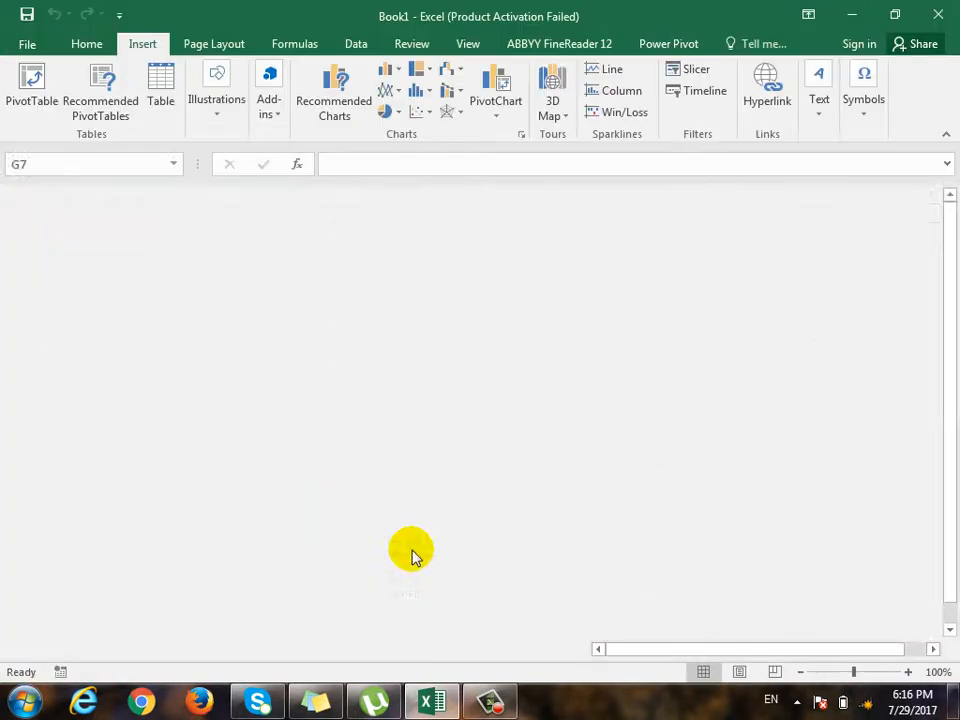
scroll(390, 500, down, 1)
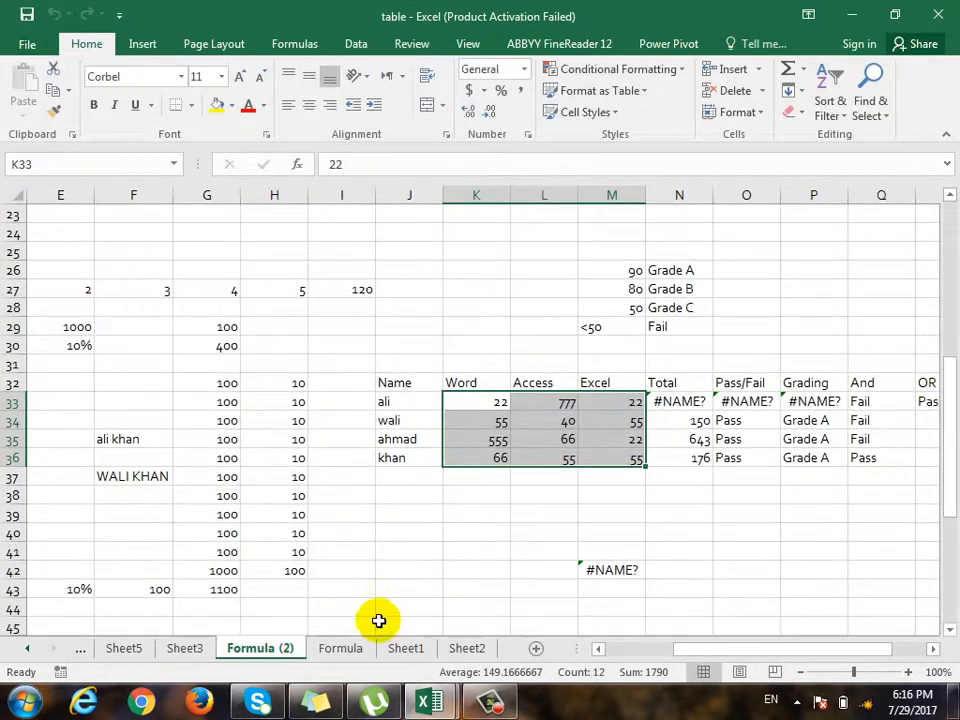
click(350, 650)
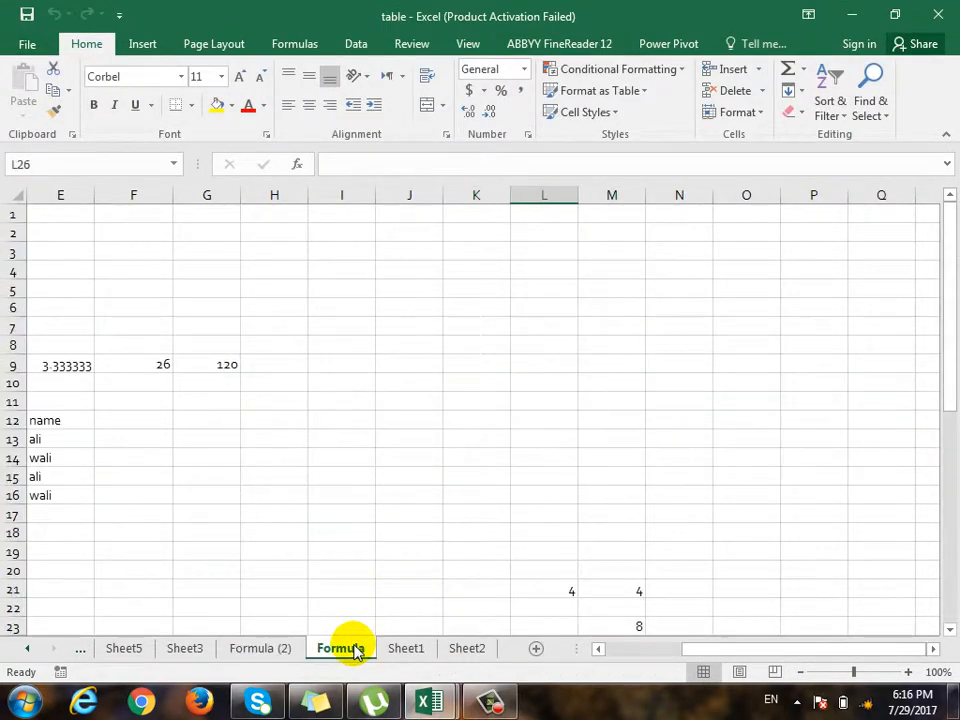
click(404, 652)
Copy the sales table in A4:H23, including its header row
drag(64, 210, 628, 572)
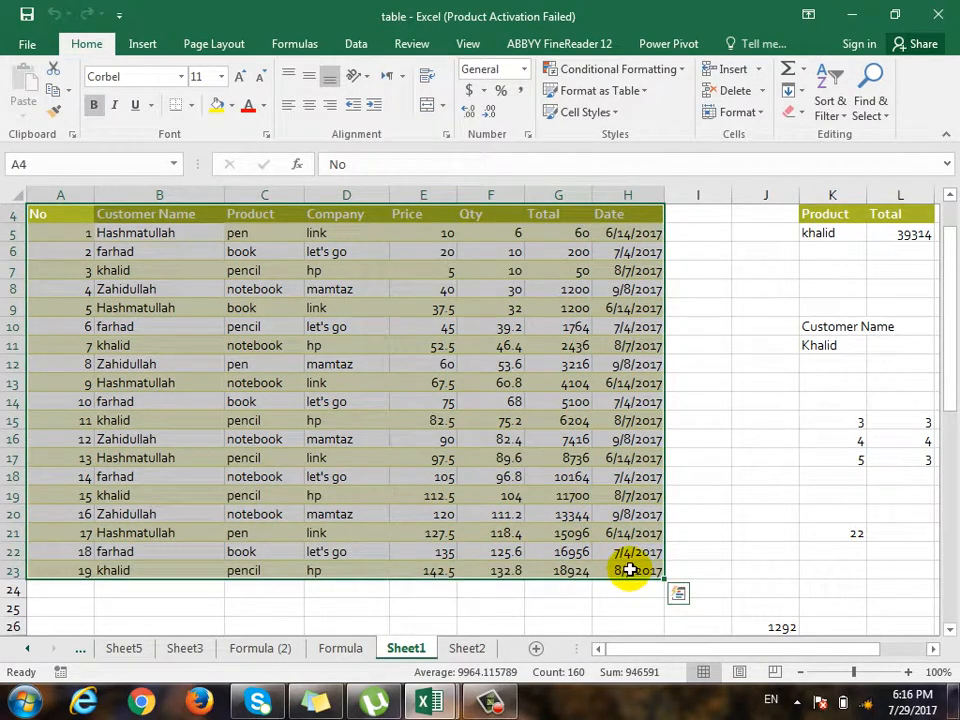
key(ctrl+c)
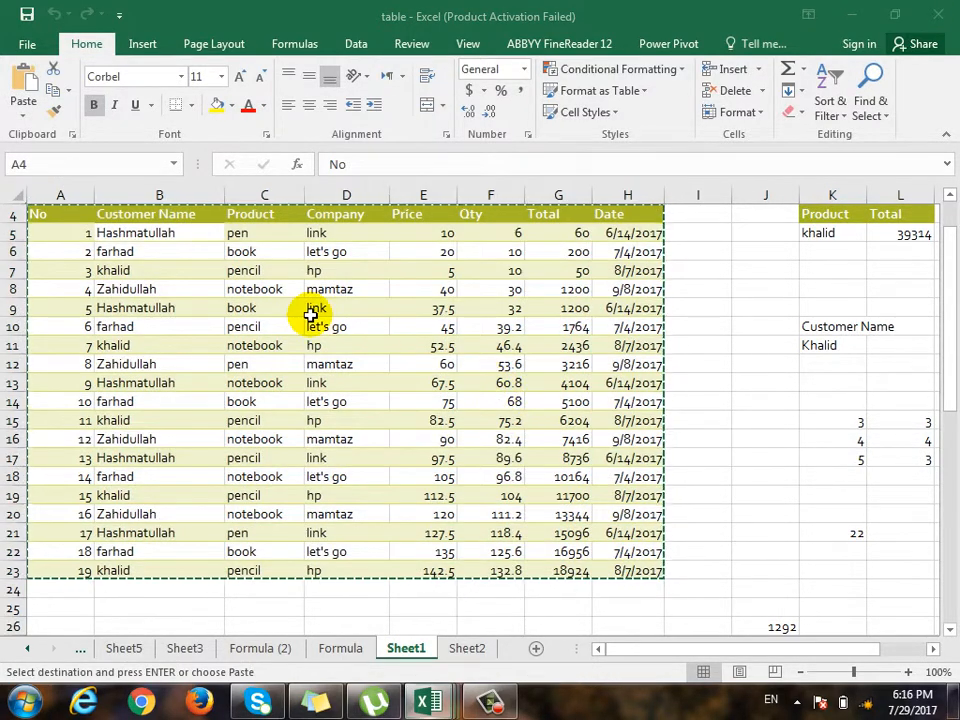
mouse_move(422, 704)
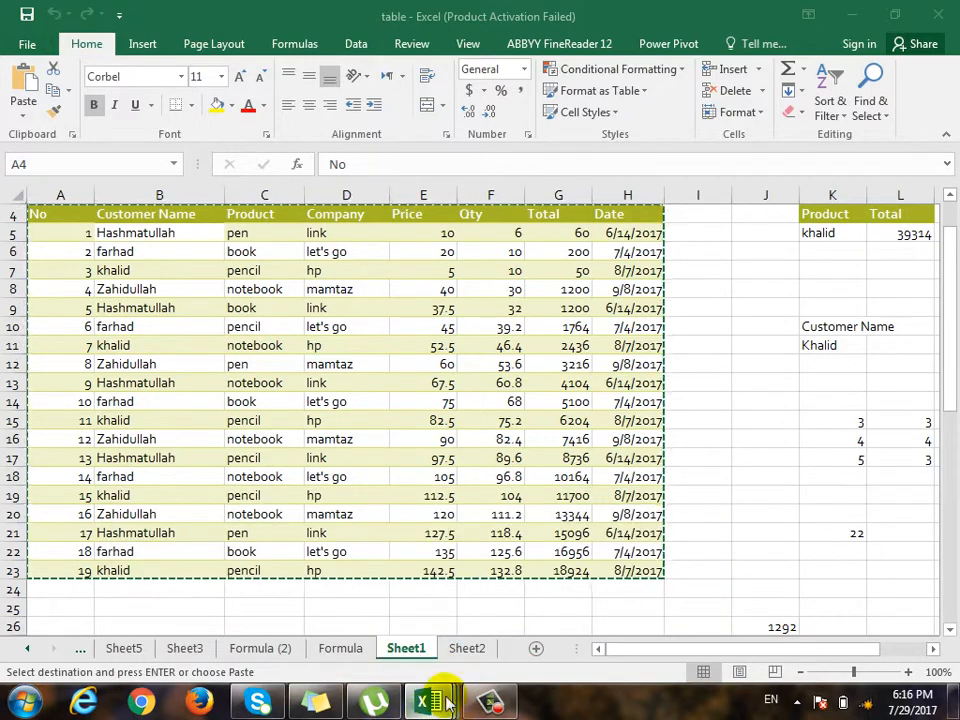
mouse_move(724, 508)
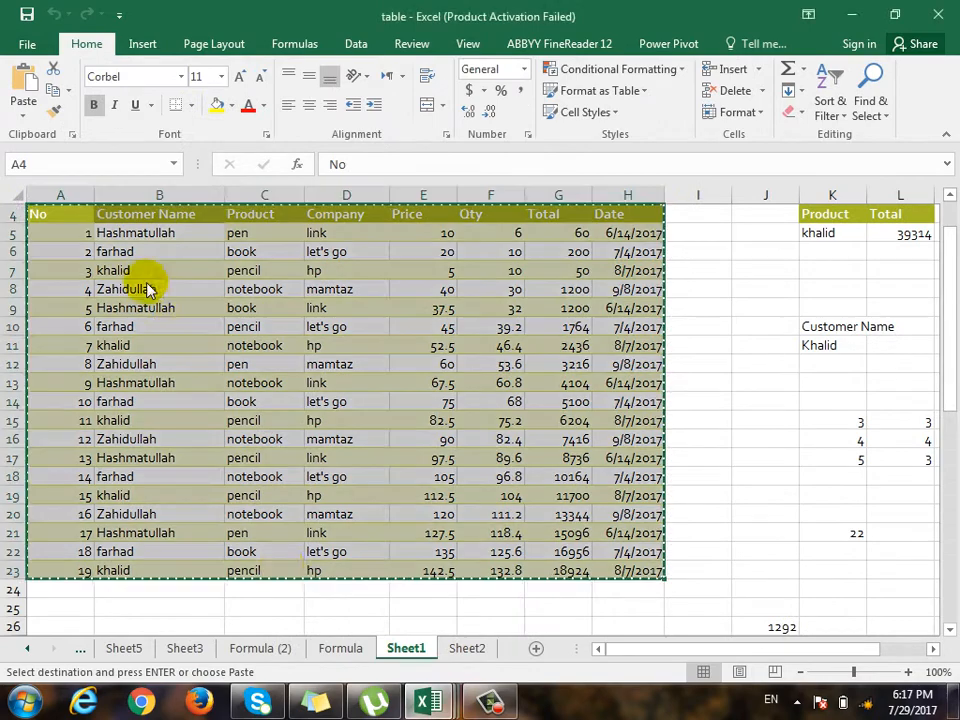
click(207, 571)
Switch to Book1, paste the copied table at A1 of Sheet1 and fit columns A to H to their contents
mouse_move(435, 712)
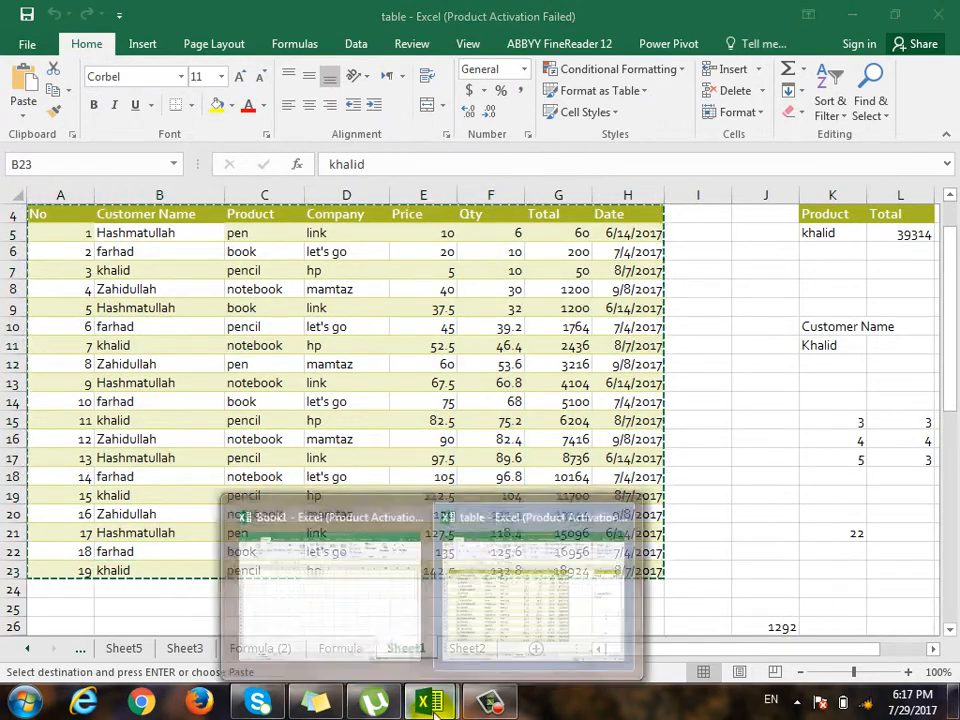
click(386, 619)
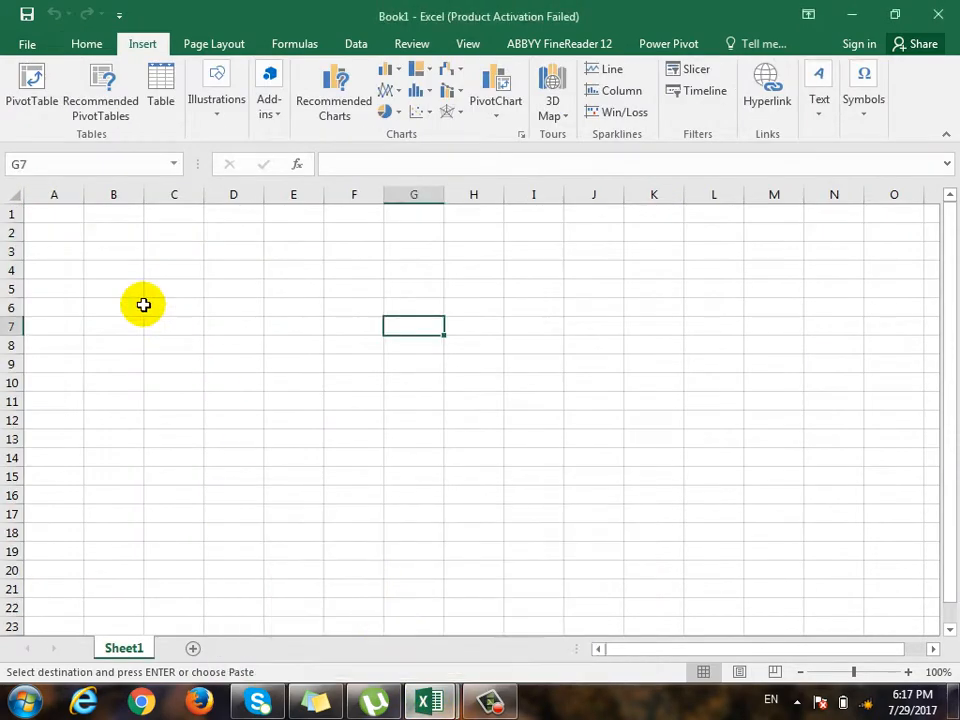
click(57, 210)
key(ctrl+v)
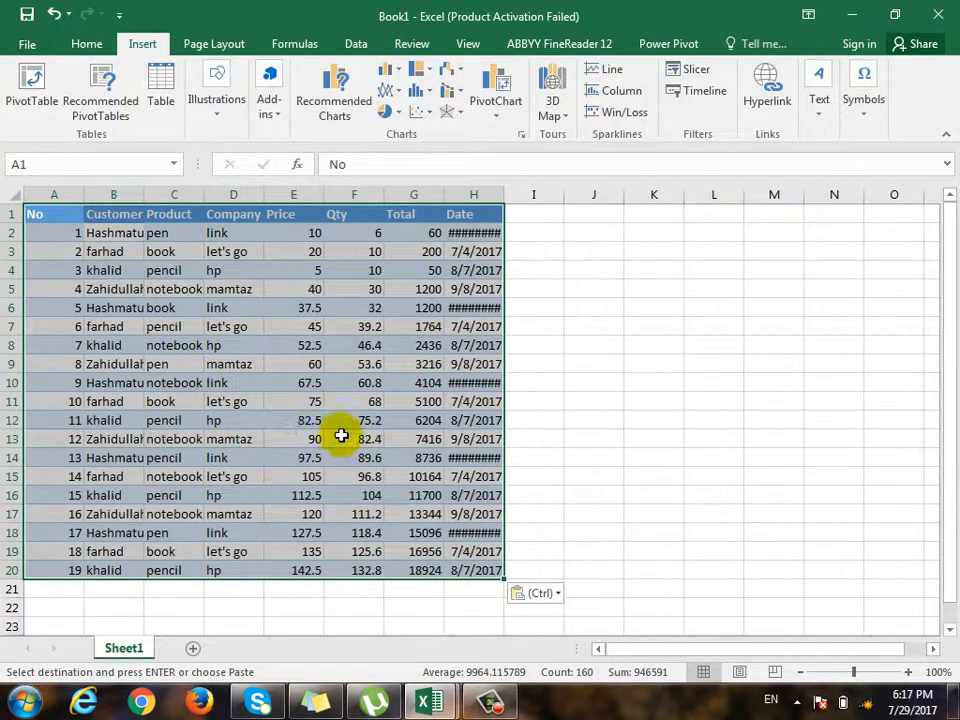
key(ctrl+space)
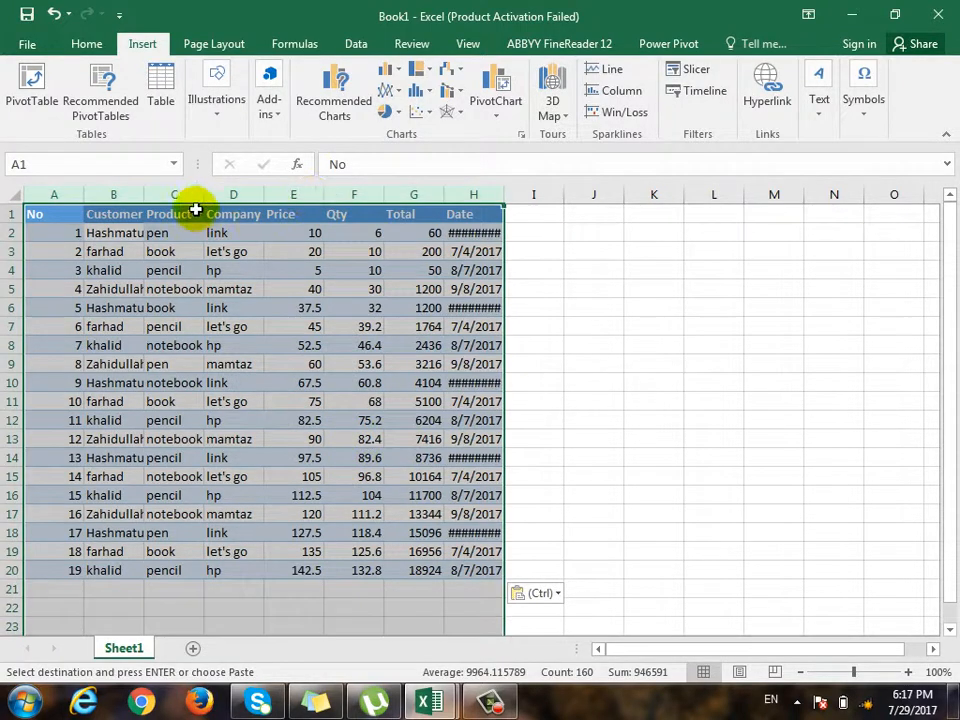
double_click(144, 193)
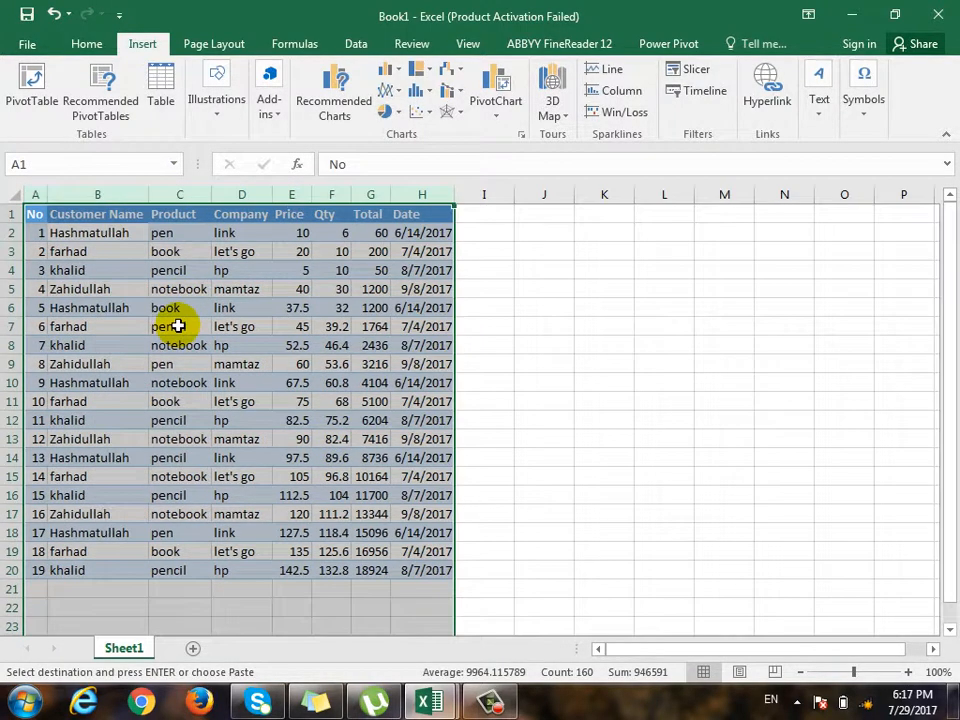
Examine the first customer's record fields in row 2 and the same customer's repeated purchases in rows 6, 10, 14 and 18
click(118, 238)
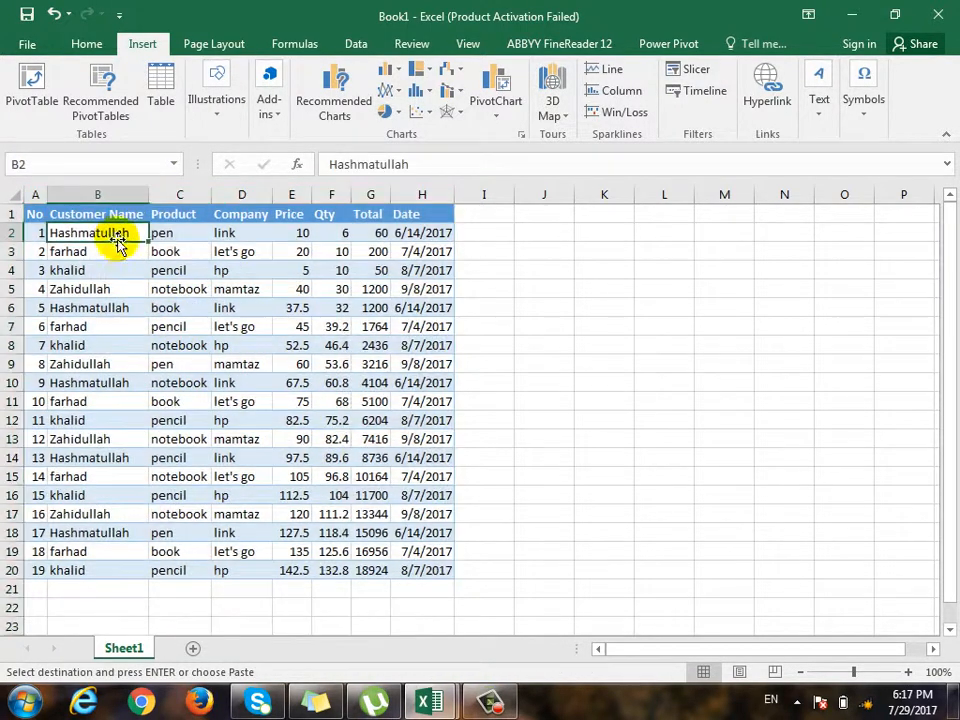
click(192, 233)
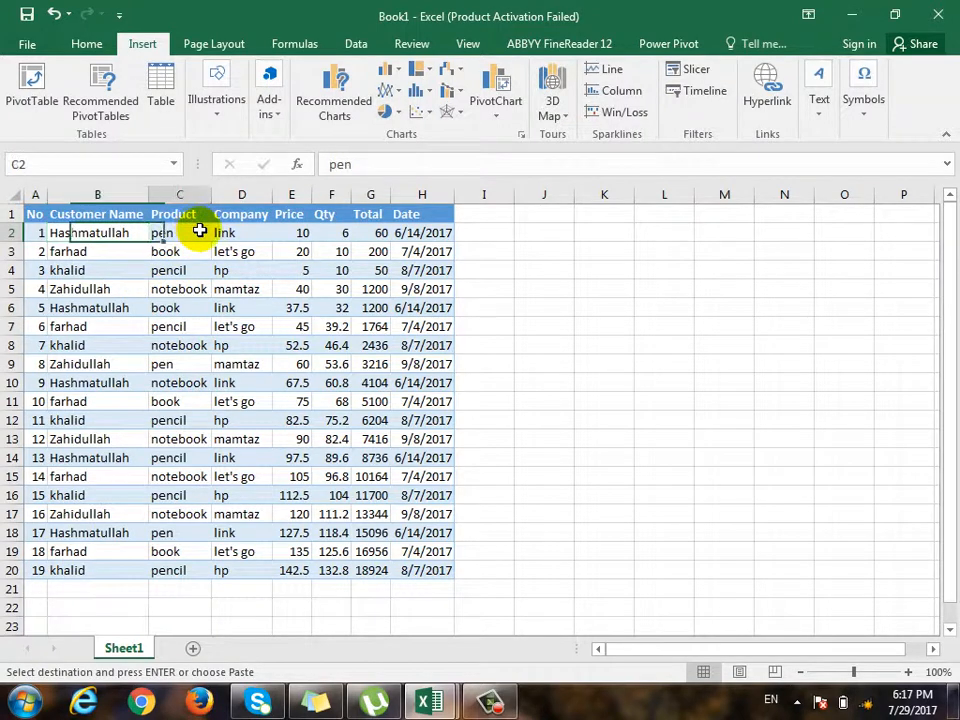
click(264, 235)
click(309, 232)
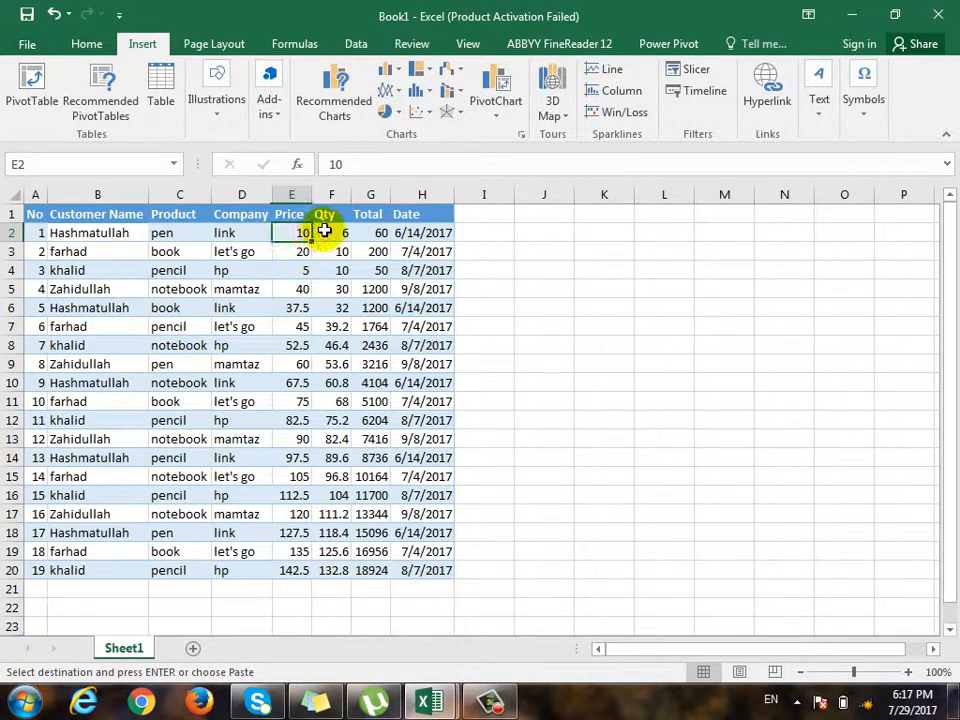
click(333, 232)
click(375, 232)
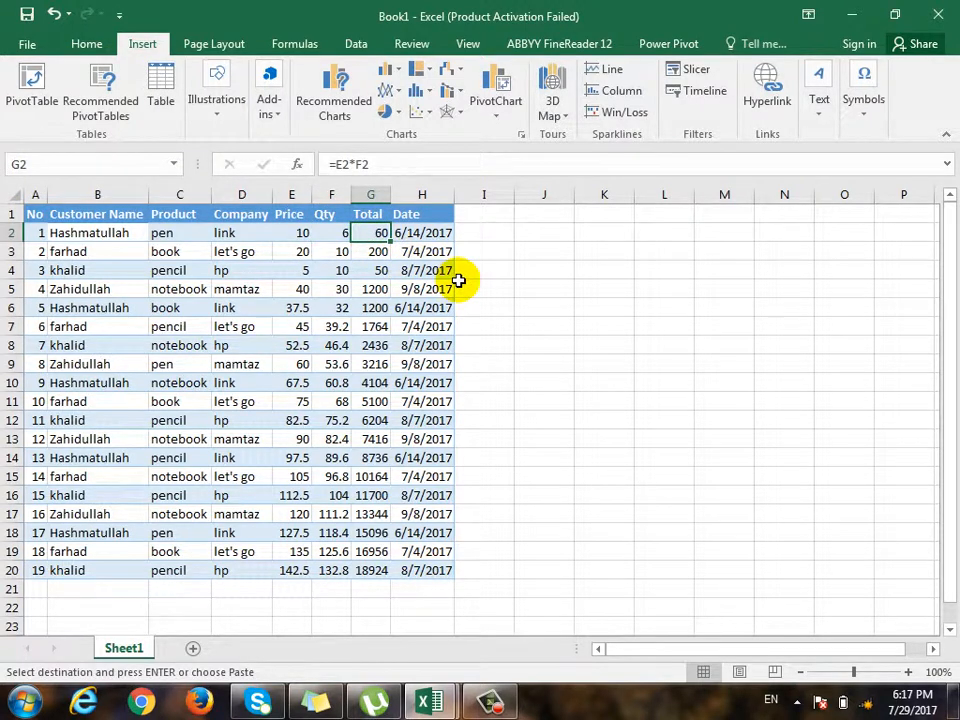
click(115, 308)
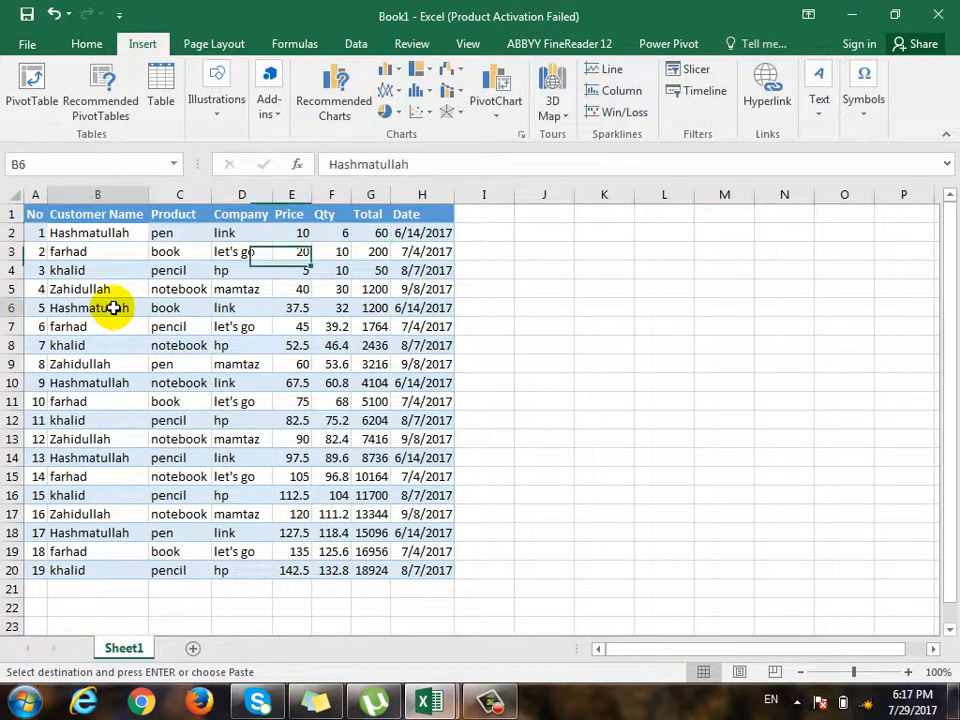
click(180, 309)
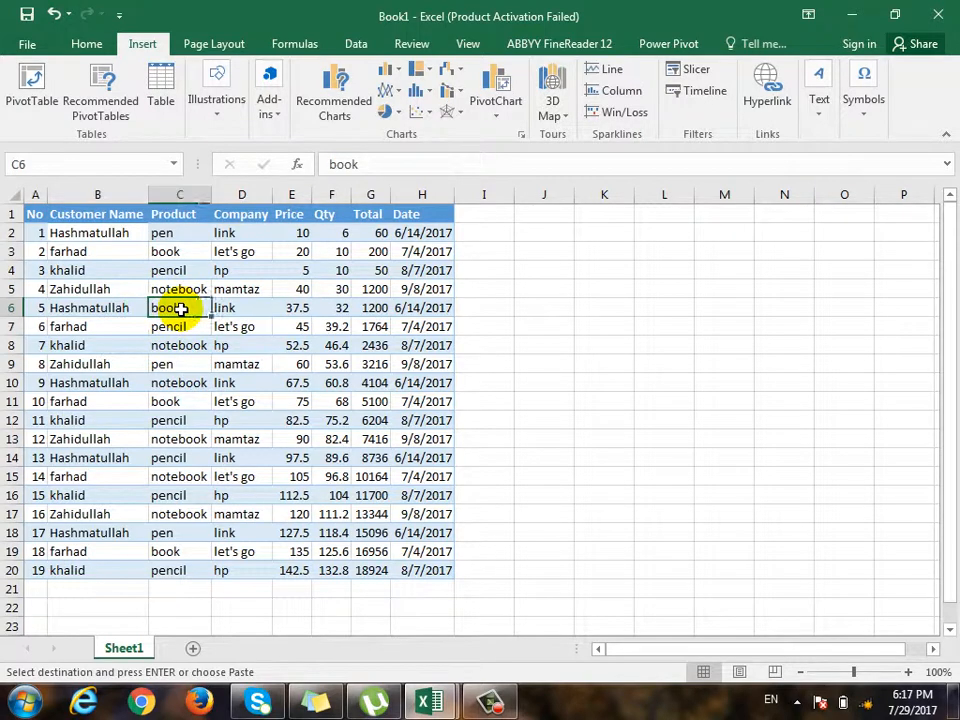
click(112, 386)
click(195, 386)
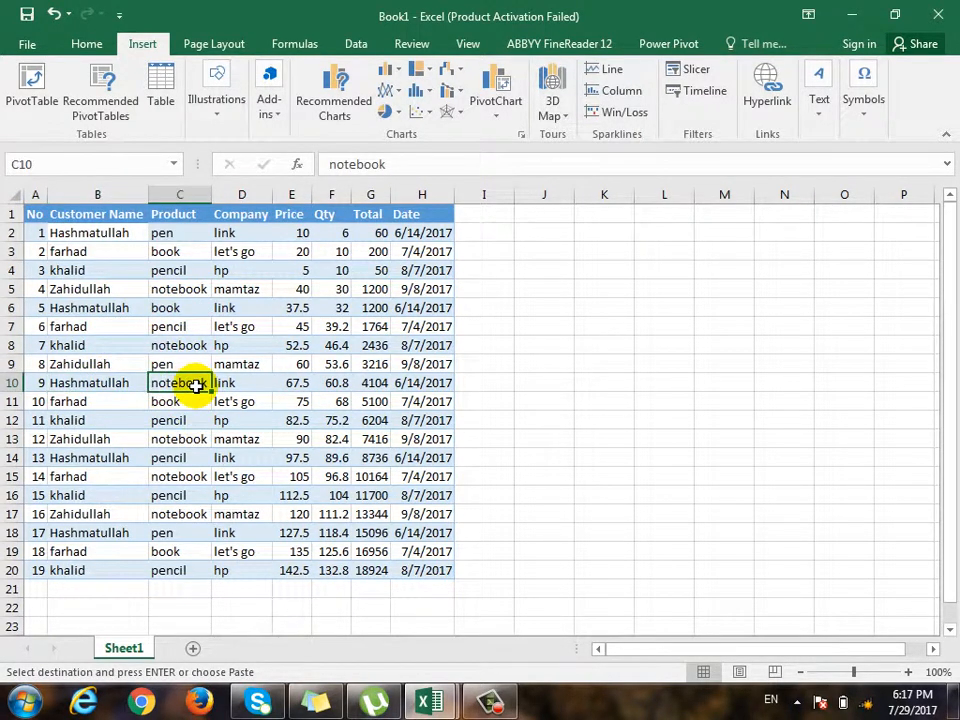
click(105, 457)
click(171, 457)
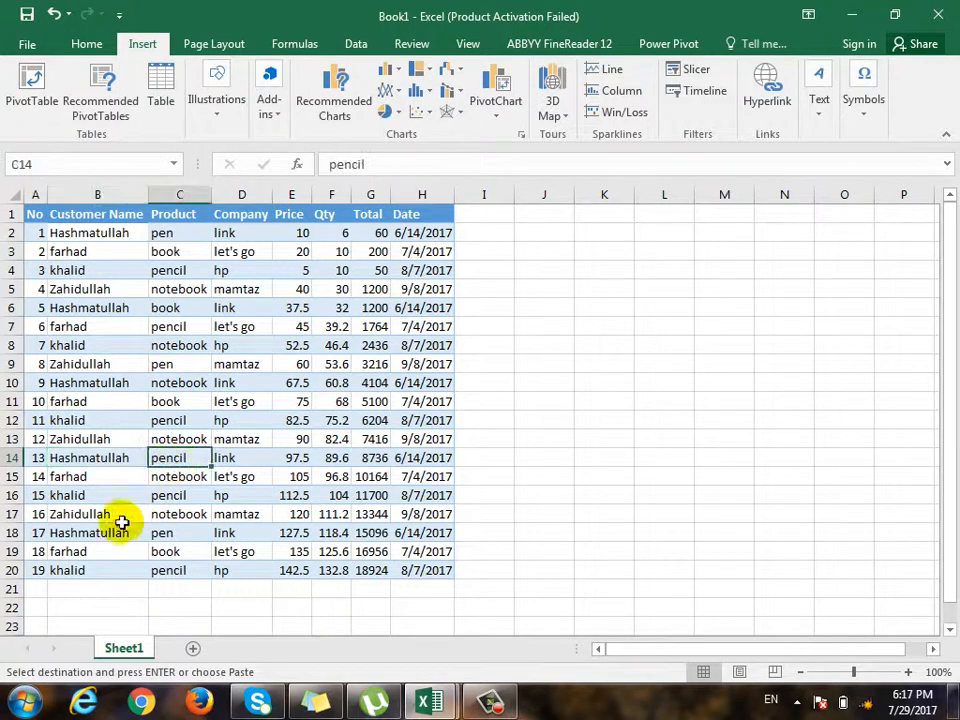
click(110, 537)
click(180, 535)
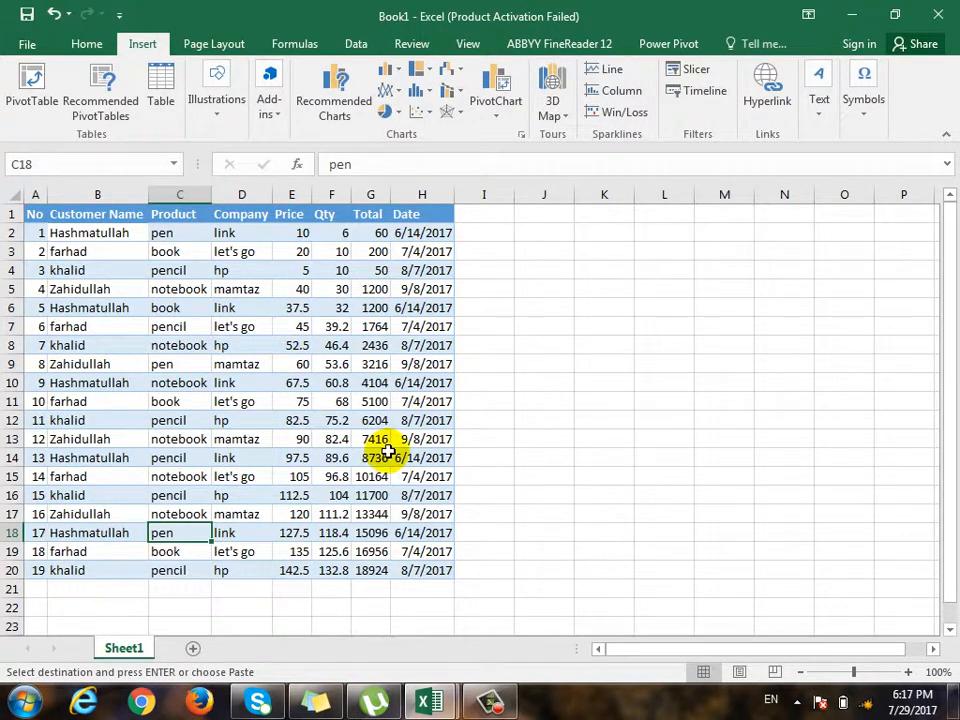
Add the column headers Phone, Email and Address in I1:K1, beside the Date column
click(491, 230)
key(Up)
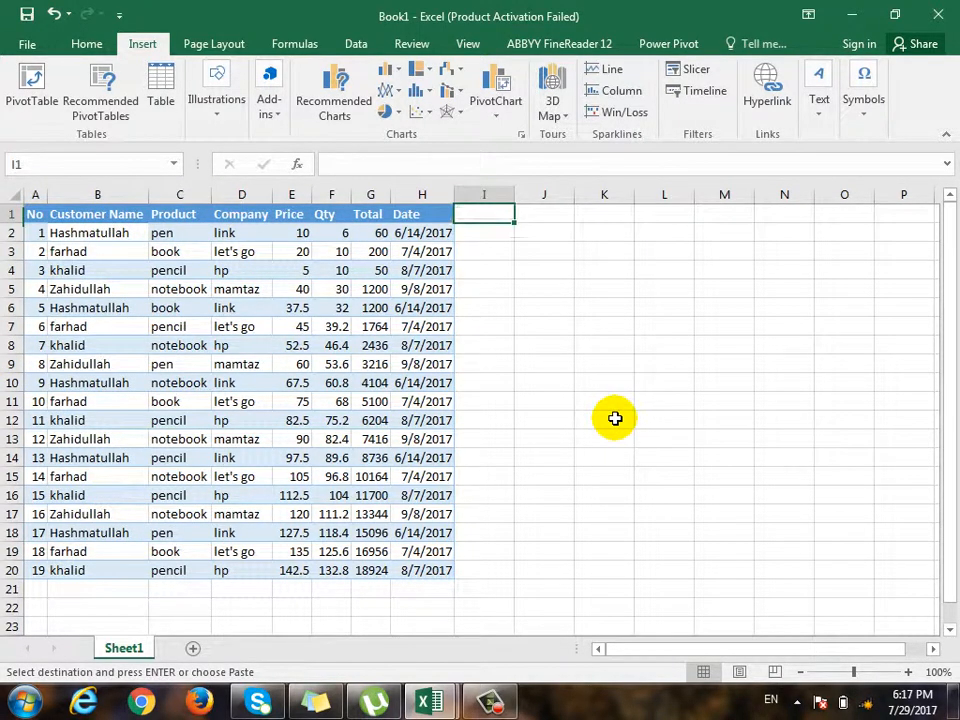
text(Phone)
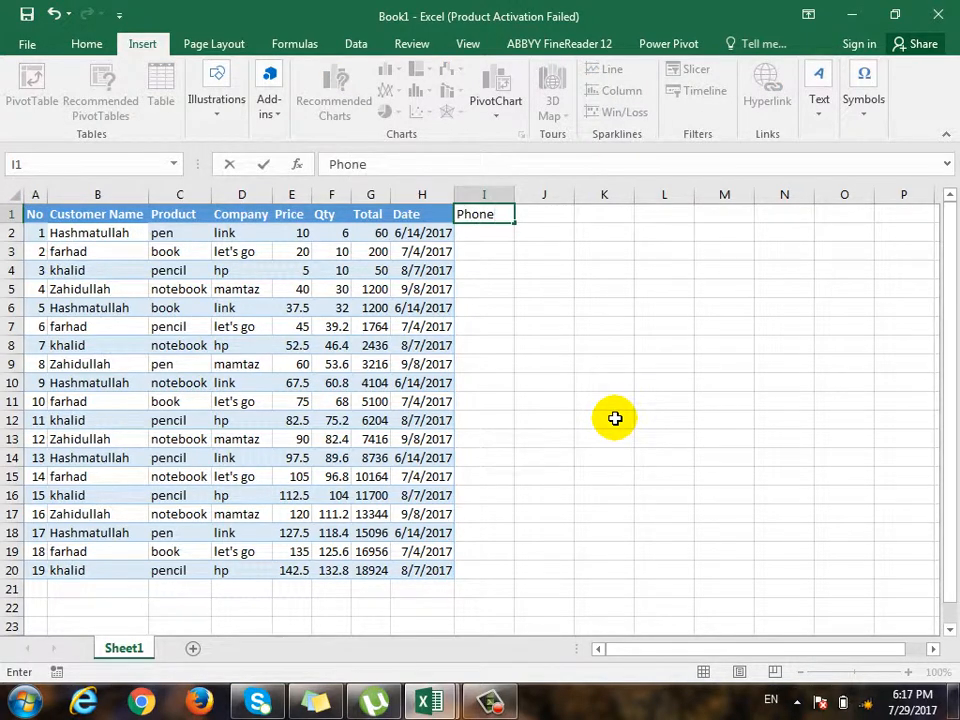
key(Tab)
text(Email)
key(Return)
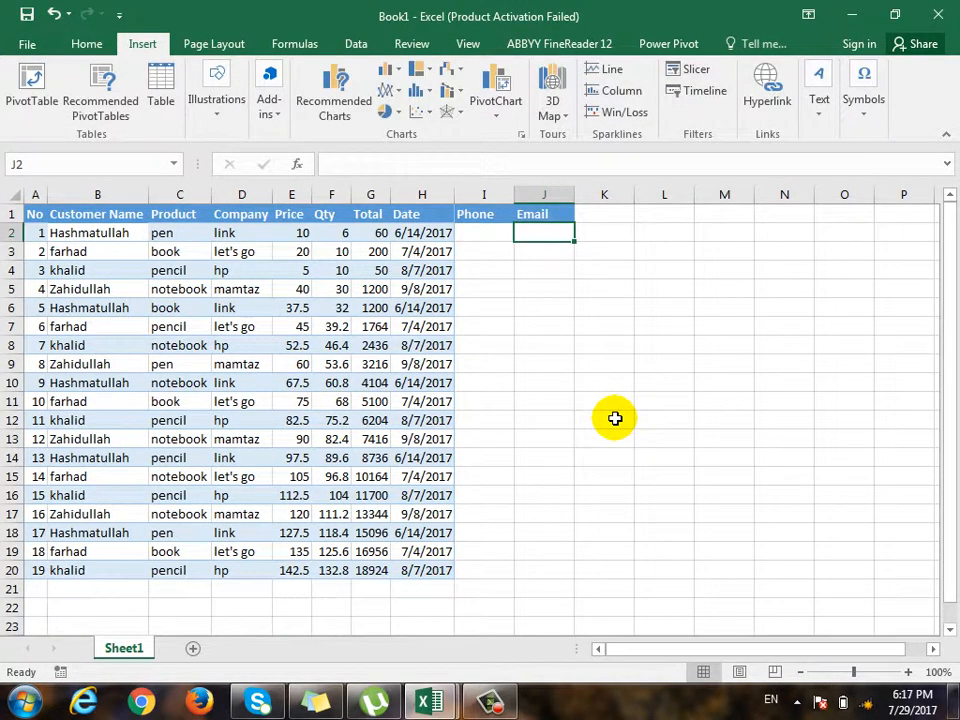
key(Up)
key(Tab)
text(Add)
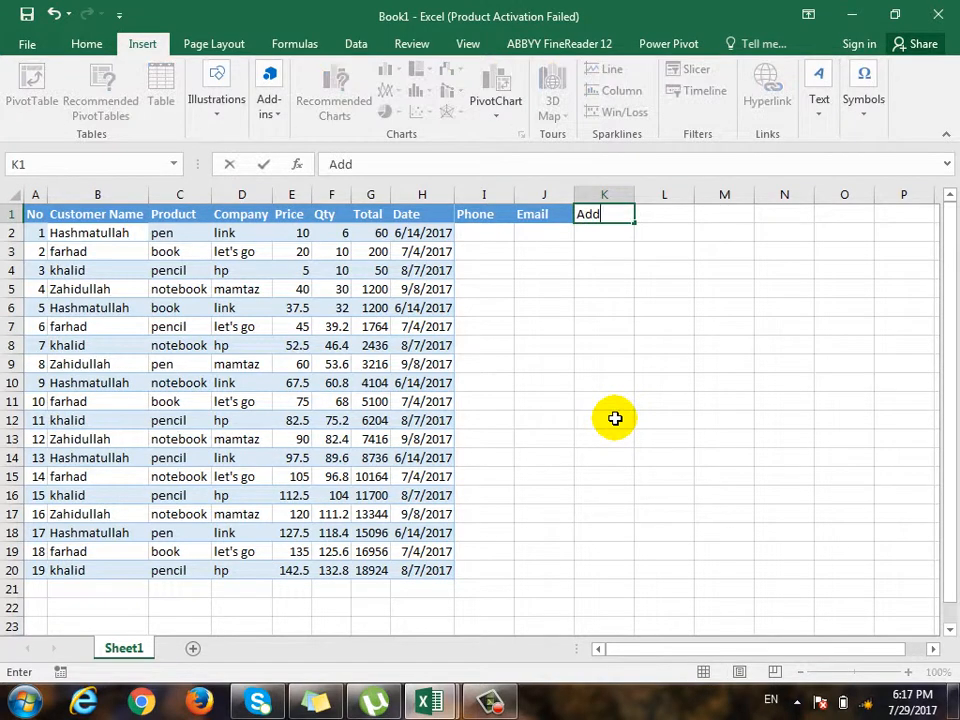
text(ress)
key(Return)
key(Up)
key(Tab)
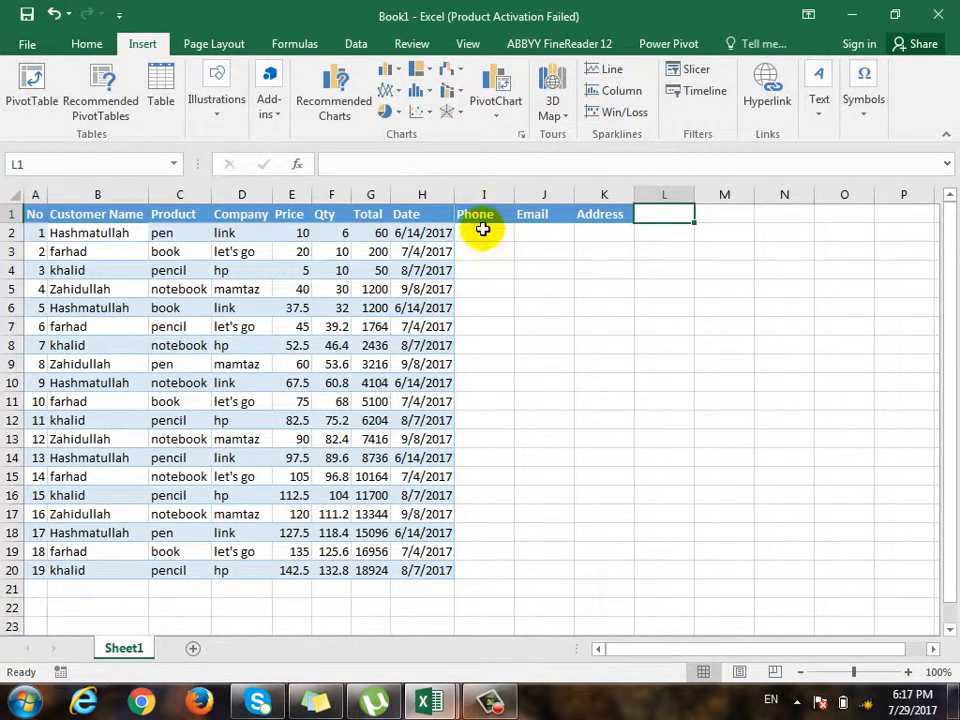
Fill the first record's contact cells in row 2 with a placeholder phone number, 66 for Email and 7 for Address
click(484, 232)
text(555)
key(Tab)
text(66)
key(Tab)
text(7)
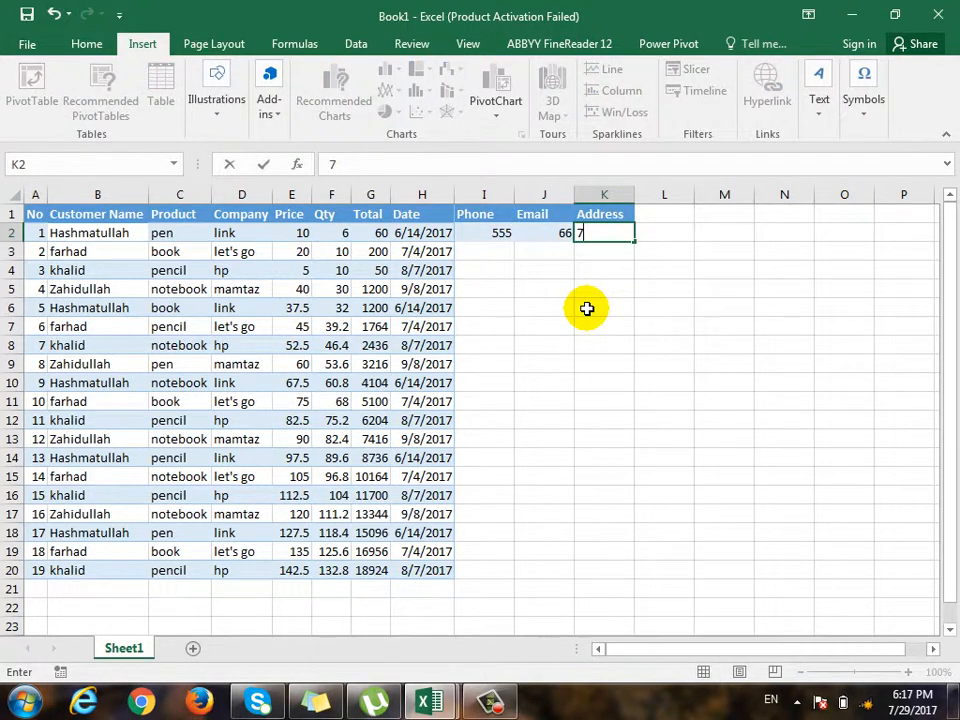
key(Tab)
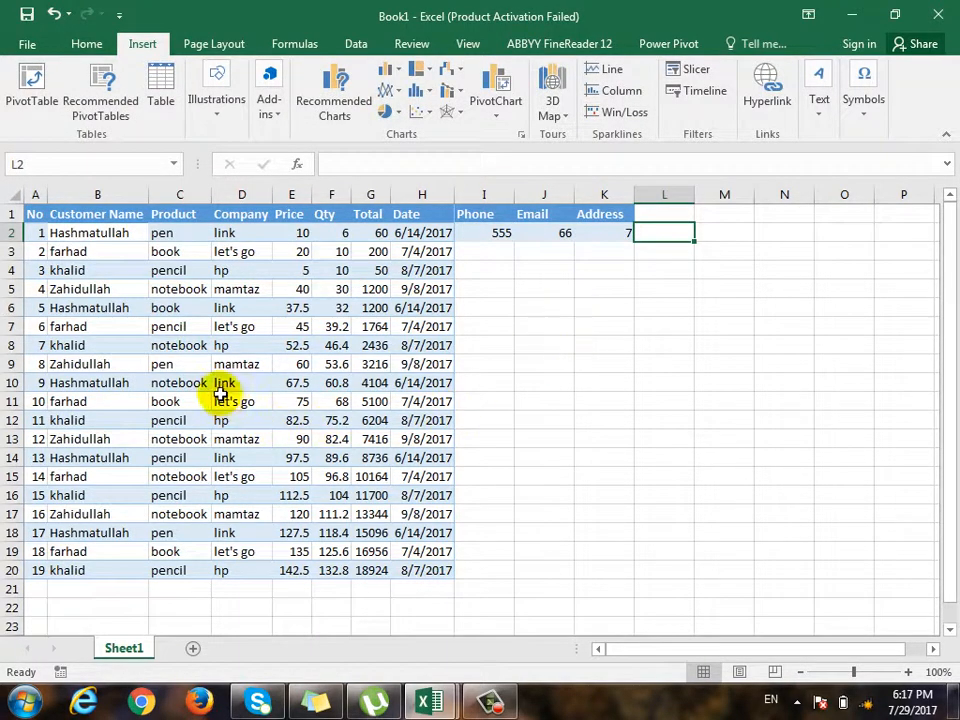
drag(492, 313, 588, 310)
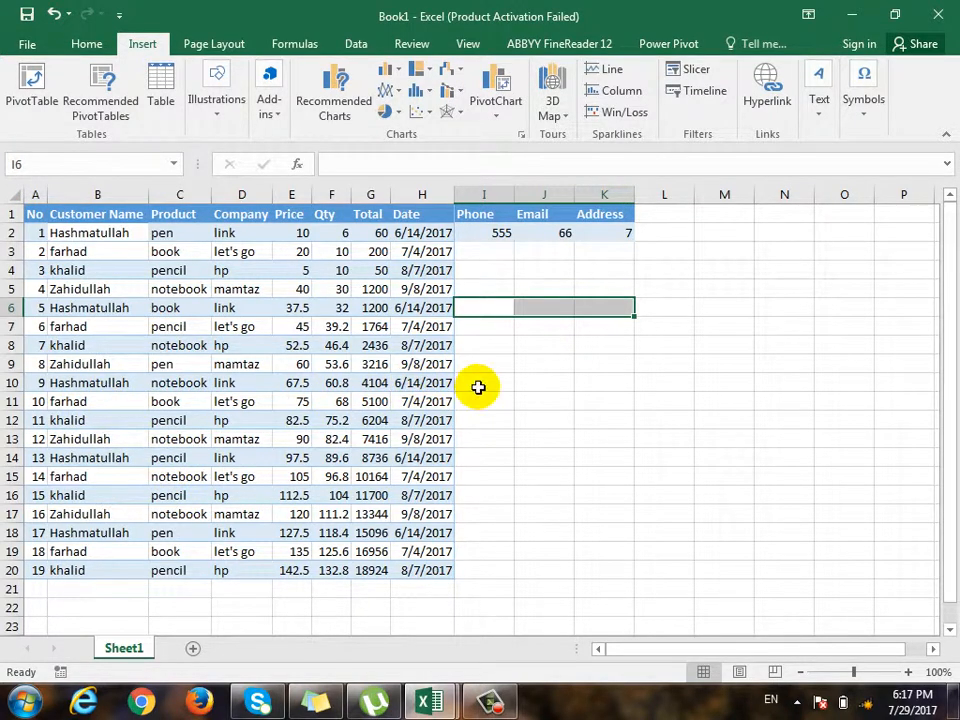
drag(480, 386, 609, 384)
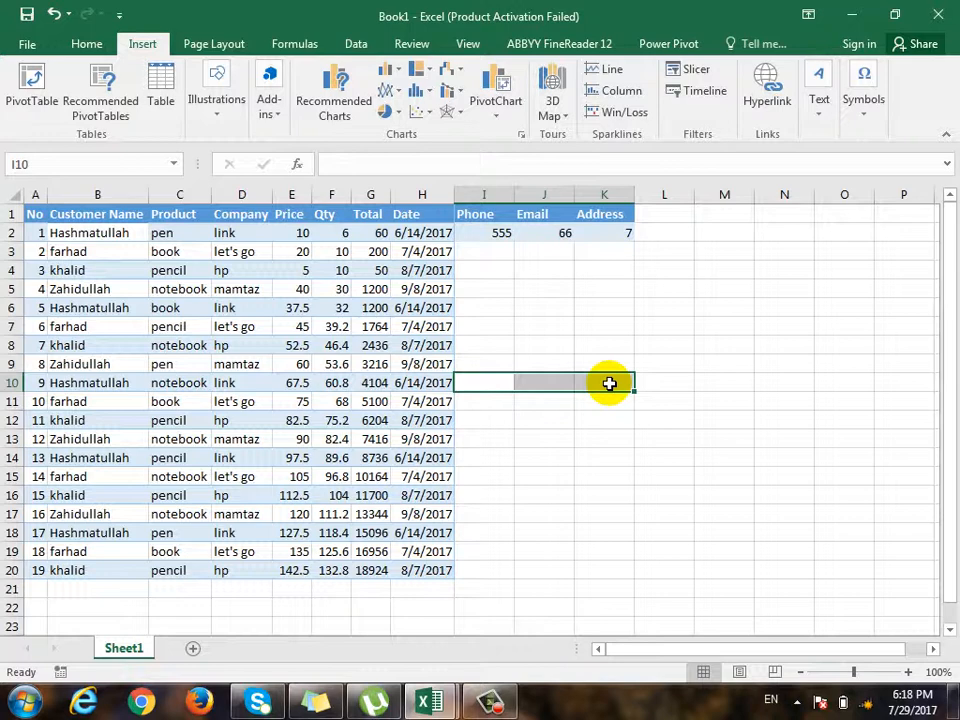
click(356, 44)
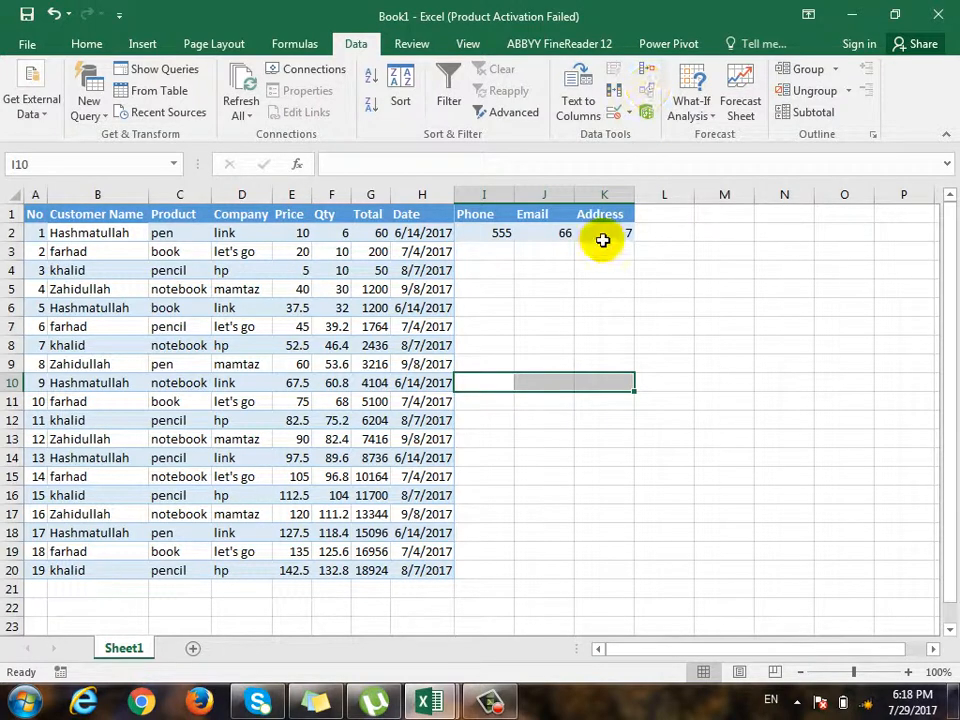
Move the No and Customer Name columns from Sheet1 to columns A and B of a new sheet
click(113, 196)
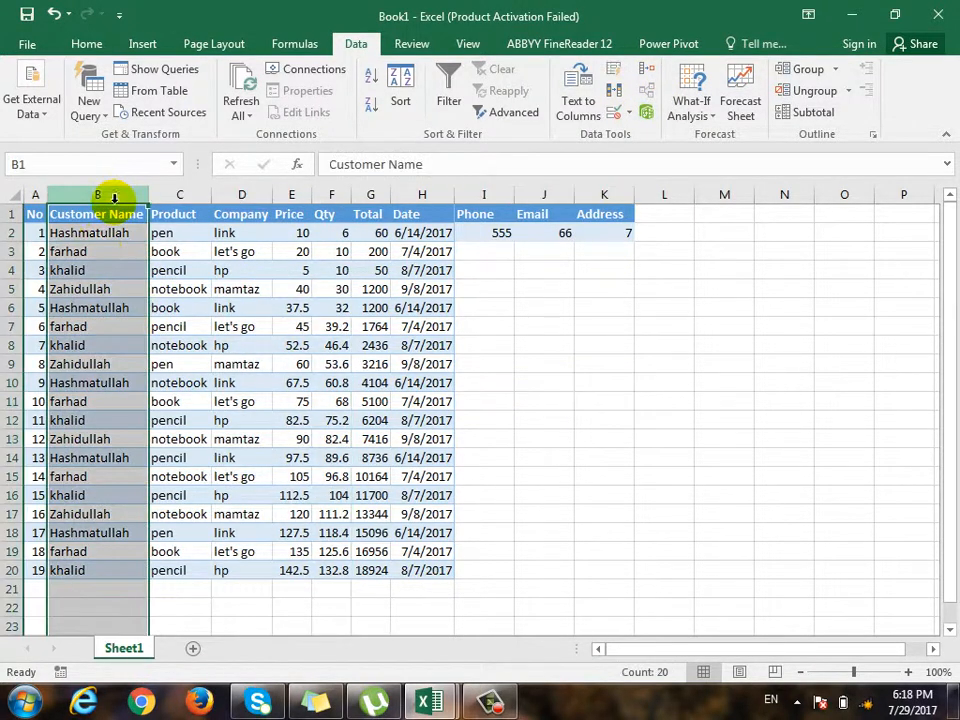
drag(75, 195, 22, 195)
key(ctrl+c)
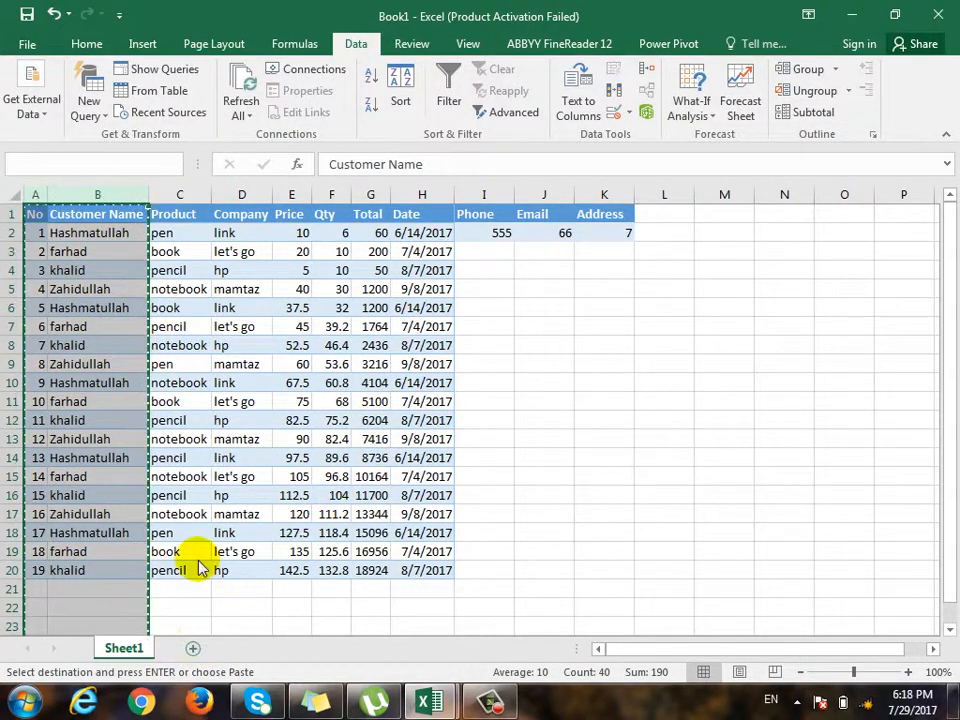
click(193, 648)
key(Return)
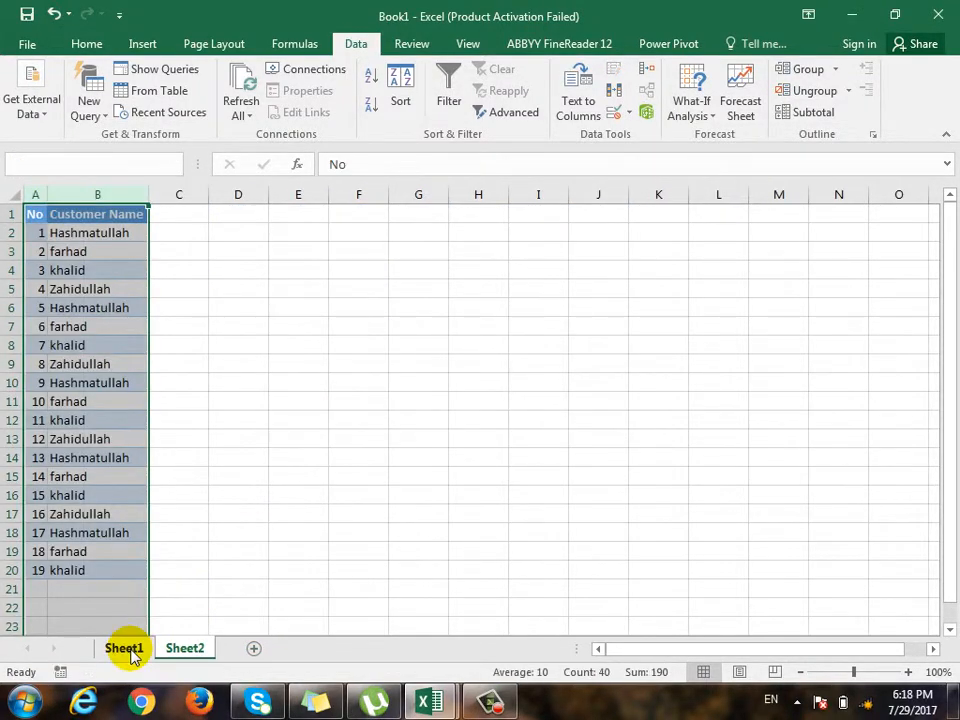
Return to Sheet1 and undo the move of the No and Customer Name columns
click(126, 648)
drag(477, 195, 583, 199)
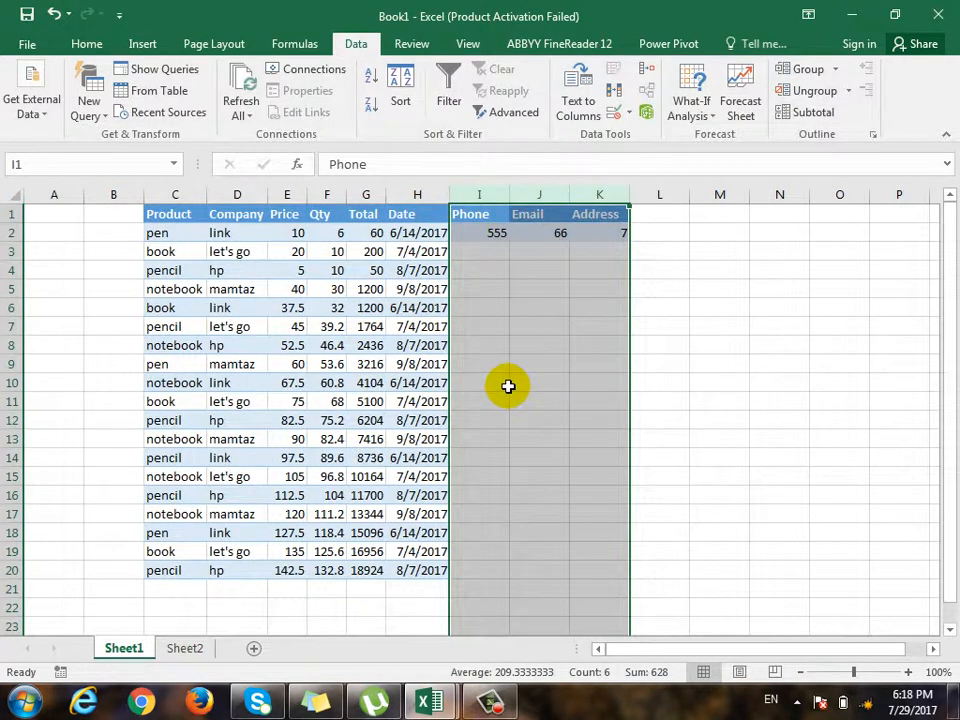
key(ctrl+z)
key(ctrl+z)
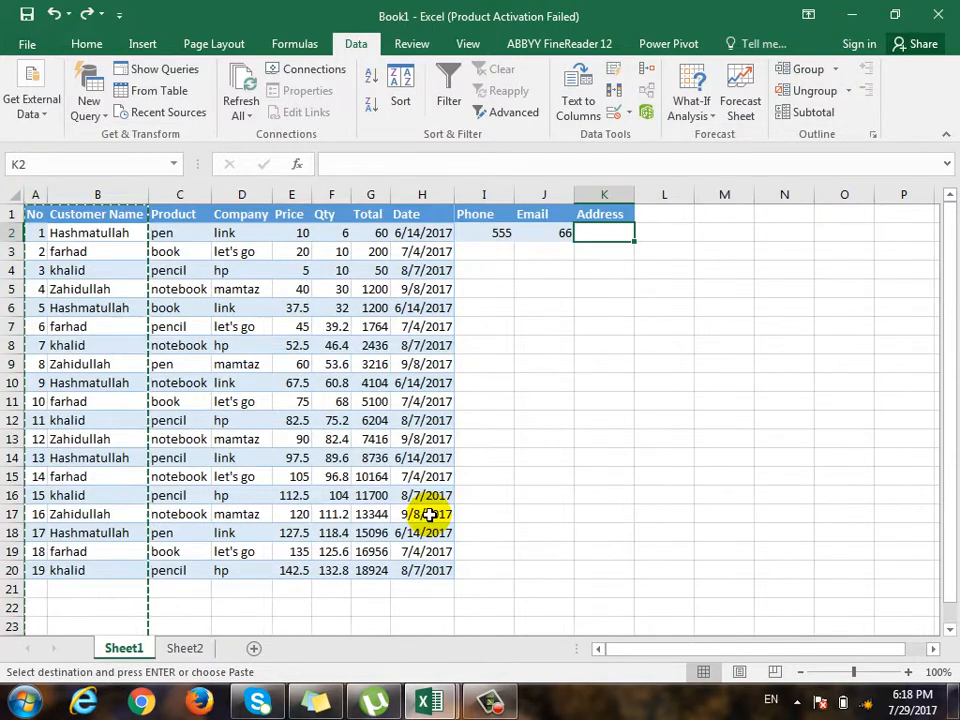
Copy the No and Customer Name columns from Sheet1 to columns A and B of Sheet2
drag(36, 195, 92, 195)
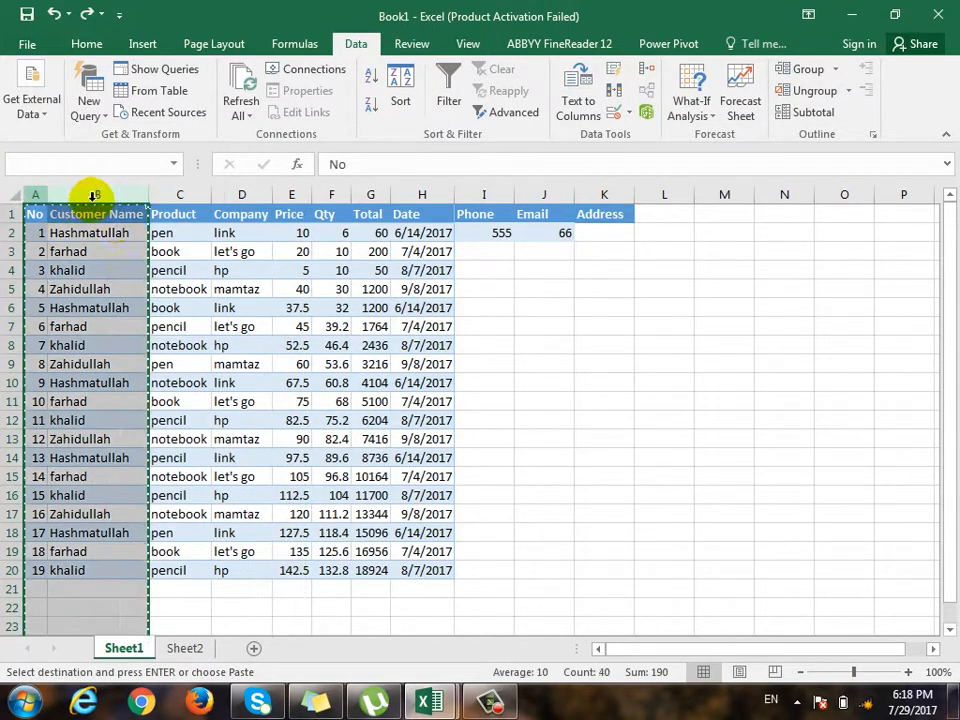
click(186, 648)
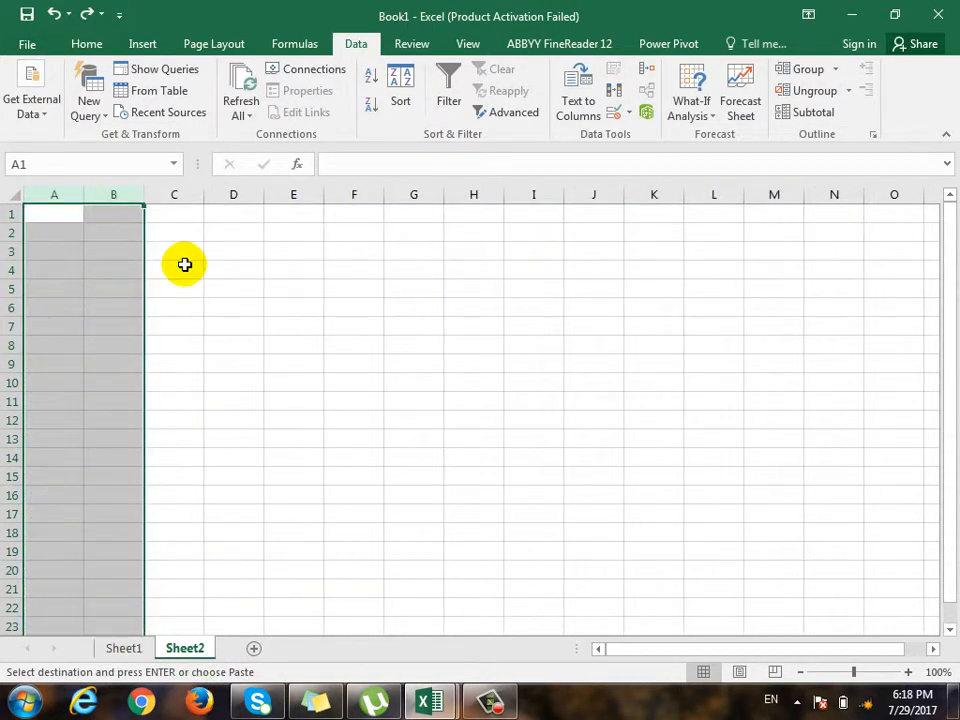
key(ctrl+v)
Move the Phone, Email and Address columns from Sheet1 to columns C to E of Sheet2
click(124, 648)
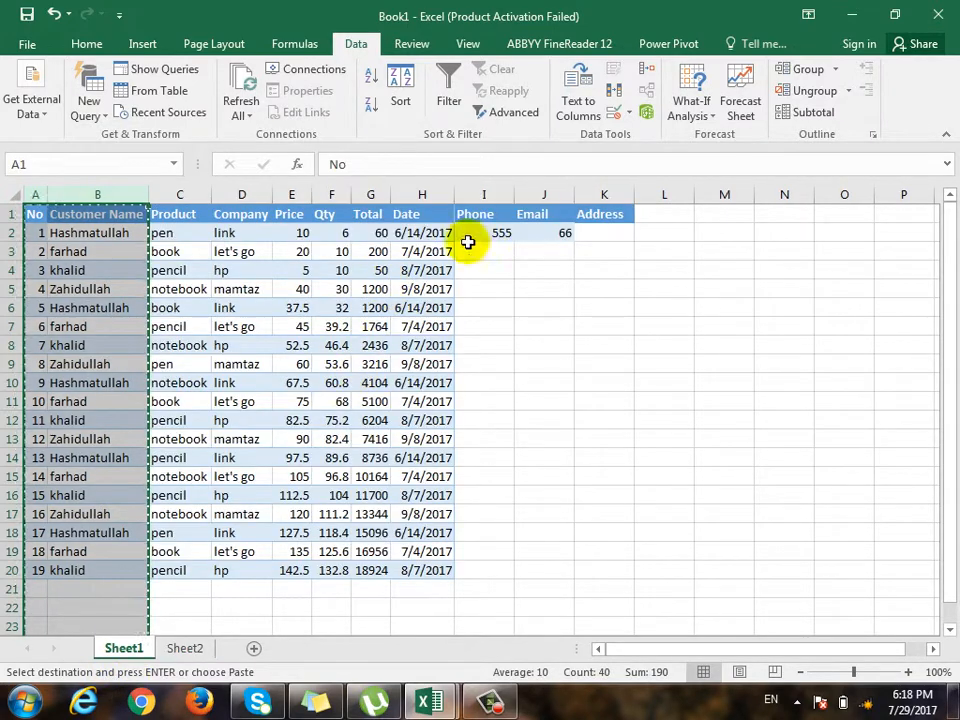
drag(480, 196, 617, 208)
key(ctrl+c)
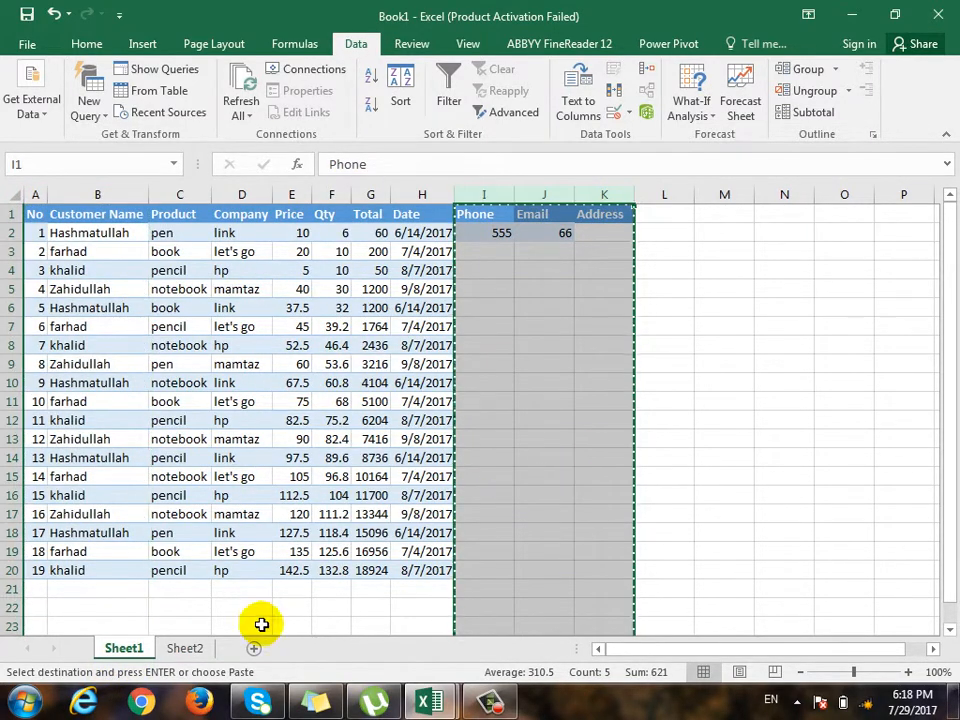
click(189, 648)
drag(180, 194, 326, 207)
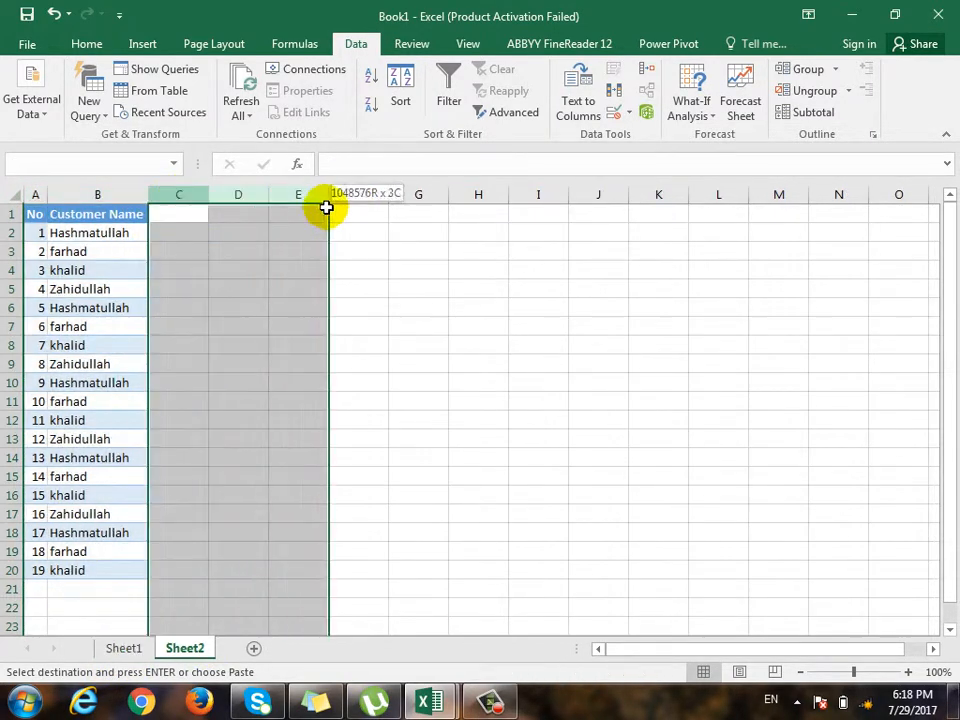
key(Return)
click(414, 364)
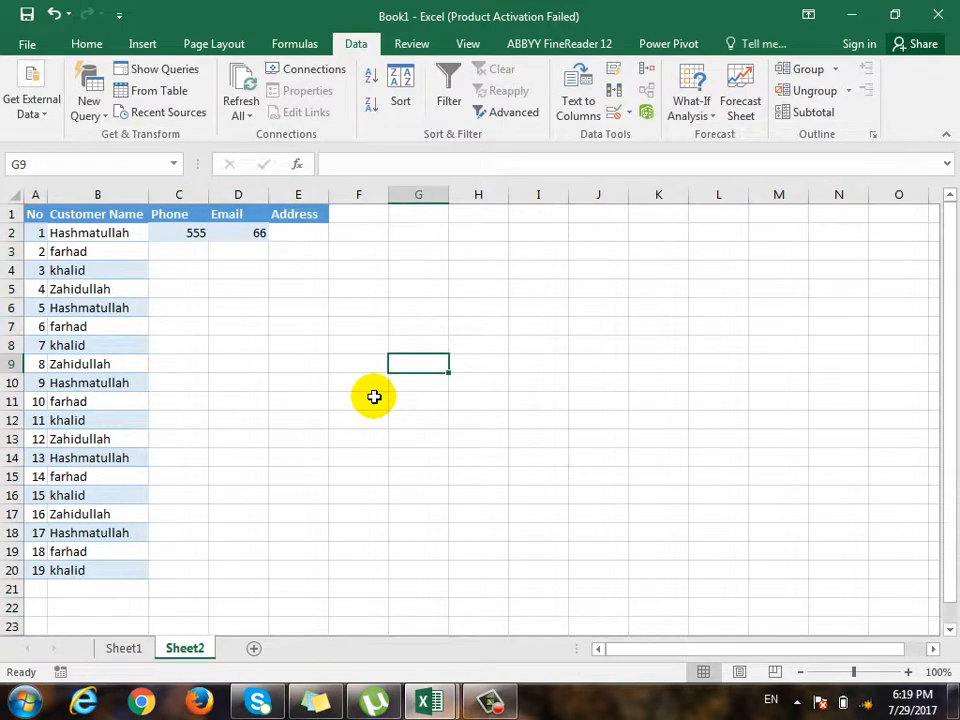
Review the first customer's name, phone, email and address cells in row 2 of Sheet2
click(128, 234)
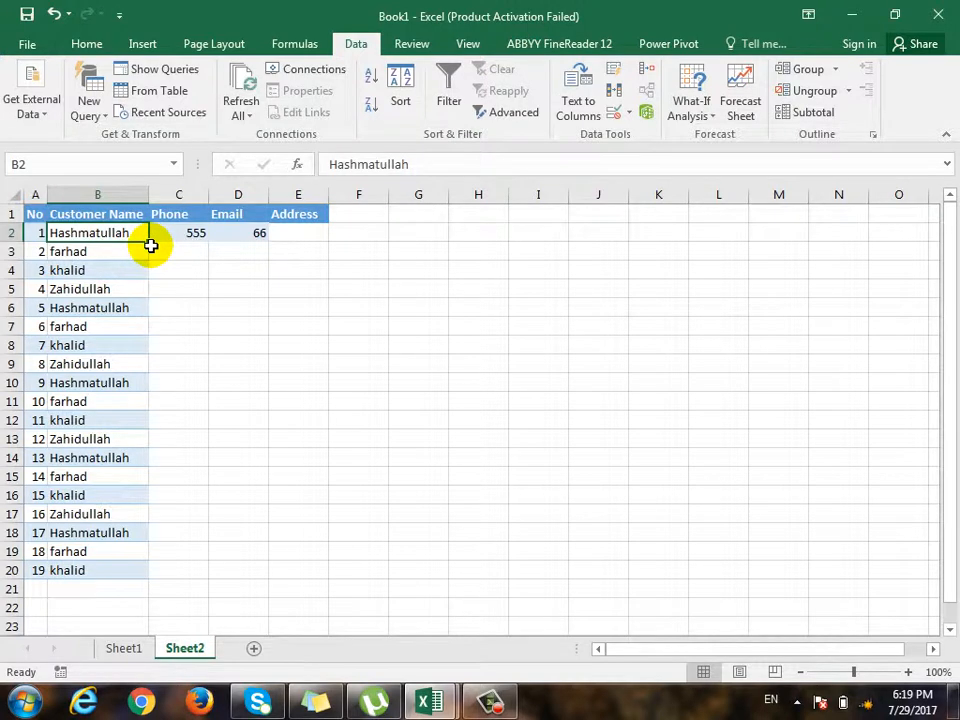
click(184, 236)
click(257, 237)
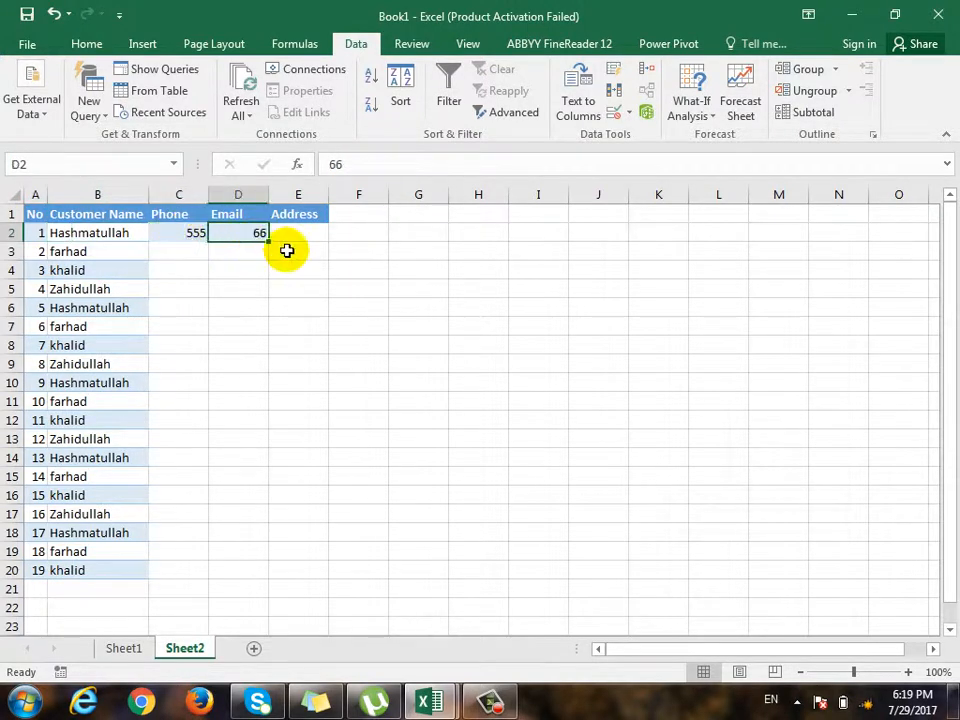
click(310, 234)
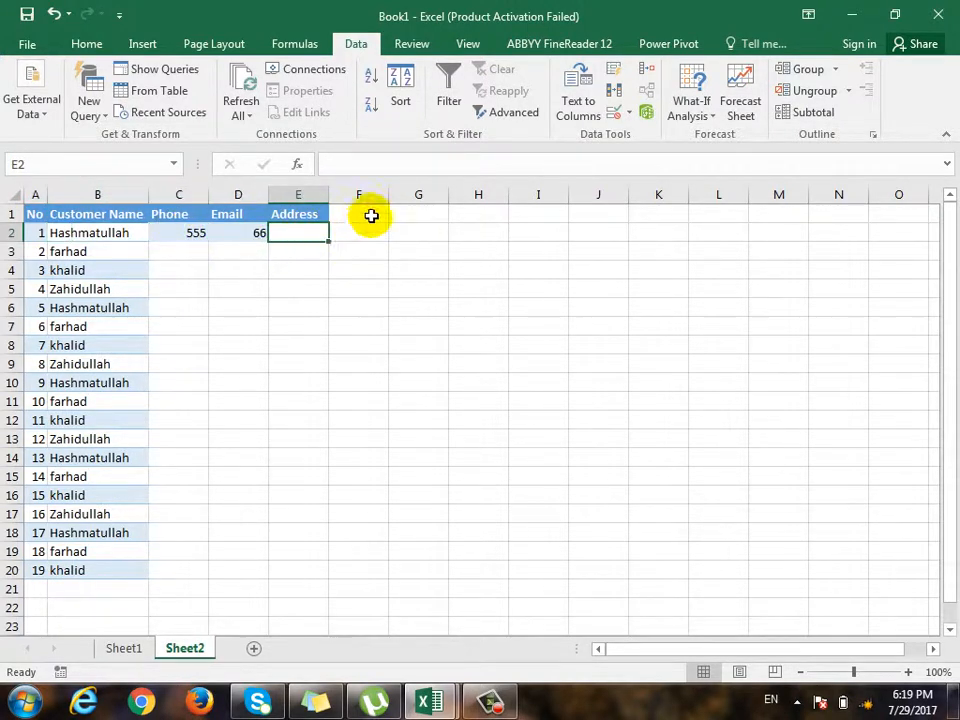
click(352, 216)
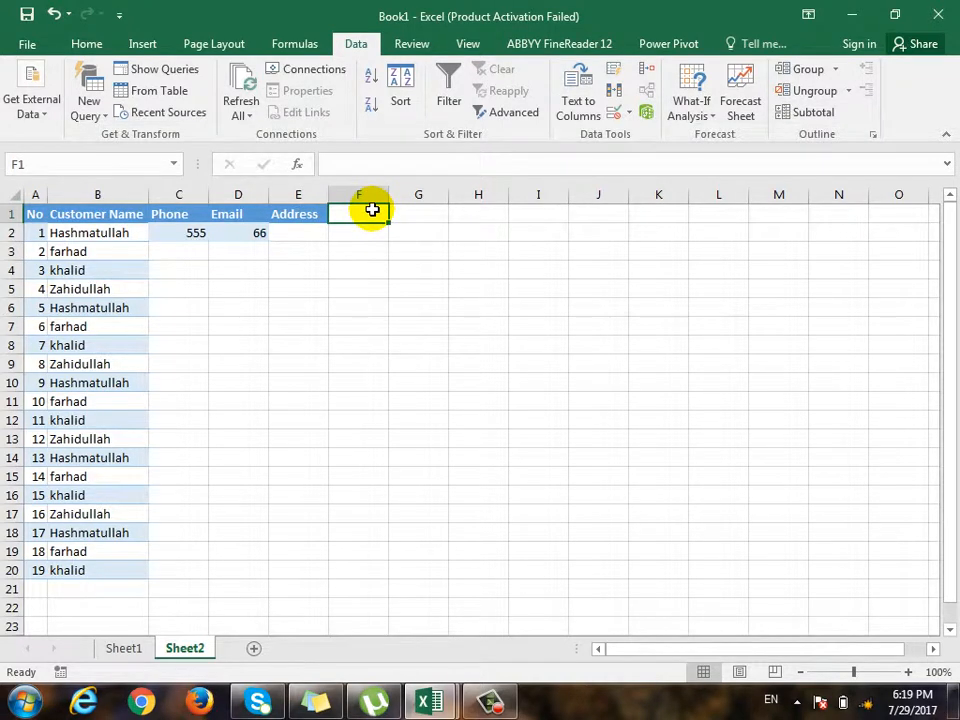
Delete rows 6 to 20 with the repeated customer entries from Sheet2
drag(9, 306, 9, 570)
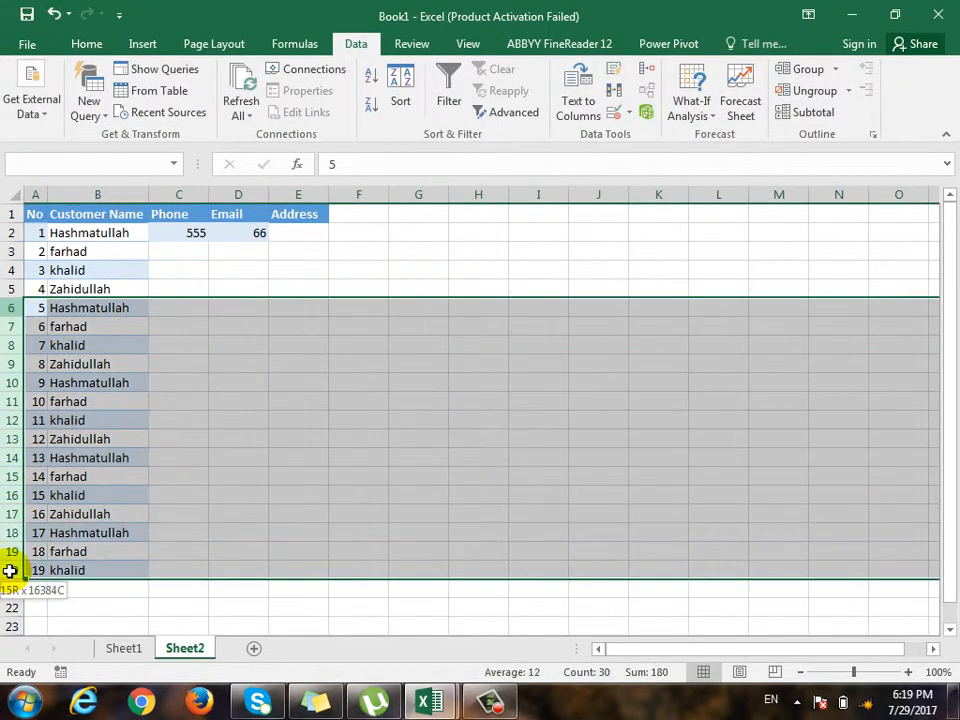
right_click(10, 308)
click(66, 463)
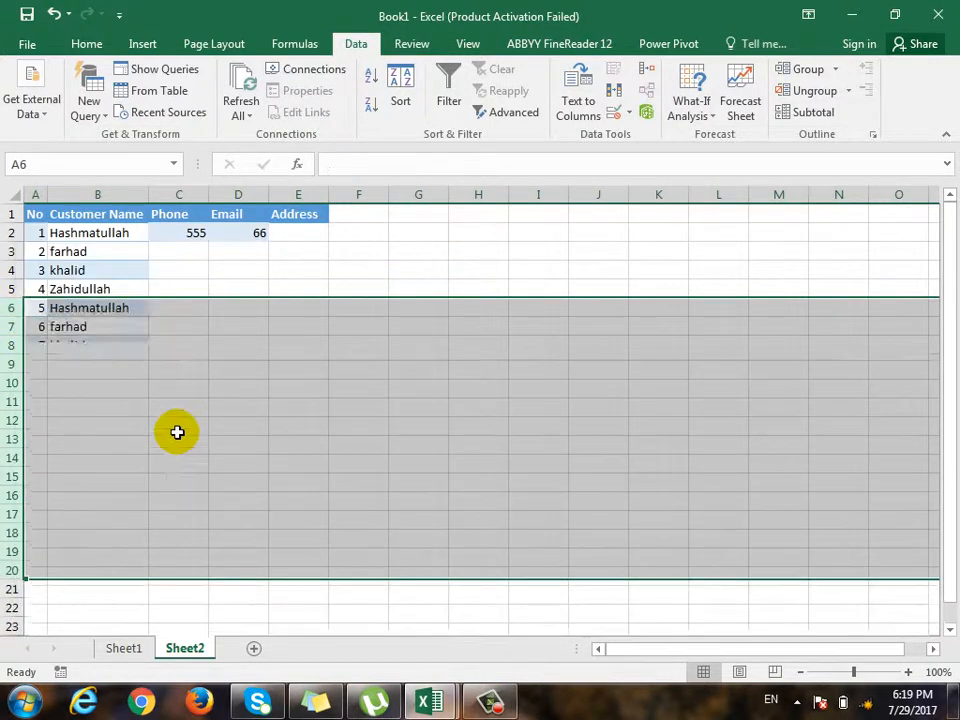
click(178, 432)
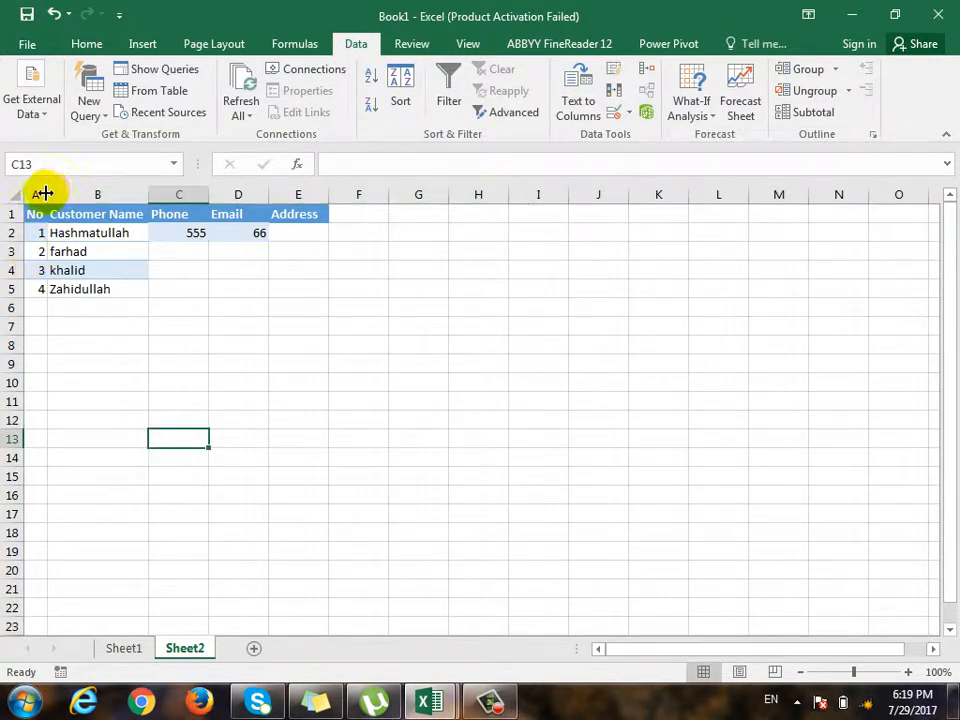
Widen column A on Sheet2 and change its header in A1 to ID
drag(45, 192, 57, 235)
click(24, 218)
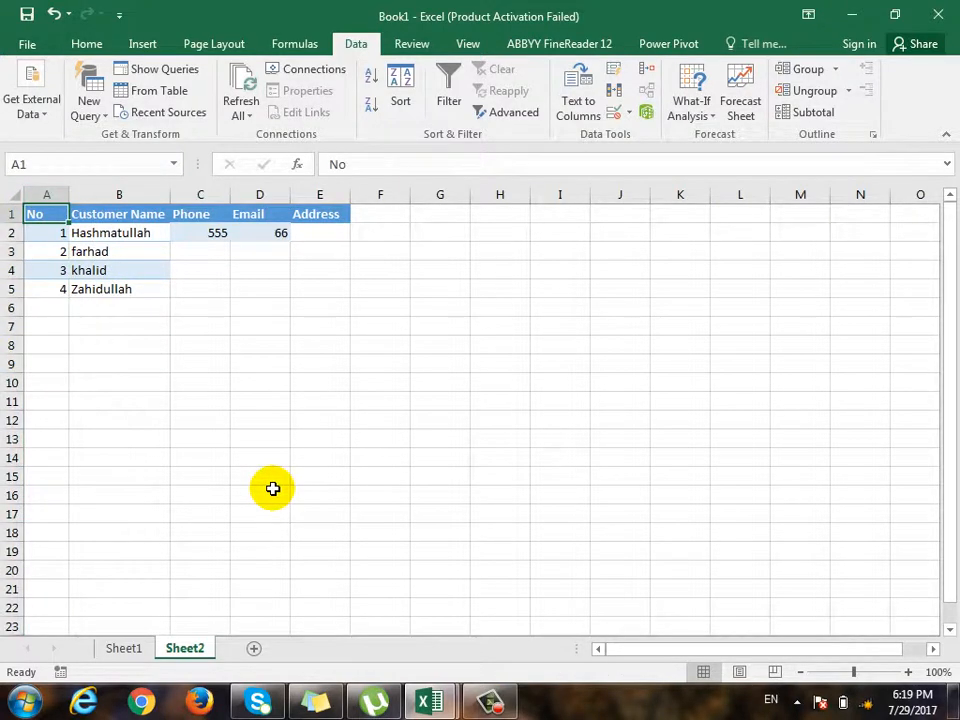
text(ID)
key(Return)
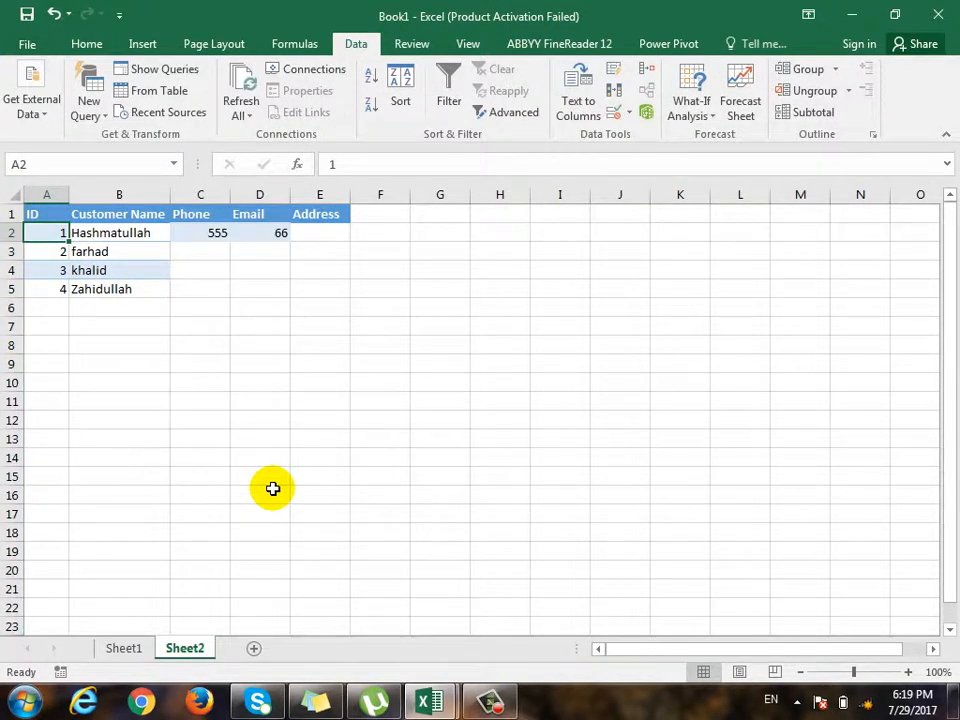
Compare the ID column and first customer's row on Sheet2 with the sales table on Sheet1
click(51, 210)
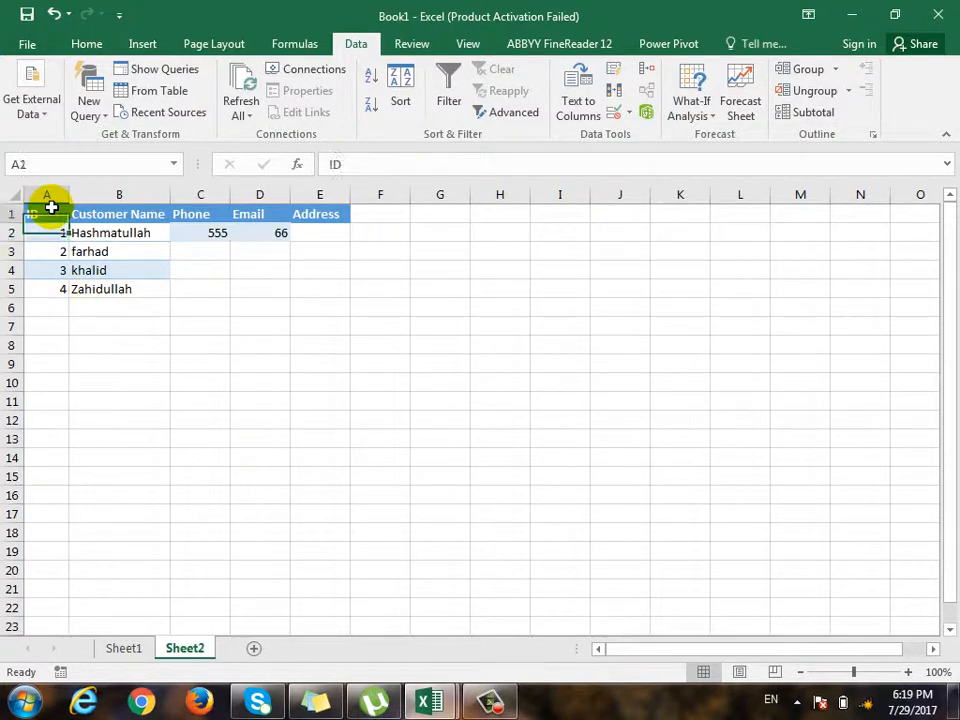
click(51, 235)
click(131, 640)
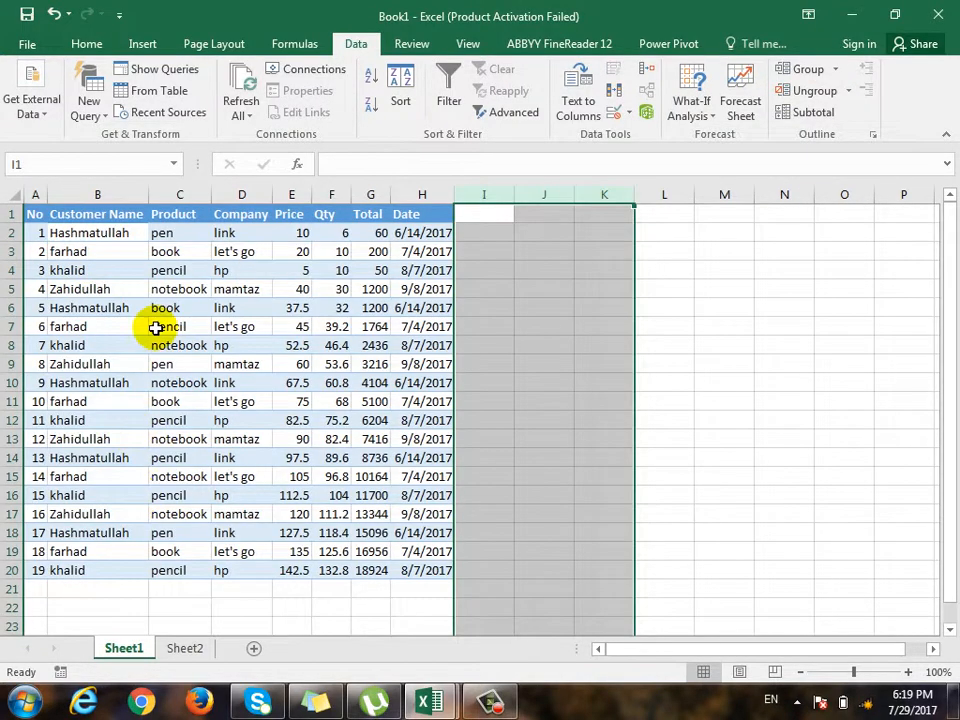
click(170, 648)
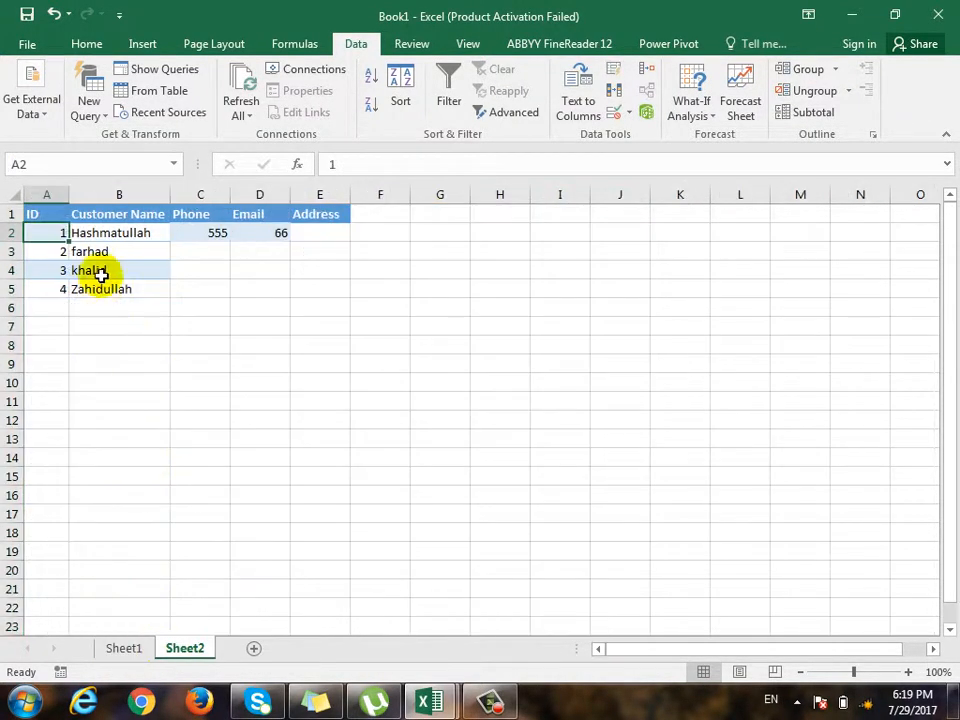
click(11, 232)
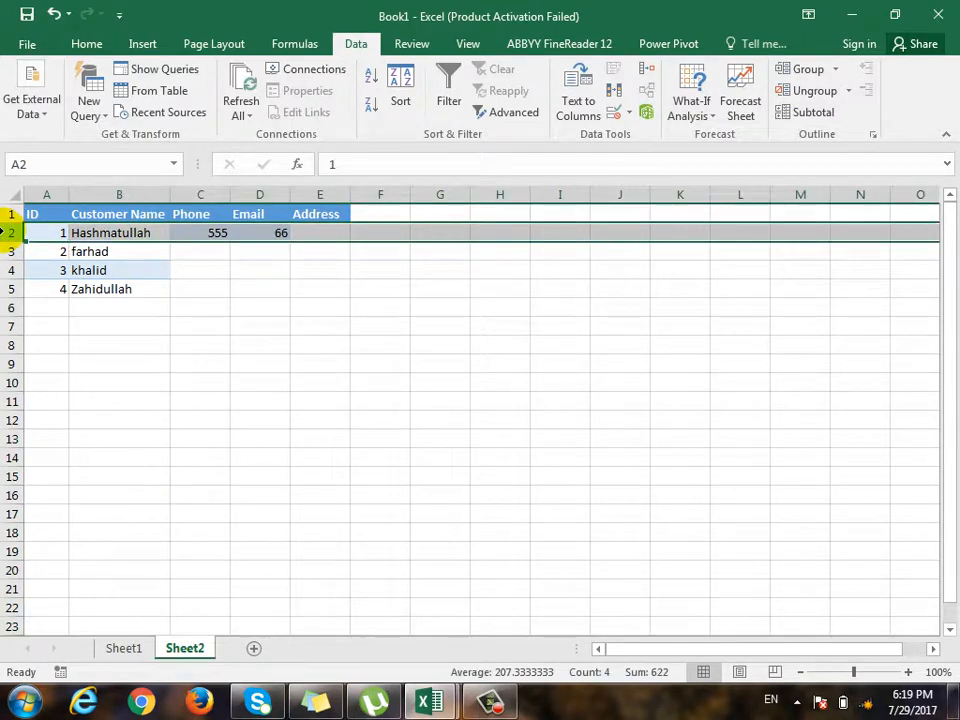
Change the No header in A1 of Sheet1 to ID
click(120, 649)
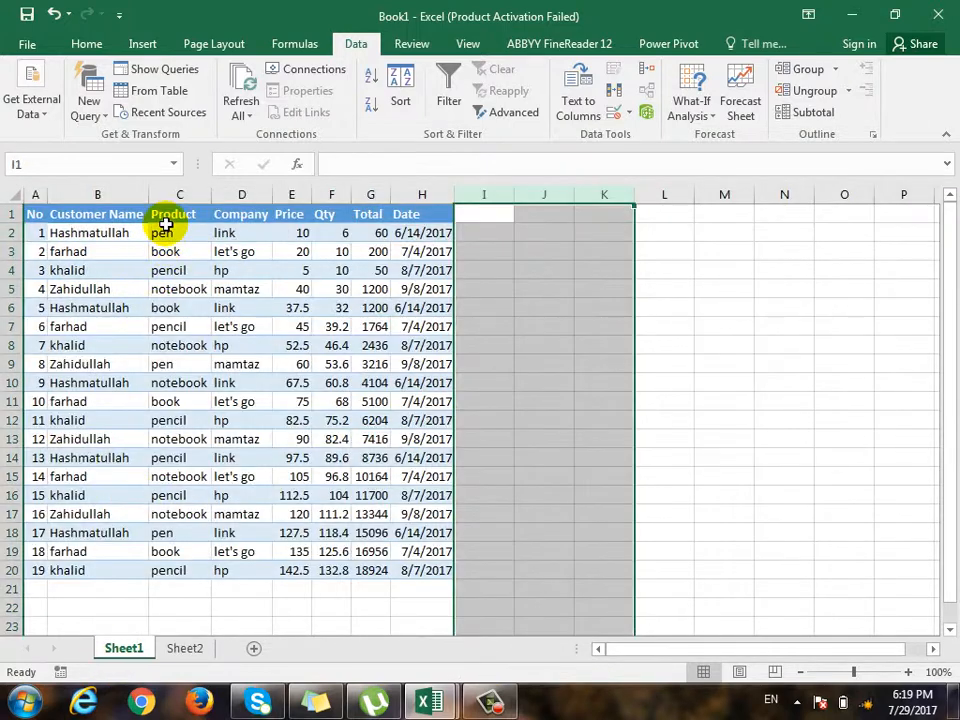
click(30, 231)
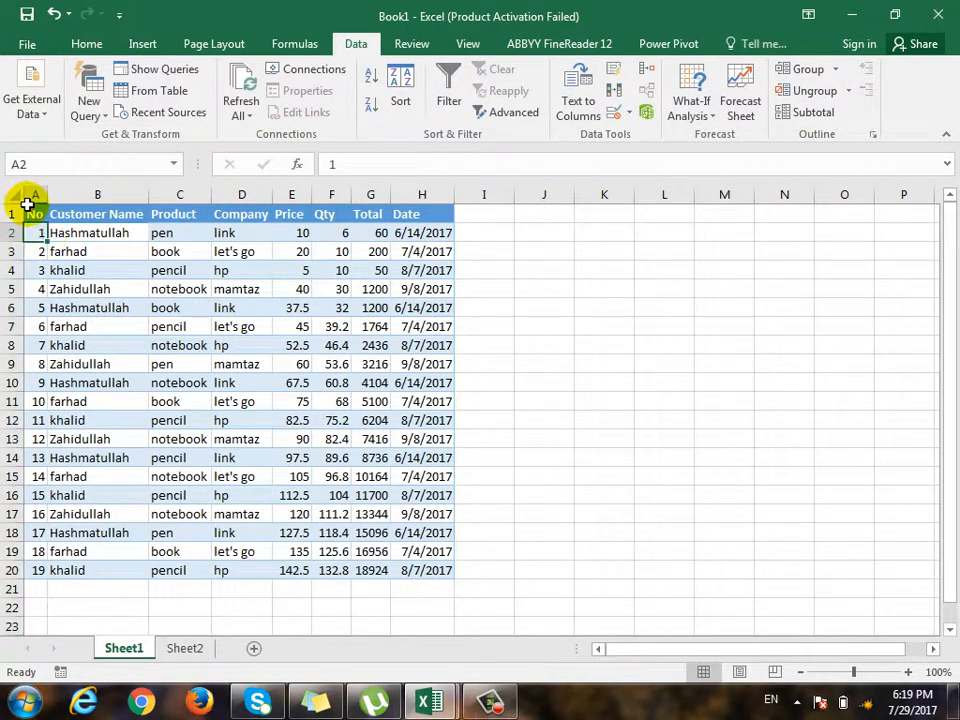
click(36, 214)
text(ID)
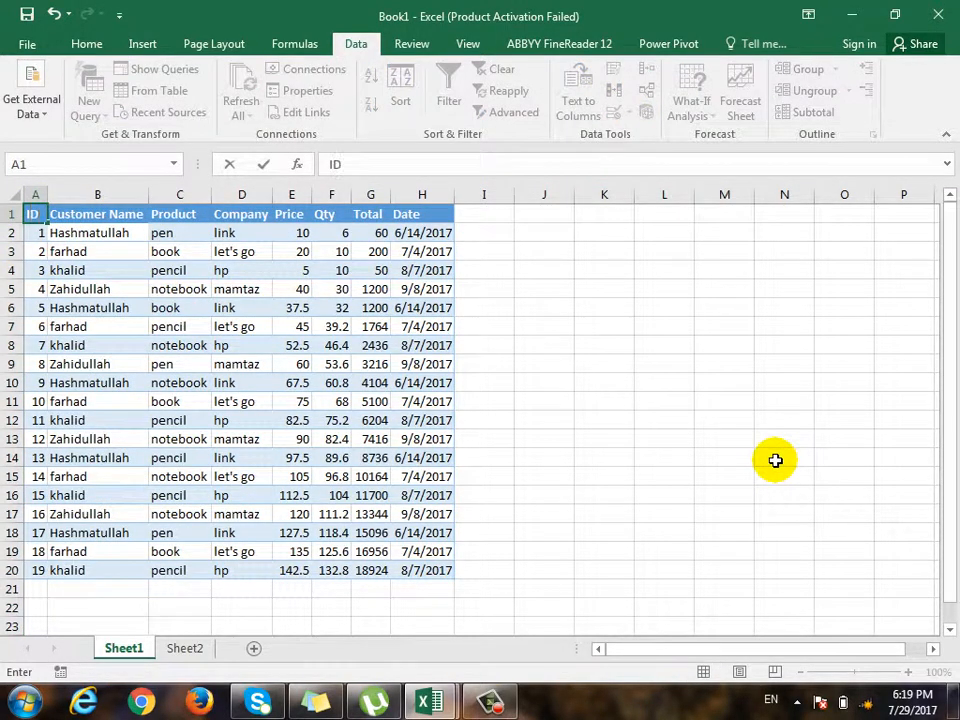
key(Return)
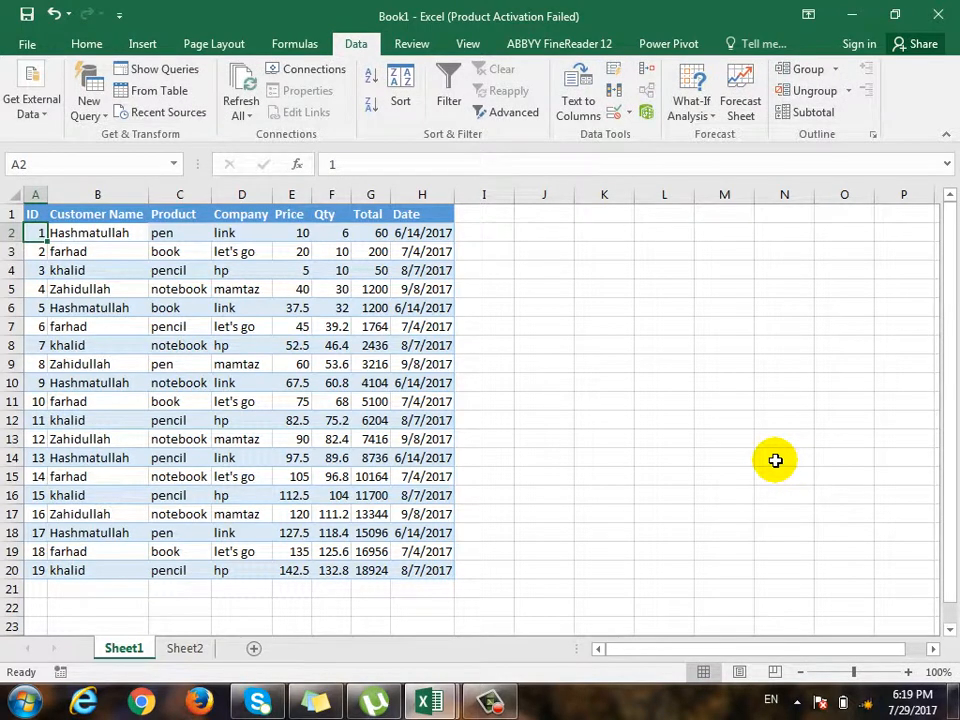
Set the ID to 1 for the first customer's repeated purchases in A6, A10, A14 and A18
key(Down)
key(Down)
key(Down)
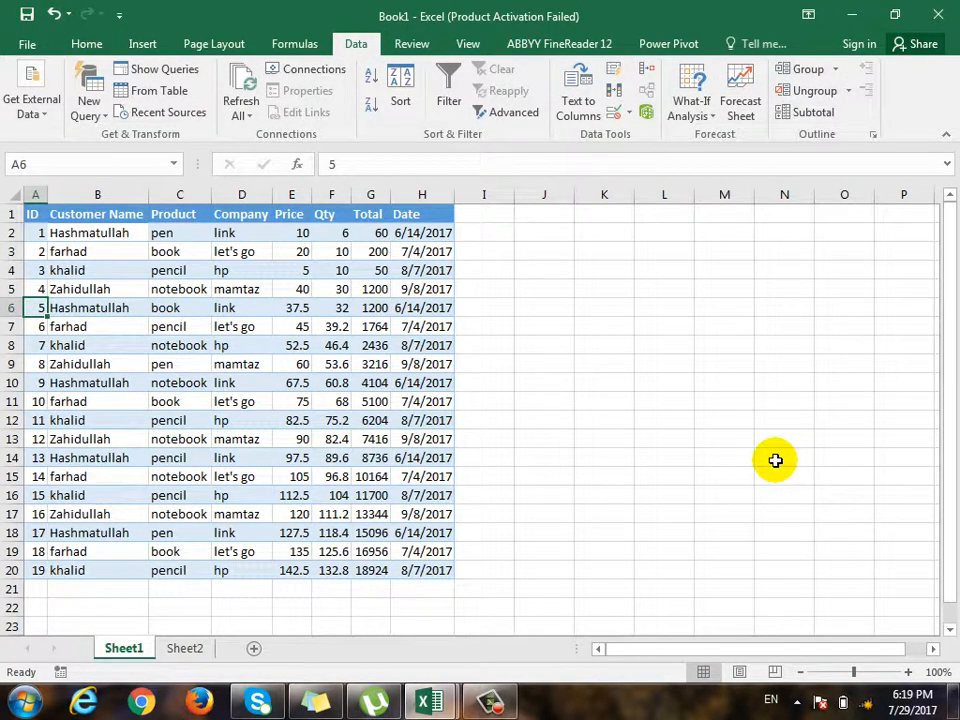
text(1)
key(Return)
key(Down)
key(Down)
key(Down)
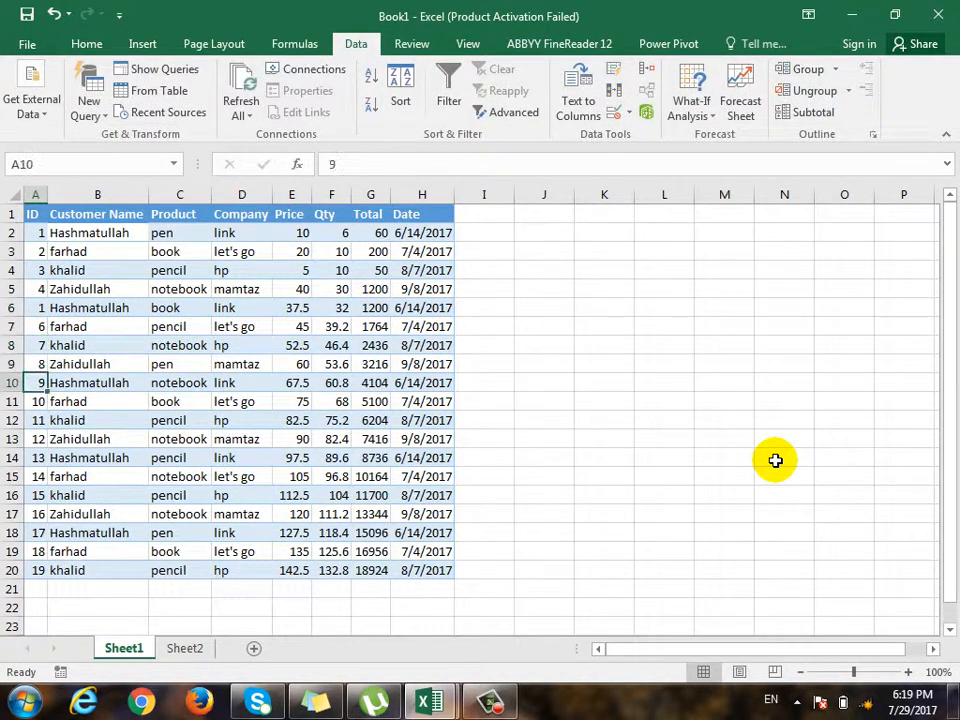
text(1)
key(Return)
key(Down)
key(Down)
key(Down)
text(1)
key(Return)
key(Down)
key(Down)
key(Down)
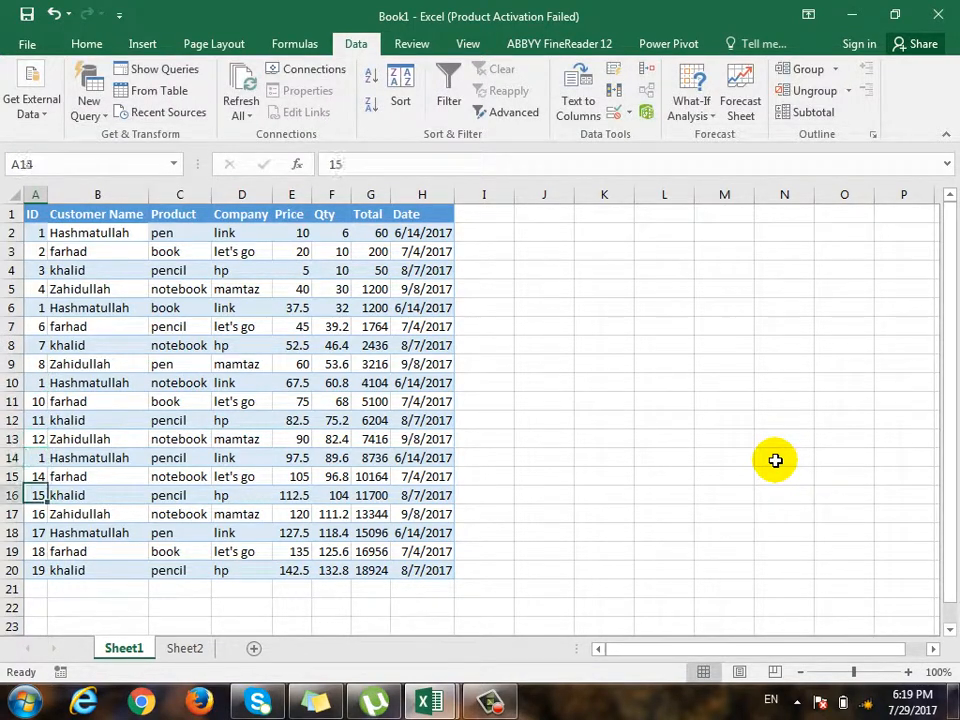
text(1)
Set the ID to 2 for the second customer's repeated purchases in A7, A11, A15 and A19
key(Up)
key(Up)
key(Up)
key(Up)
key(Up)
key(Up)
key(Up)
key(Up)
key(Up)
key(Up)
key(Up)
key(Up)
key(Up)
key(Up)
key(Up)
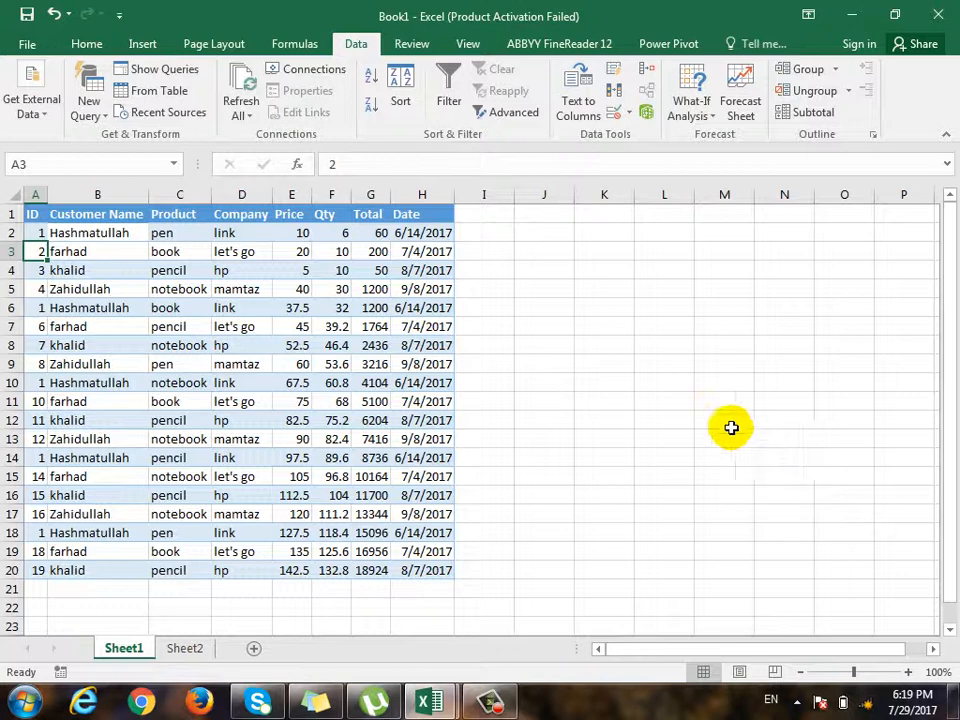
key(Down)
key(Down)
key(Down)
key(Down)
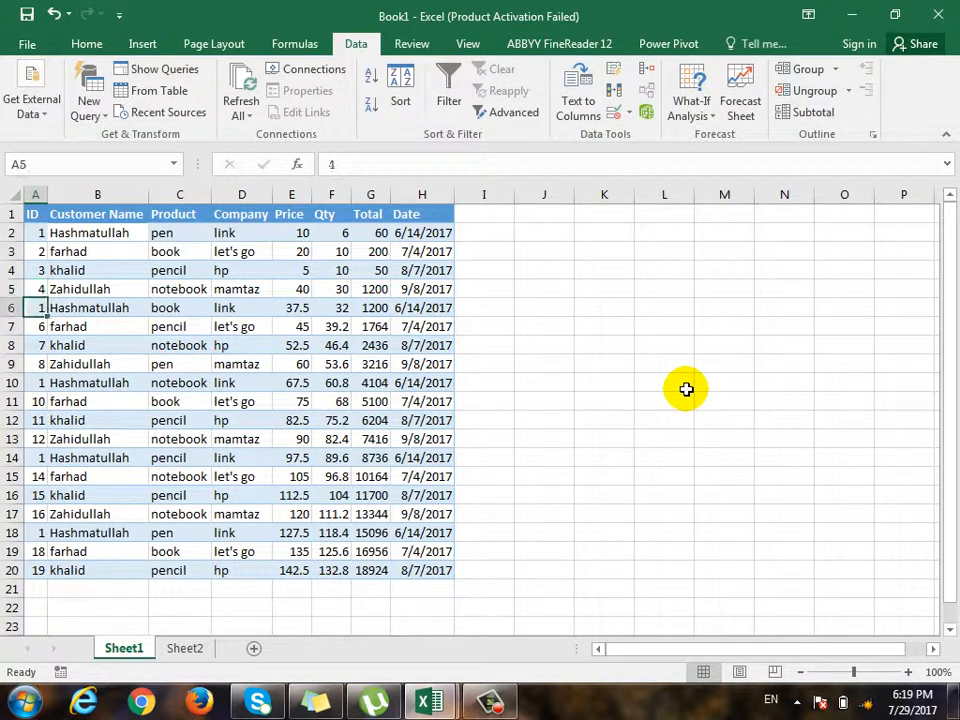
text(2)
key(Down)
key(Down)
key(Down)
key(Down)
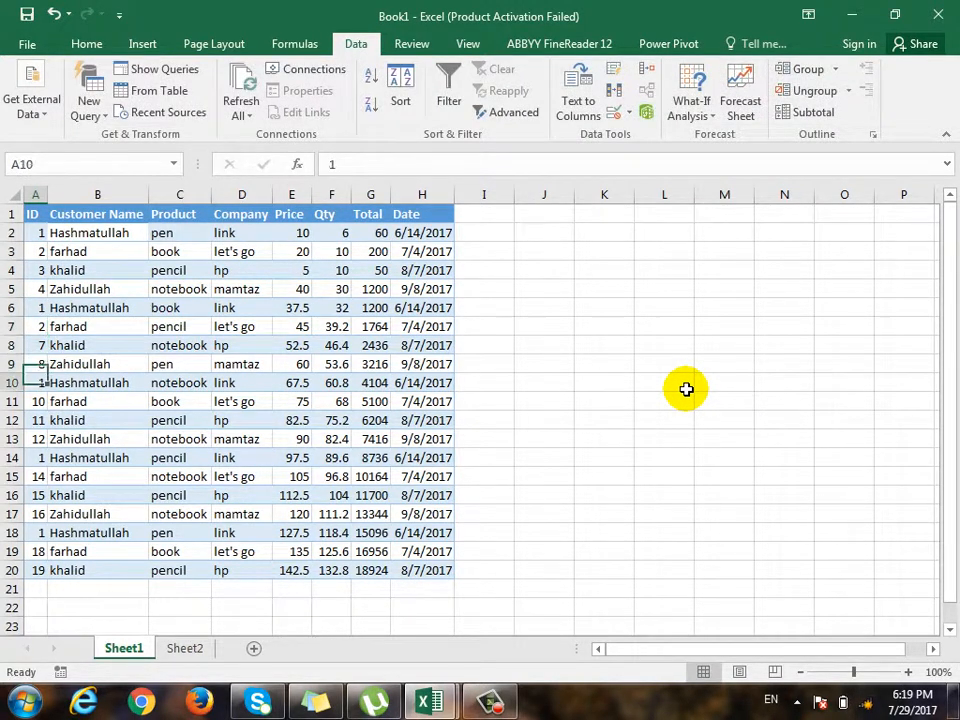
text(2)
key(Down)
key(Down)
key(Down)
key(Down)
text(2)
key(Down)
key(Down)
key(Down)
key(Down)
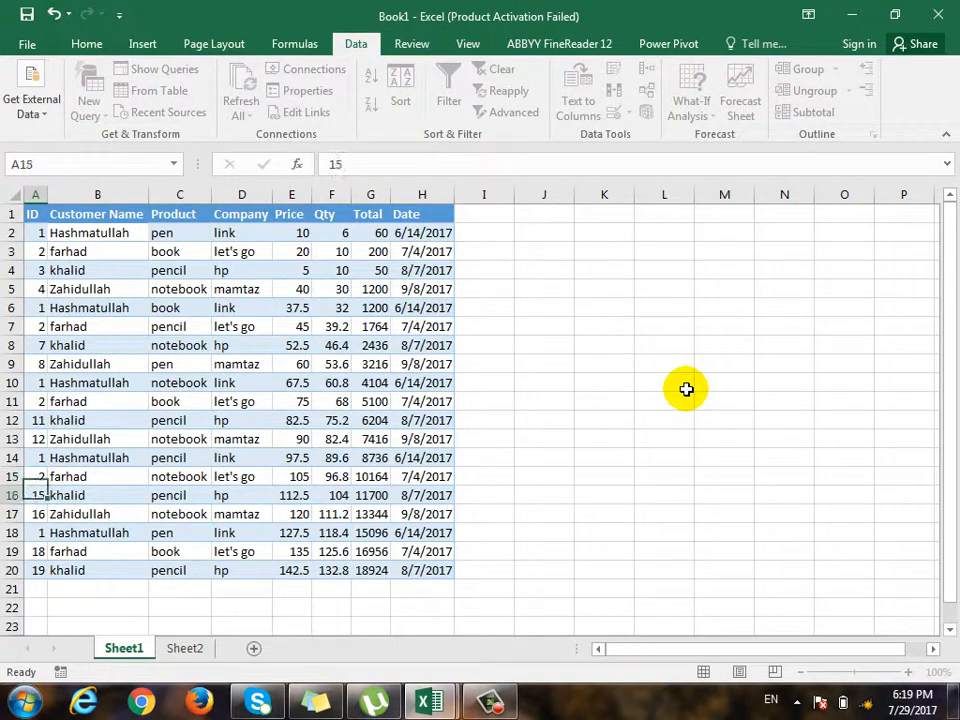
text(2)
Set the ID to 3 for the third customer's repeated purchases in A8, A12, A16 and A20
key(Up)
key(Up)
key(Up)
key(Up)
key(Up)
key(Up)
key(Up)
key(Up)
key(Up)
key(Up)
key(Up)
key(Up)
key(Up)
key(Up)
key(Up)
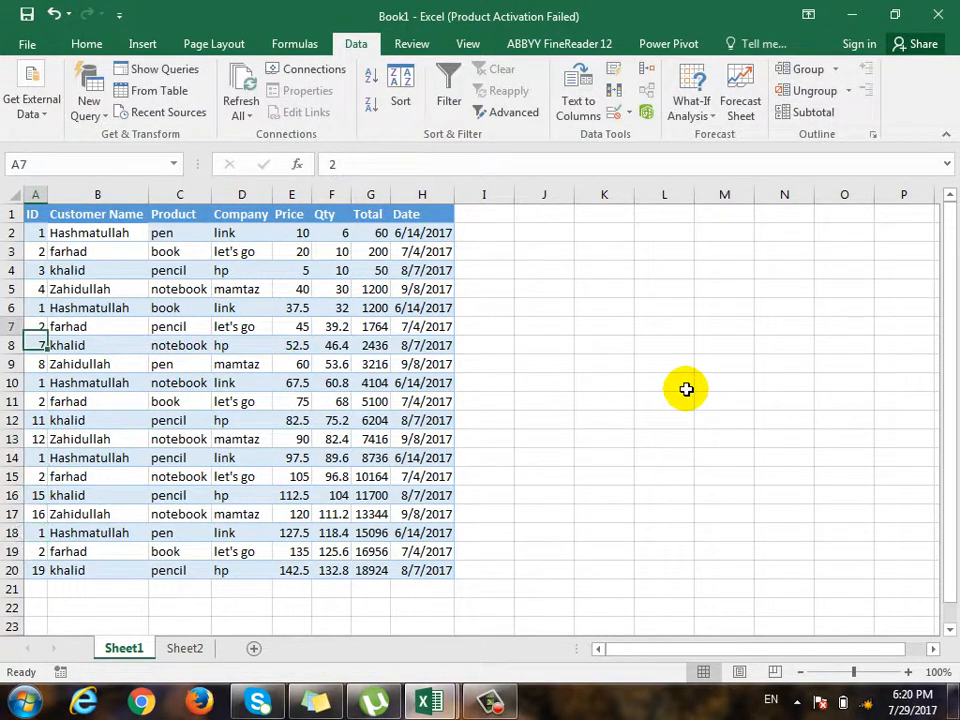
key(Down)
key(Down)
key(Down)
key(Down)
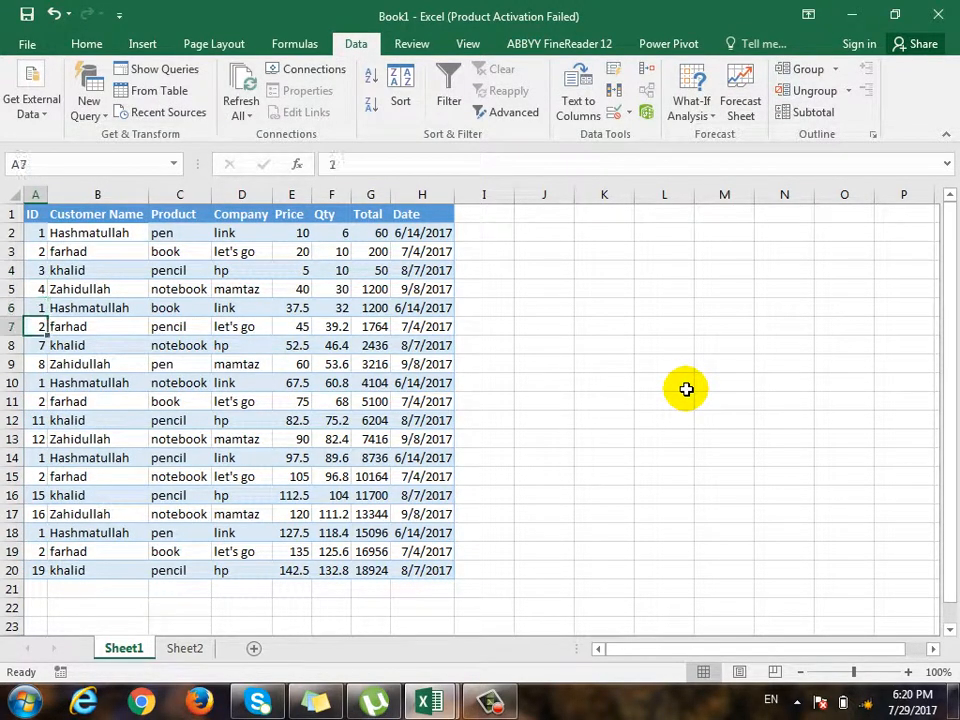
text(3)
key(Down)
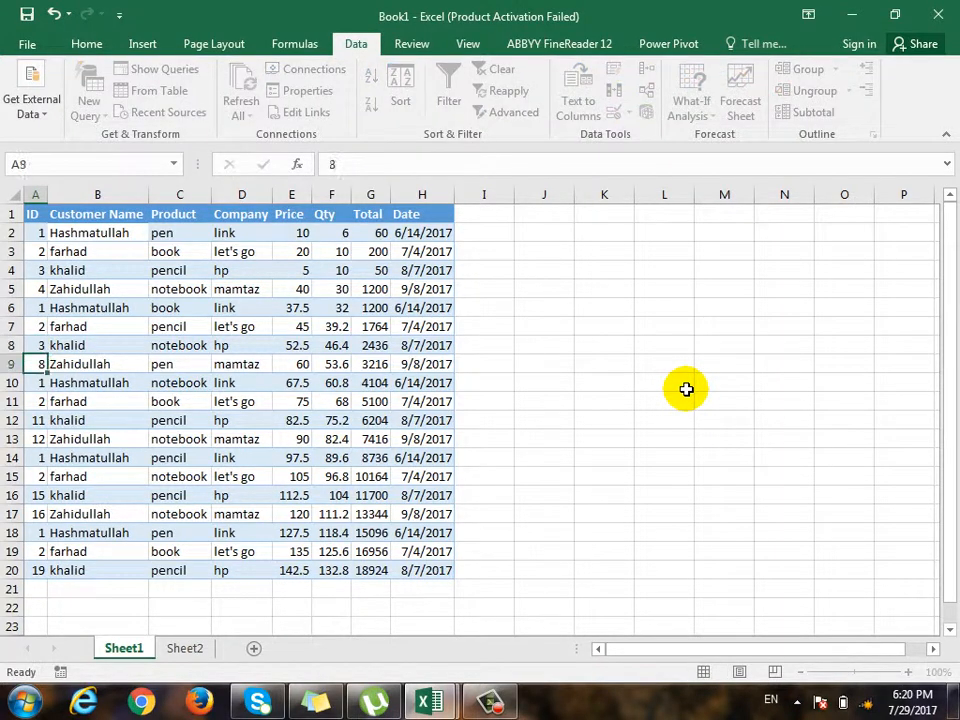
key(Down)
key(Down)
text(3)
key(Down)
key(Down)
key(Down)
key(Down)
key(Down)
key(Down)
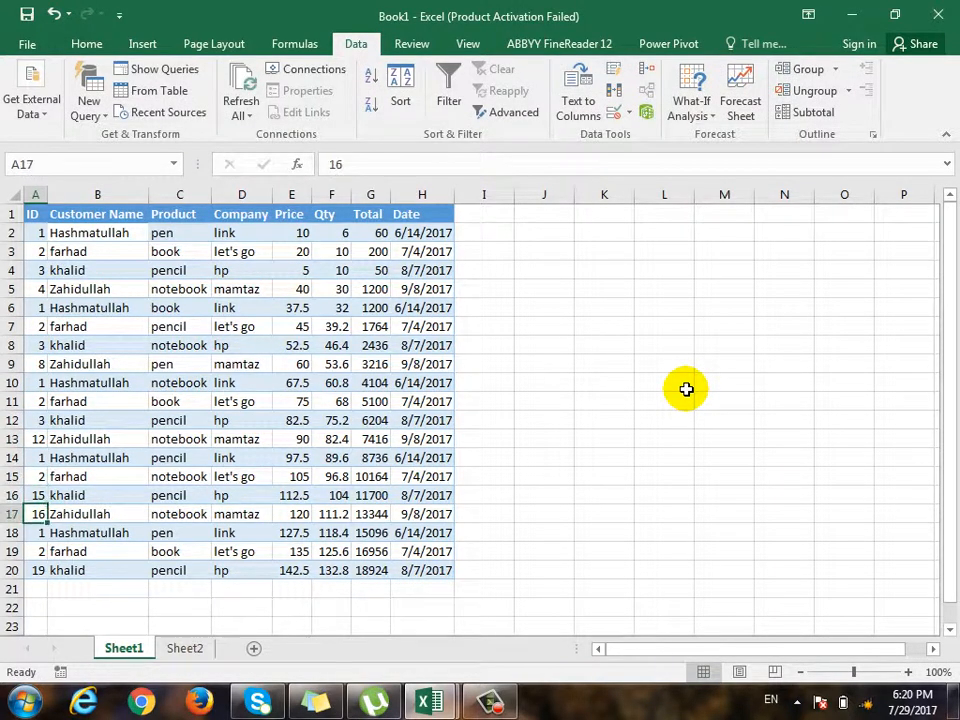
key(Up)
text(3)
key(Down)
key(Down)
key(Down)
key(Down)
text(3)
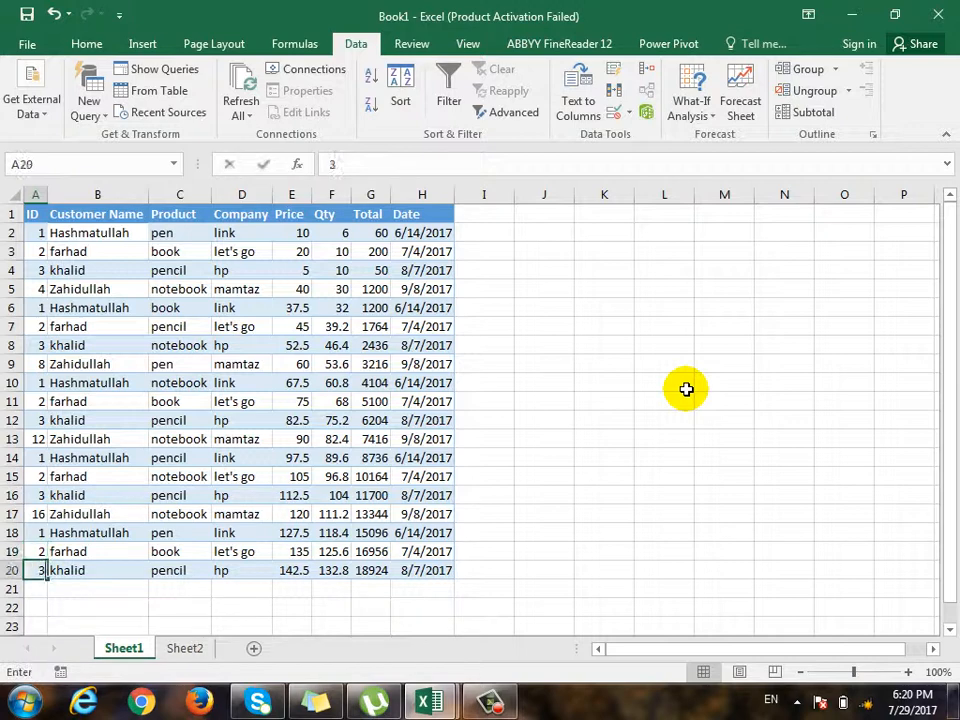
Set the ID to 4 for the fourth customer's repeated purchases in A9, A13 and A17
key(Up)
key(Up)
key(Up)
key(Up)
key(Up)
key(Up)
key(Up)
key(Up)
key(Up)
key(Up)
key(Up)
key(Up)
key(Up)
key(Up)
key(Up)
key(Down)
key(Down)
key(Down)
key(Down)
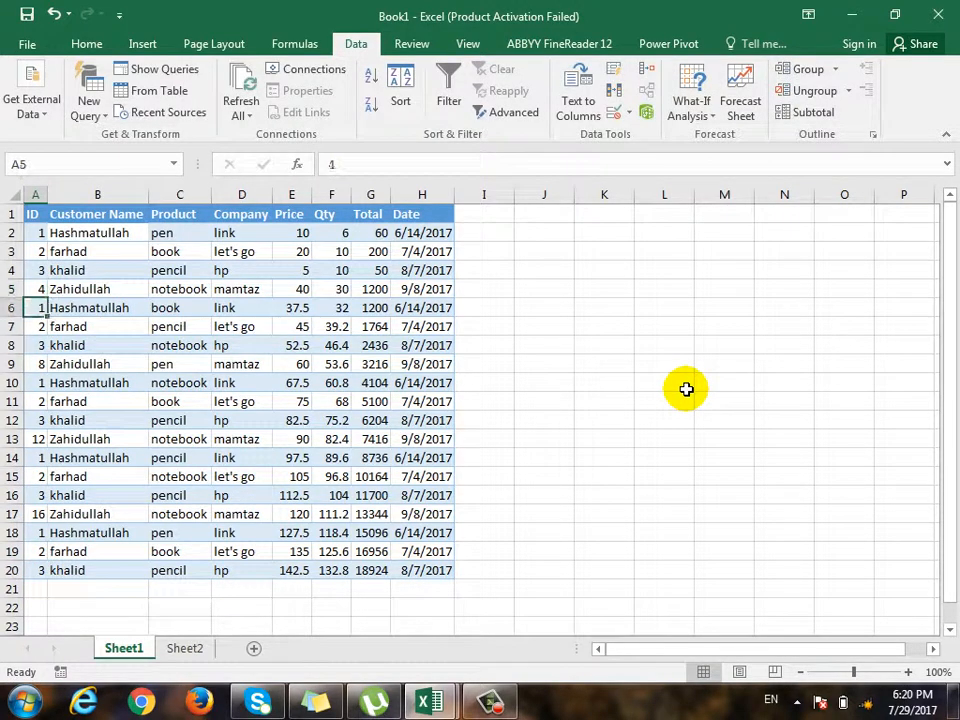
text(4)
key(Down)
key(Down)
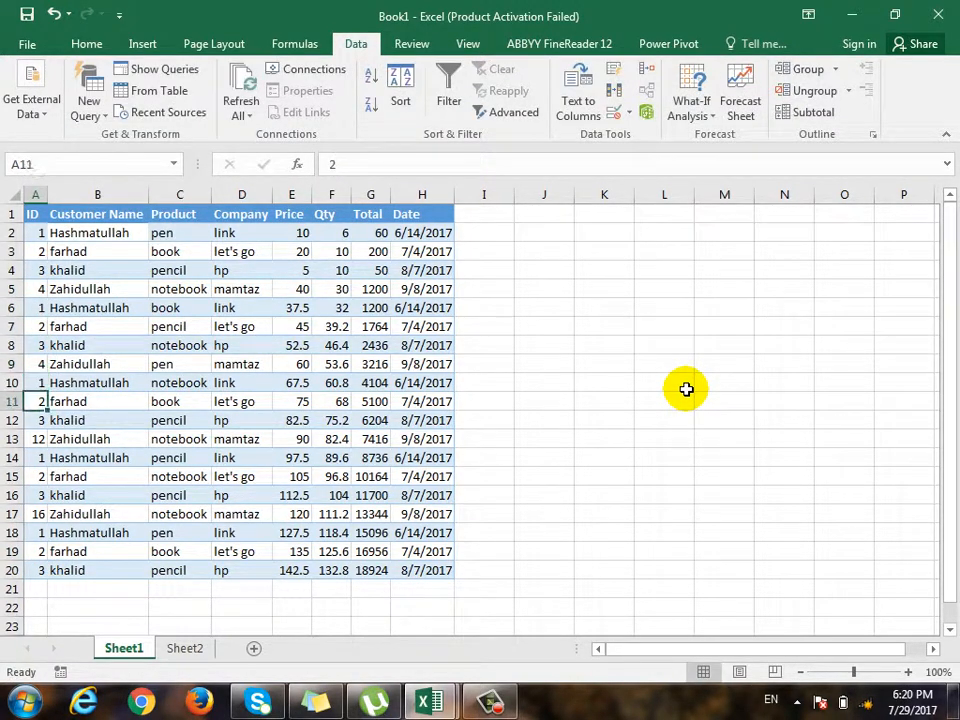
key(Down)
key(Down)
text(4)
key(Down)
key(Down)
key(Down)
key(Down)
text(4)
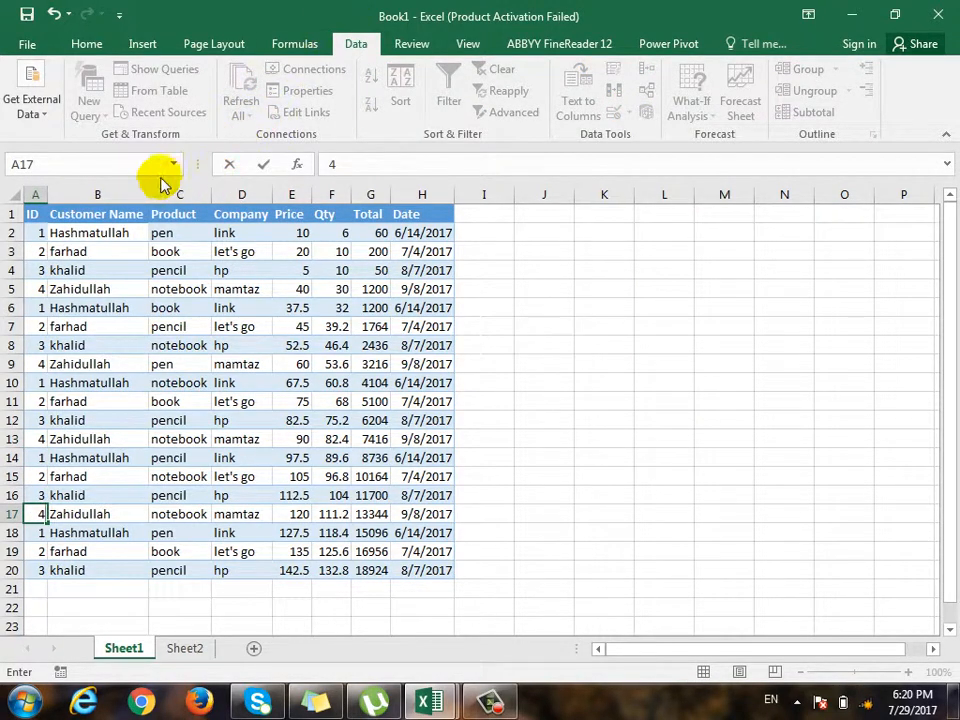
Delete the Customer Name column from the sales table on Sheet1
right_click(118, 194)
click(150, 345)
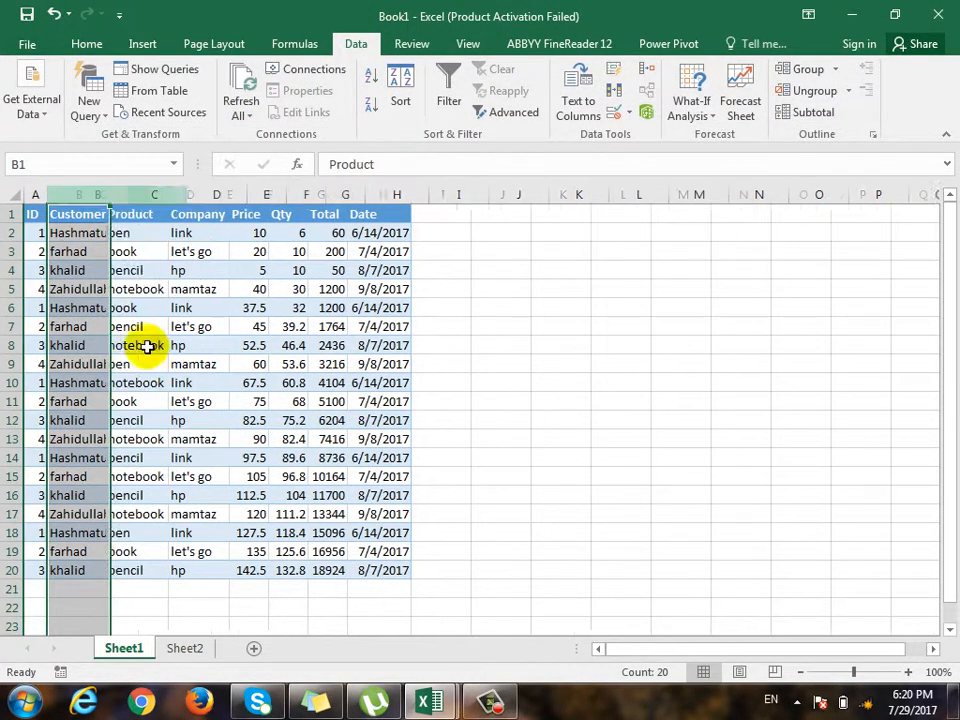
click(417, 347)
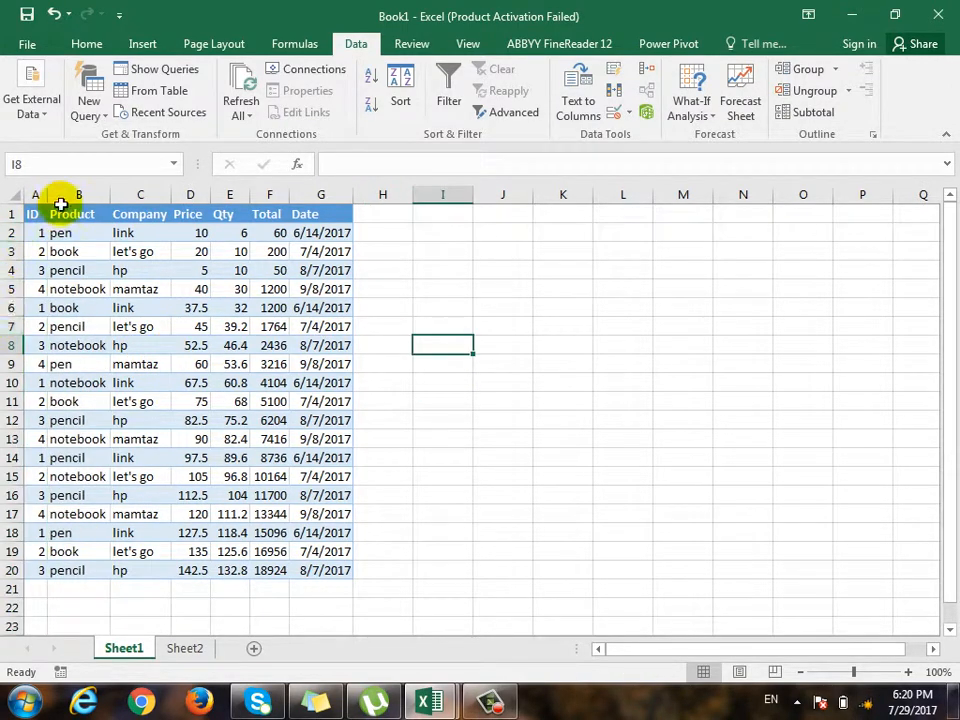
Compare the customer IDs on Sheet2 with the sales rows on Sheet1 that carry the same IDs, such as ID 2
click(40, 232)
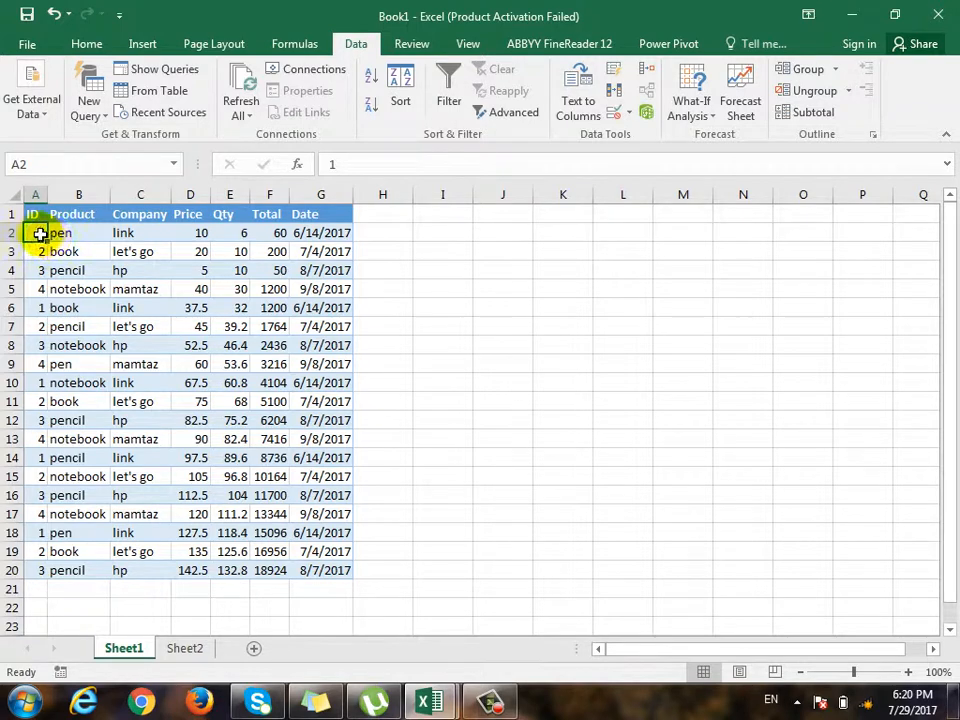
click(184, 648)
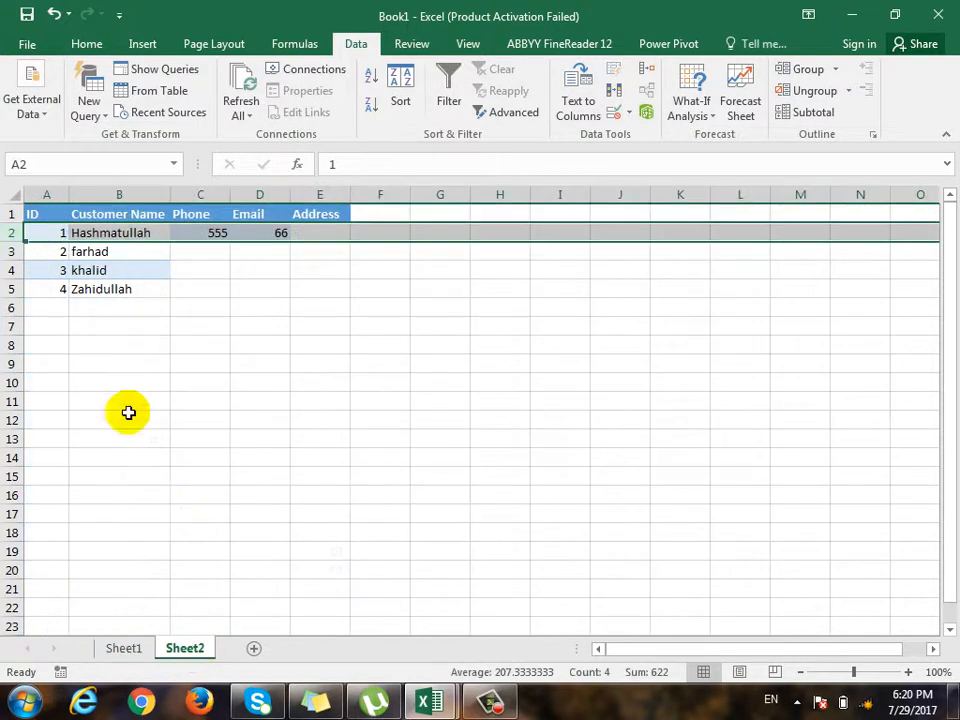
click(55, 236)
click(47, 249)
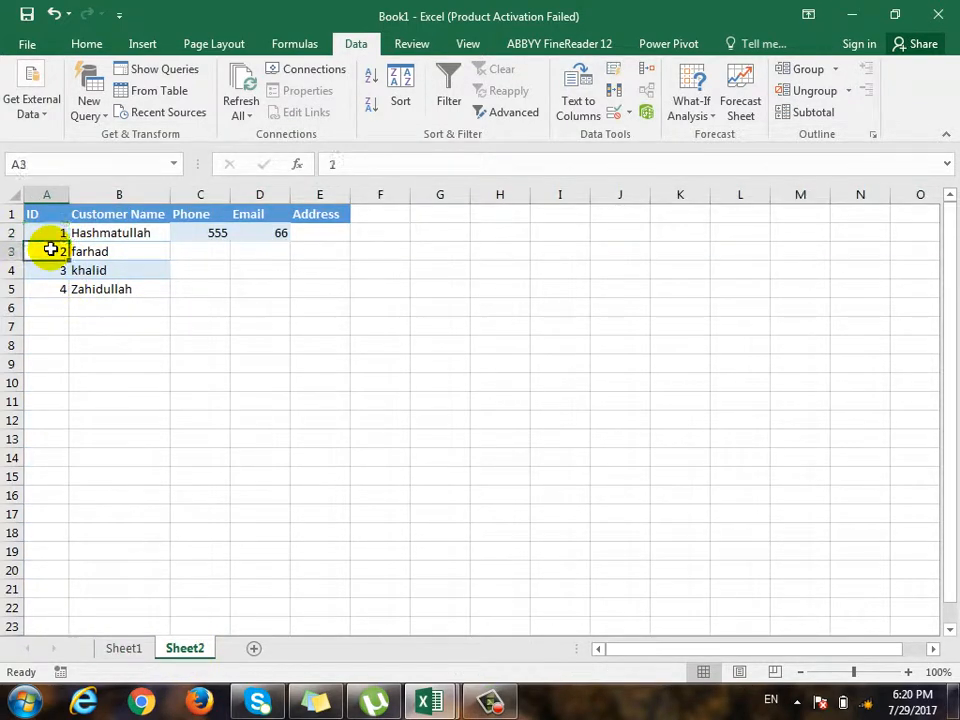
click(124, 254)
click(124, 648)
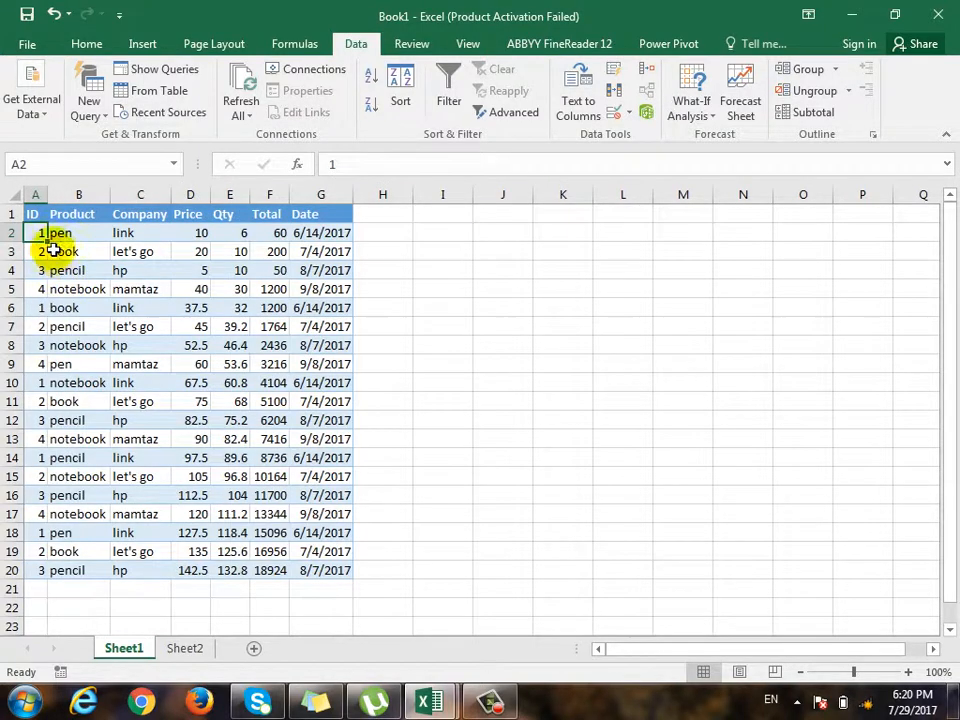
click(8, 251)
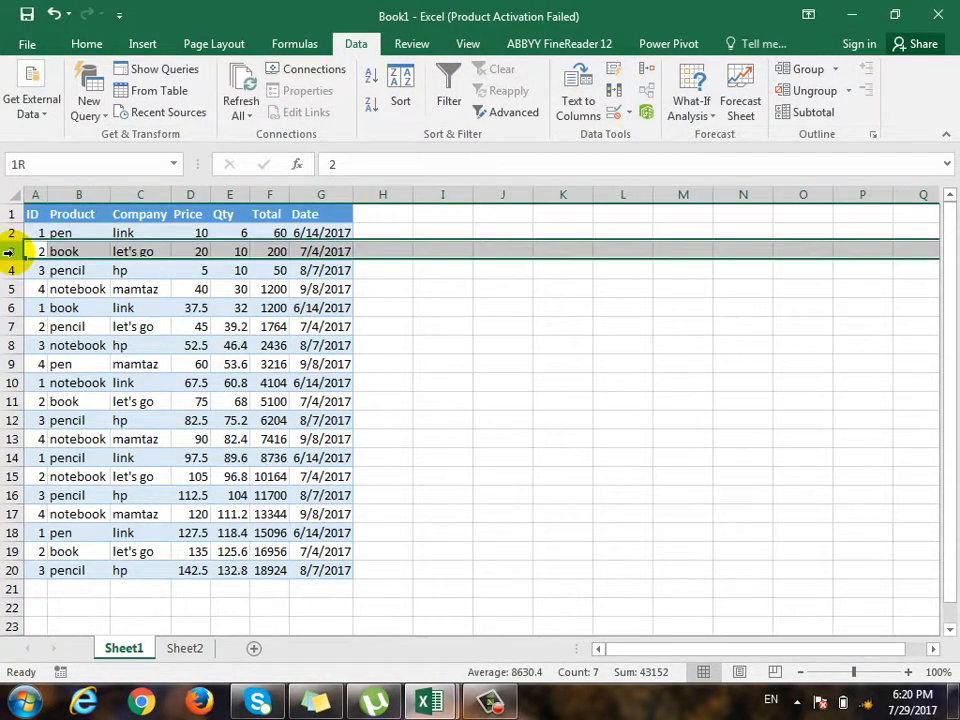
click(8, 326)
click(8, 401)
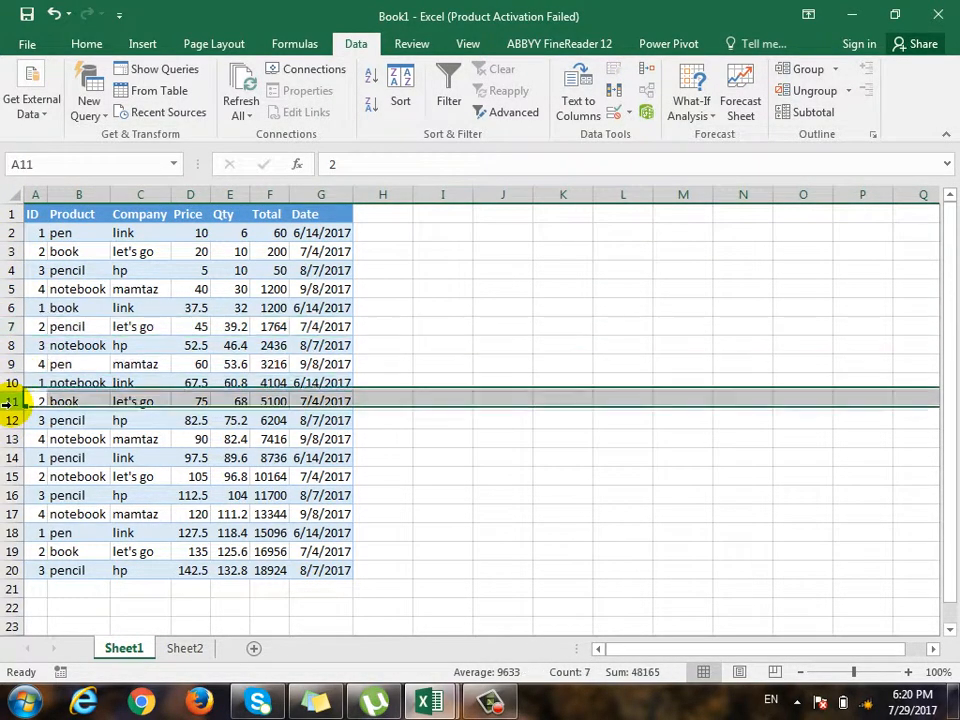
click(158, 340)
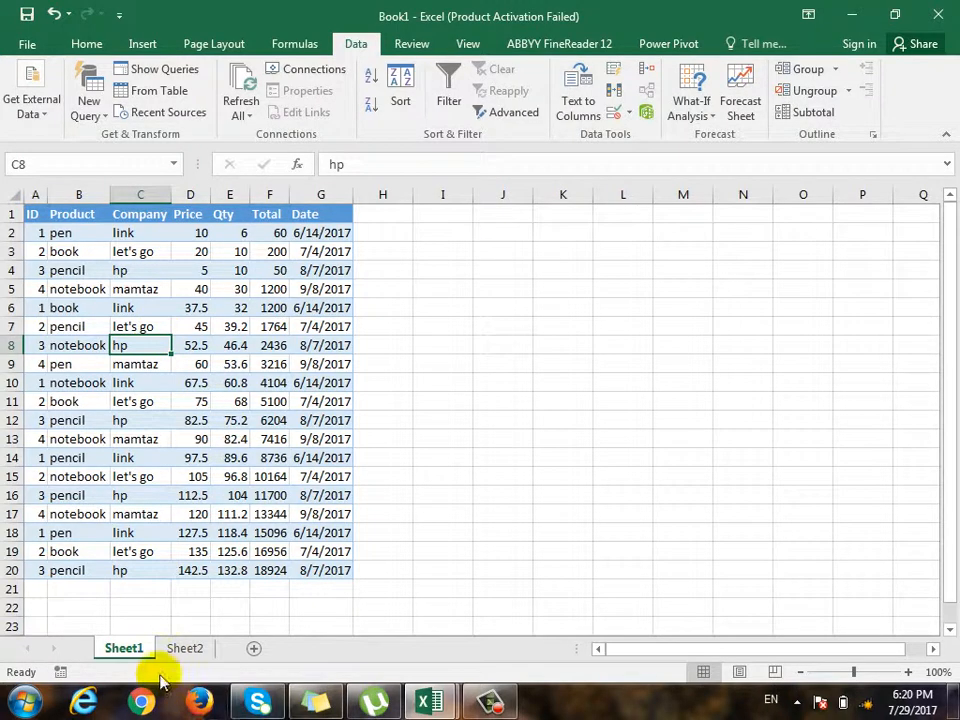
Enter Company as the first customer's address in E2 of Sheet2
click(185, 648)
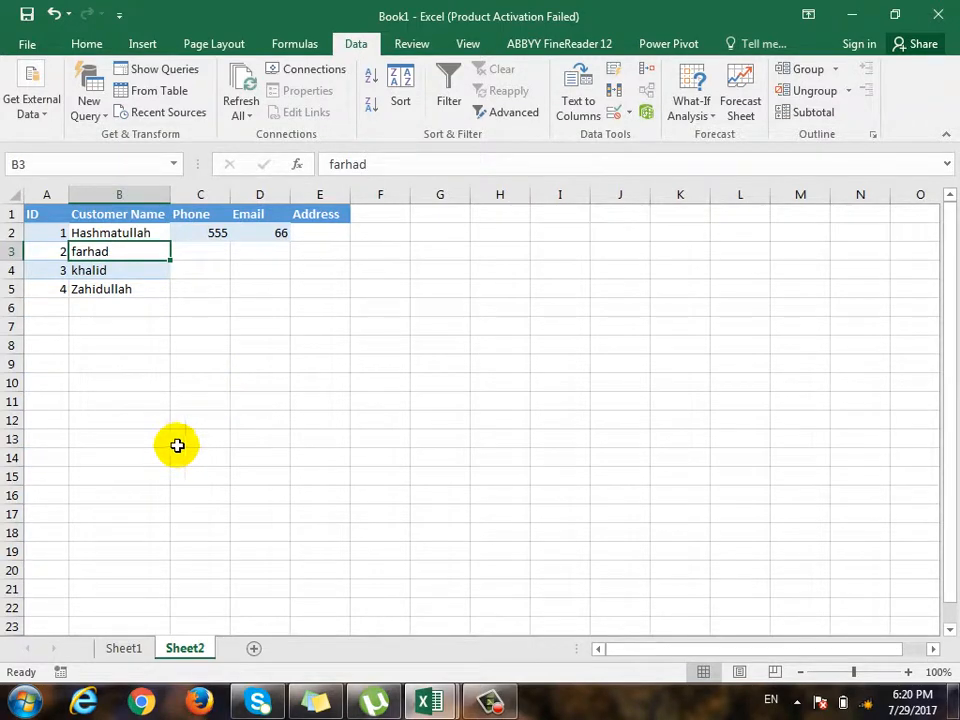
click(210, 232)
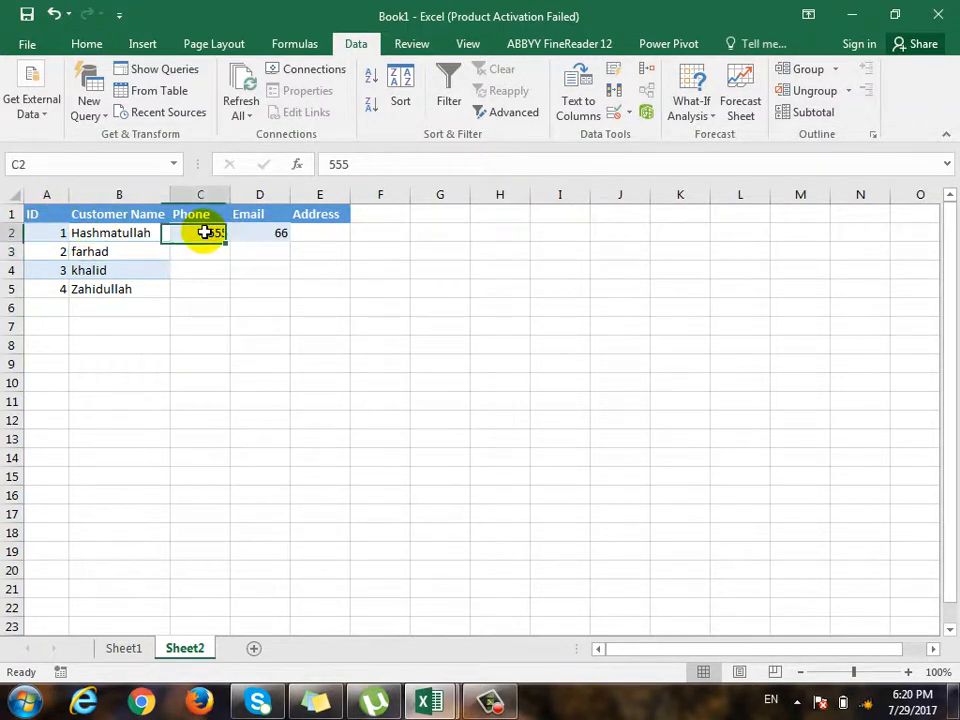
click(315, 236)
text(C)
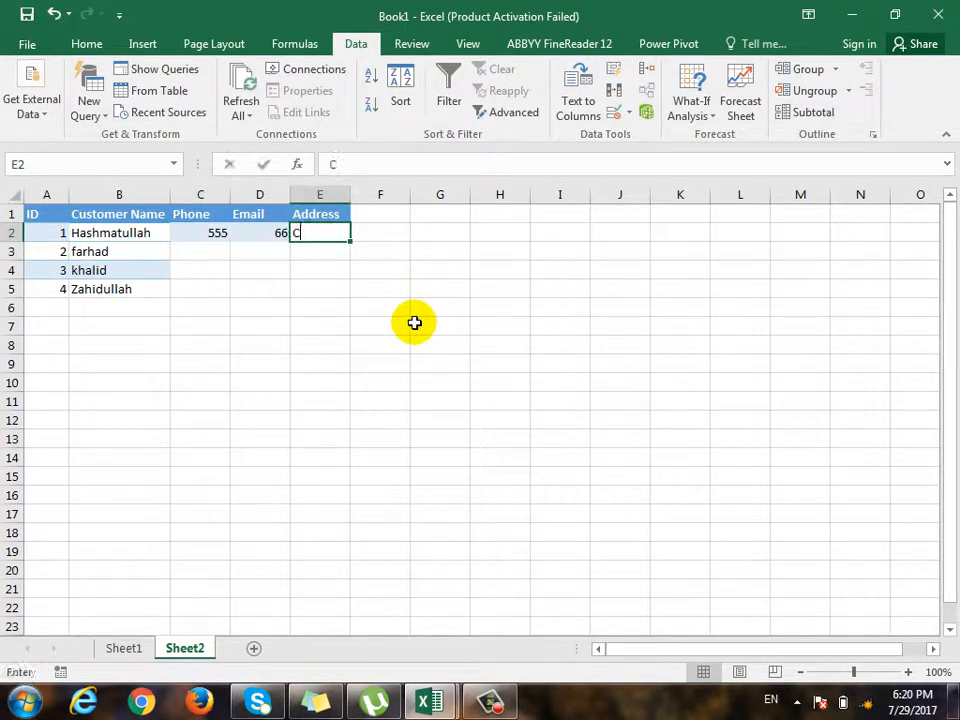
text(ompany)
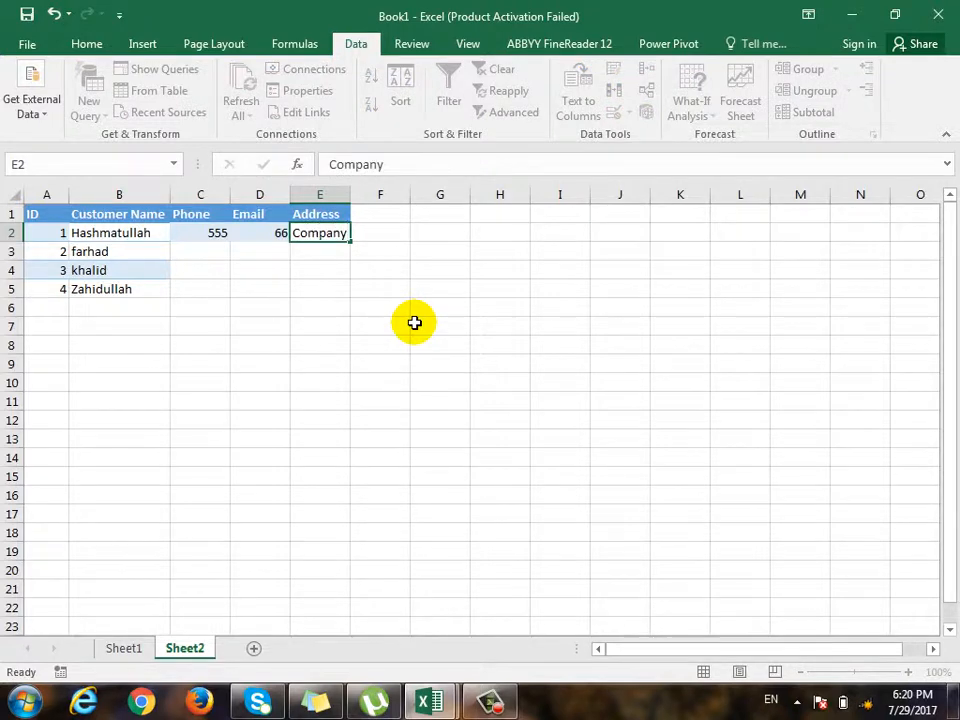
key(Return)
Review the customer names and the Phone entries of the remaining customers on Sheet2
key(Left)
key(Left)
key(Down)
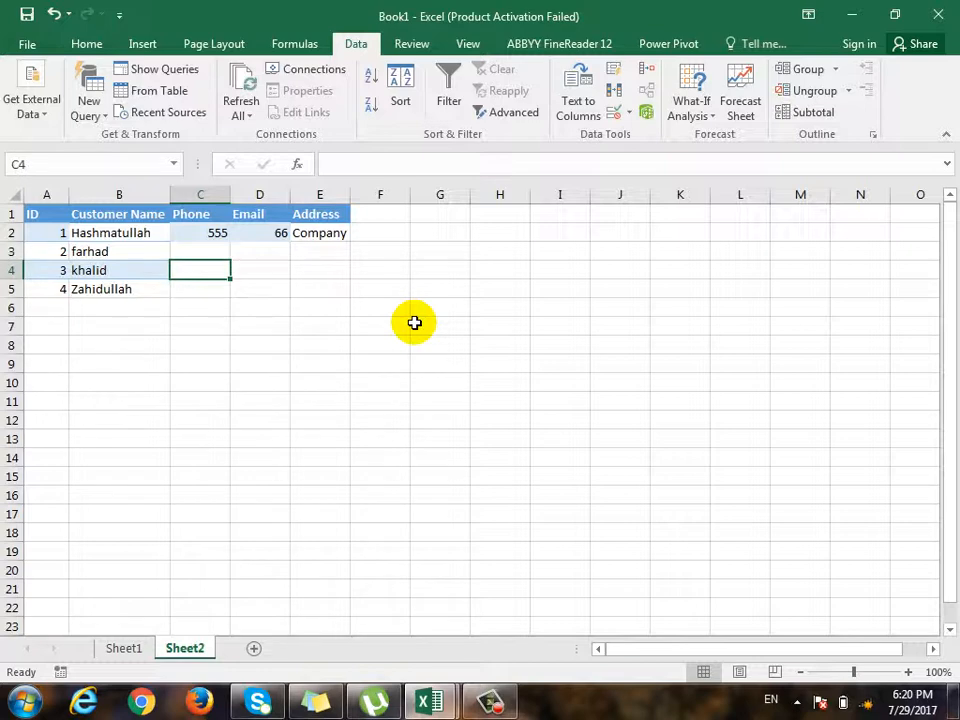
key(Down)
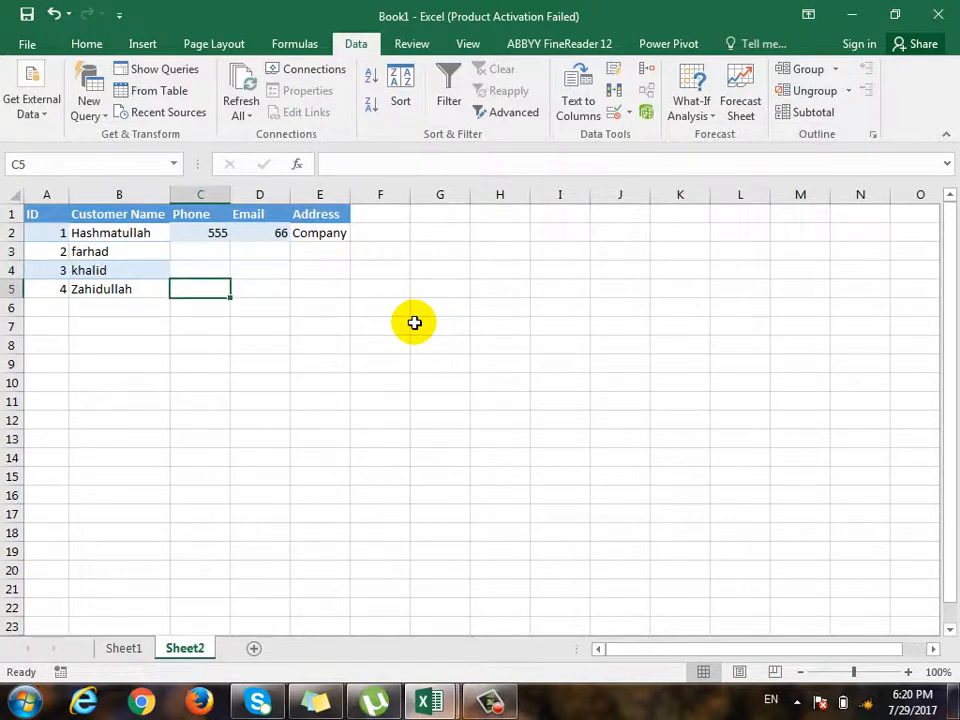
click(130, 236)
click(138, 258)
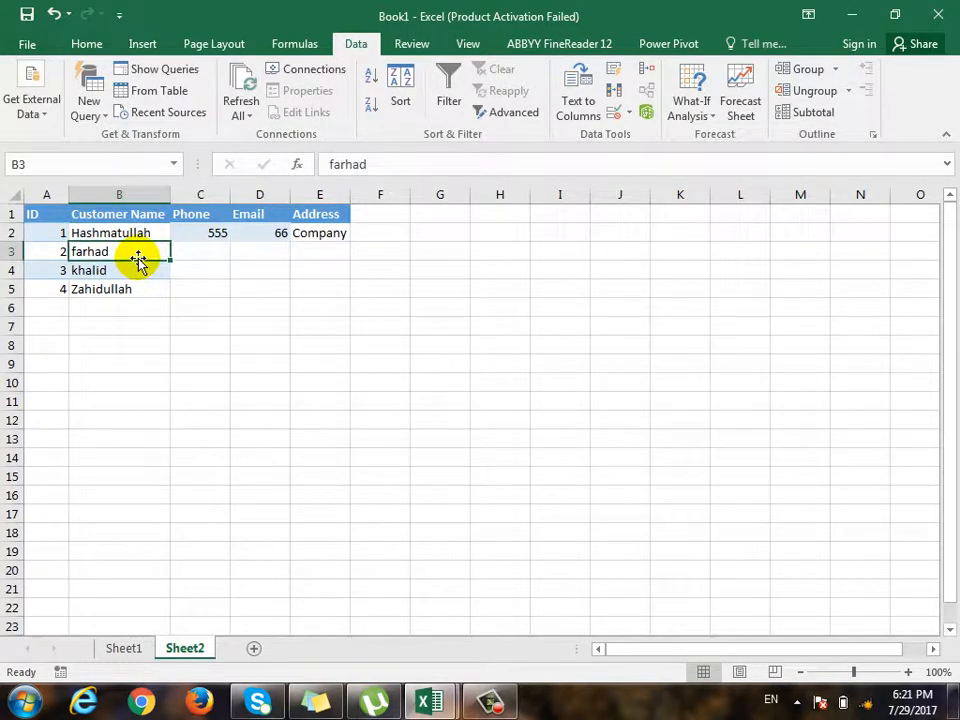
click(126, 272)
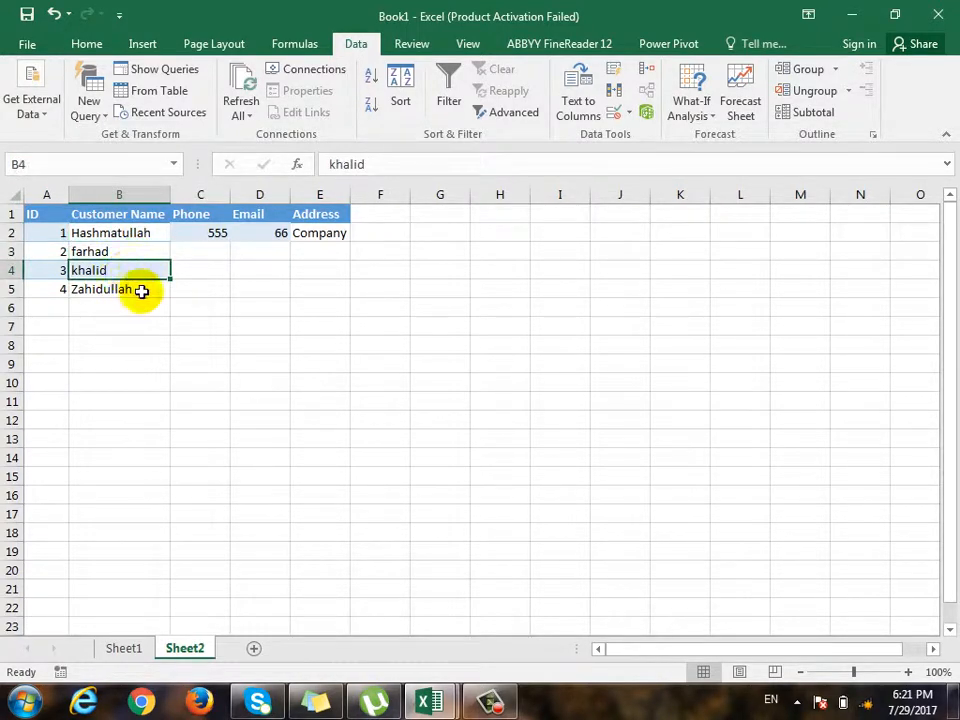
click(238, 472)
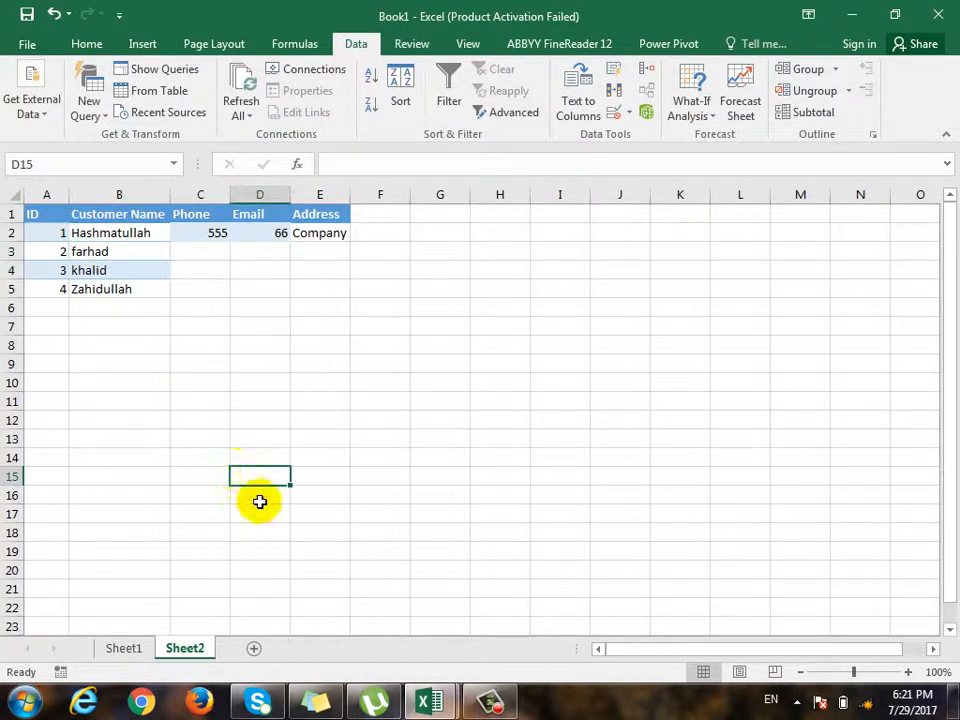
Create a PivotTable from the sales table A1:G20 on Sheet1 in a new worksheet, adding the data to the Data Model
click(126, 647)
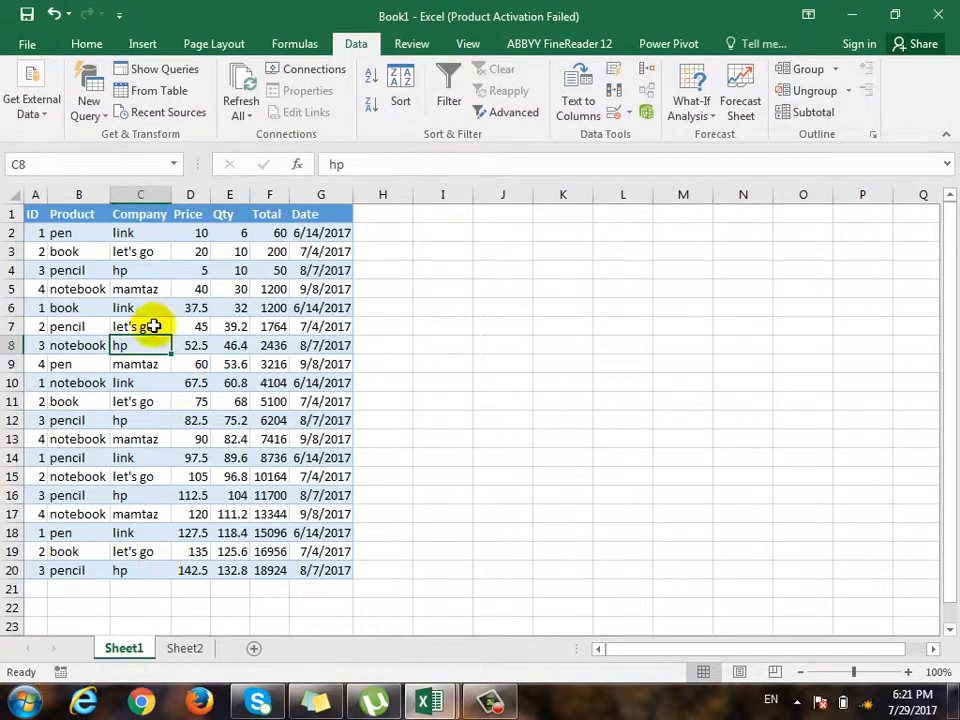
click(45, 218)
drag(45, 218, 318, 566)
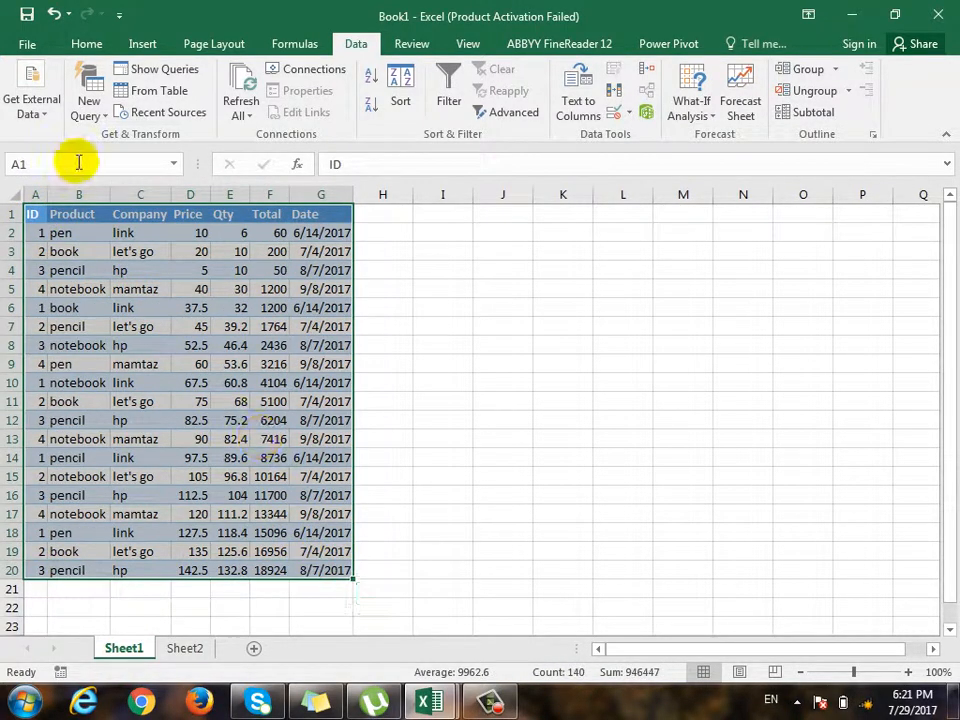
click(130, 44)
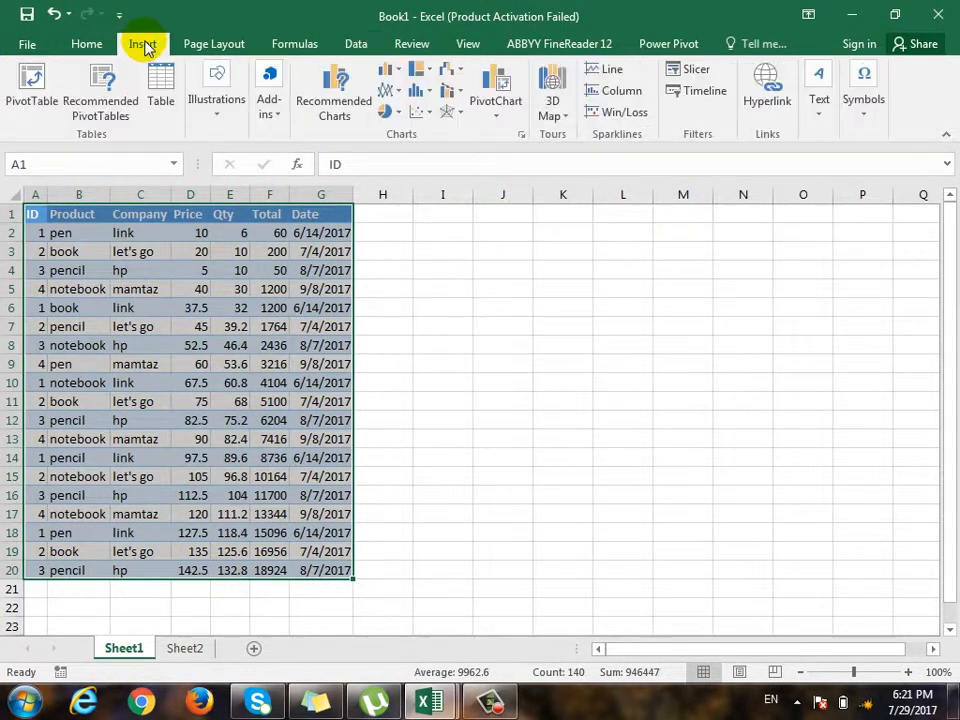
click(33, 100)
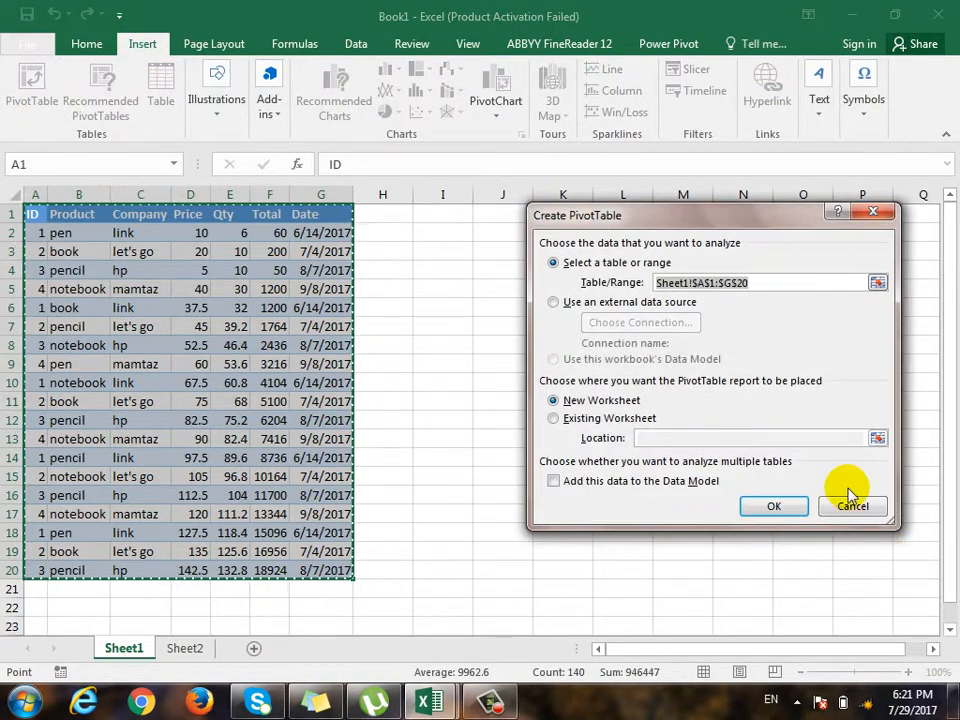
drag(729, 216, 612, 256)
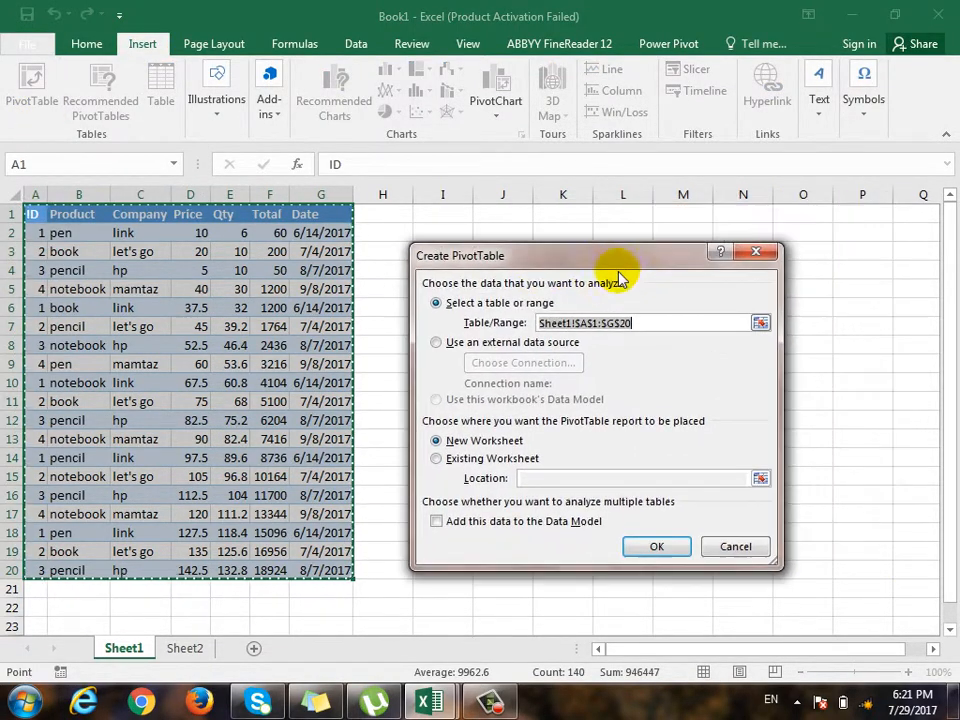
click(665, 323)
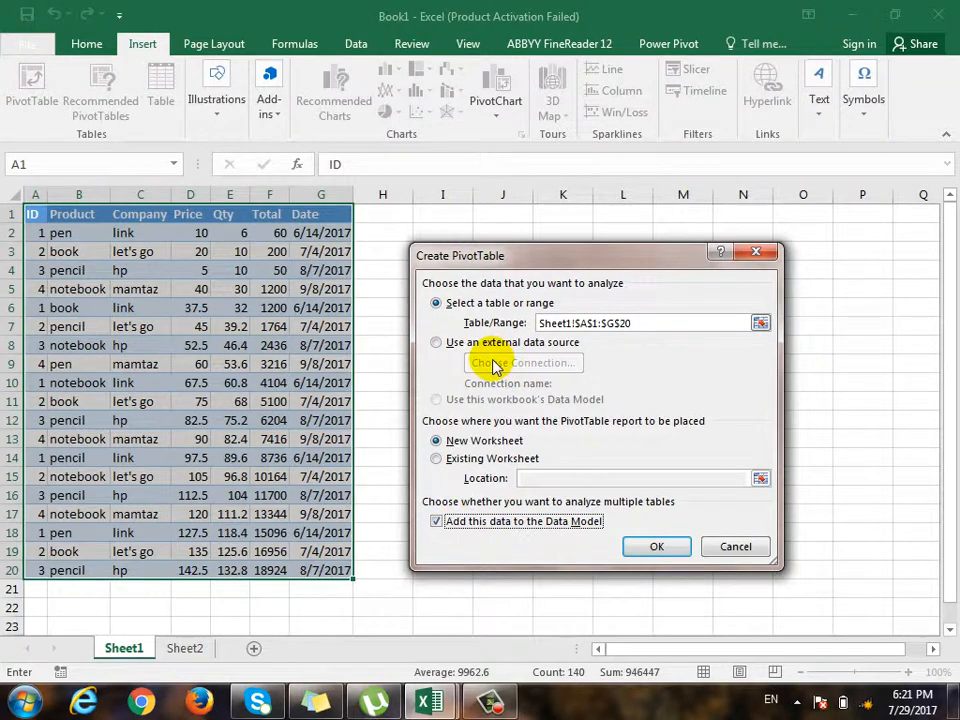
click(652, 543)
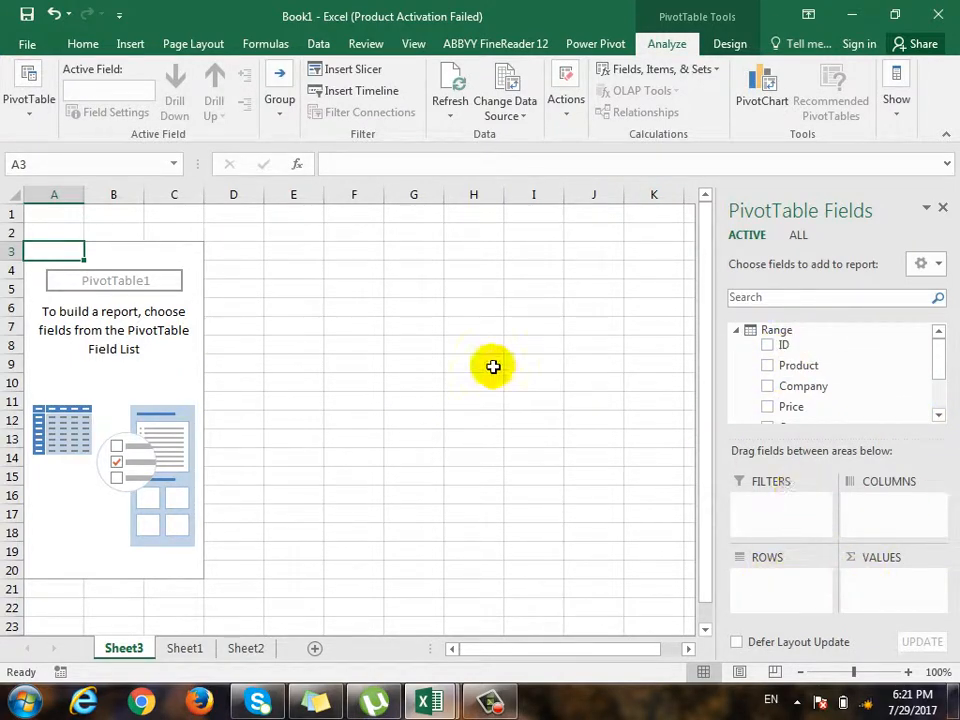
Start a second PivotTable from the customer table A1:E5 on Sheet2
click(243, 652)
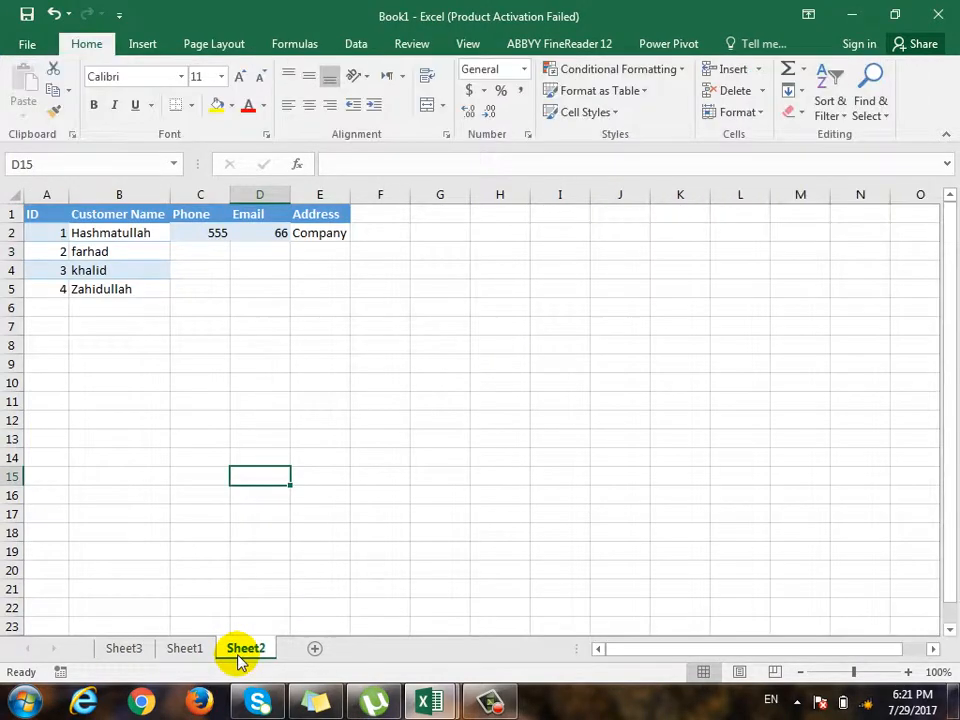
click(192, 650)
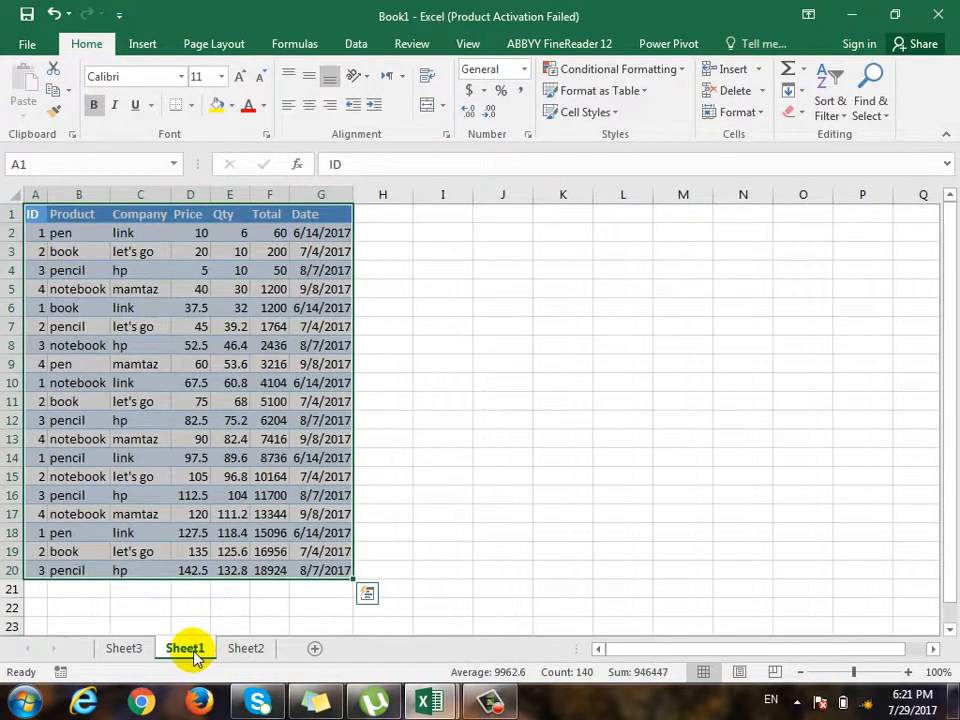
click(248, 650)
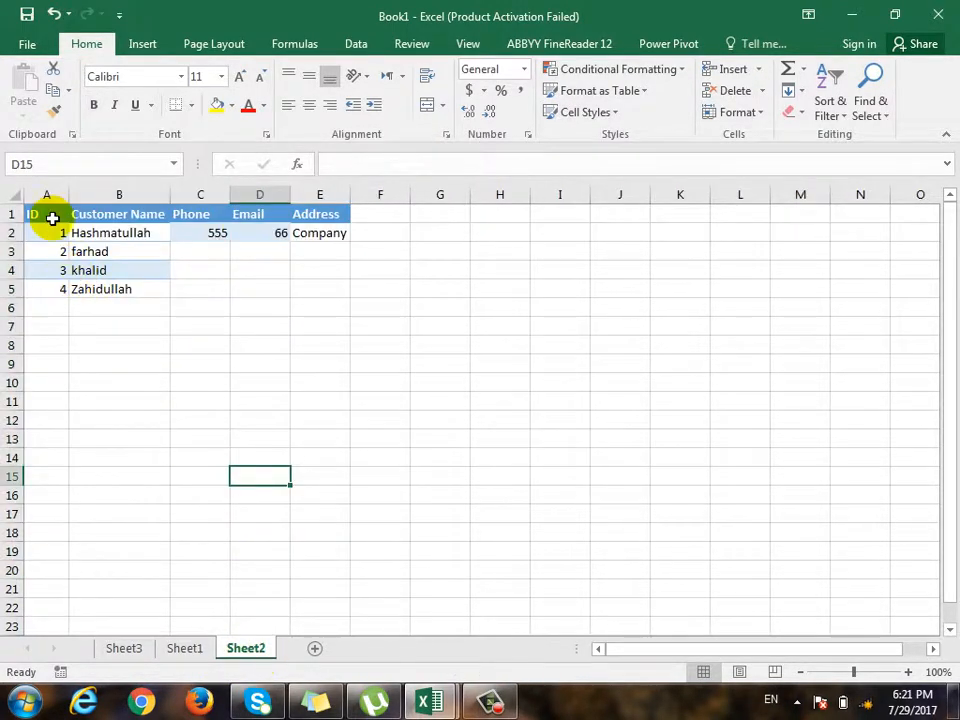
drag(51, 216, 322, 289)
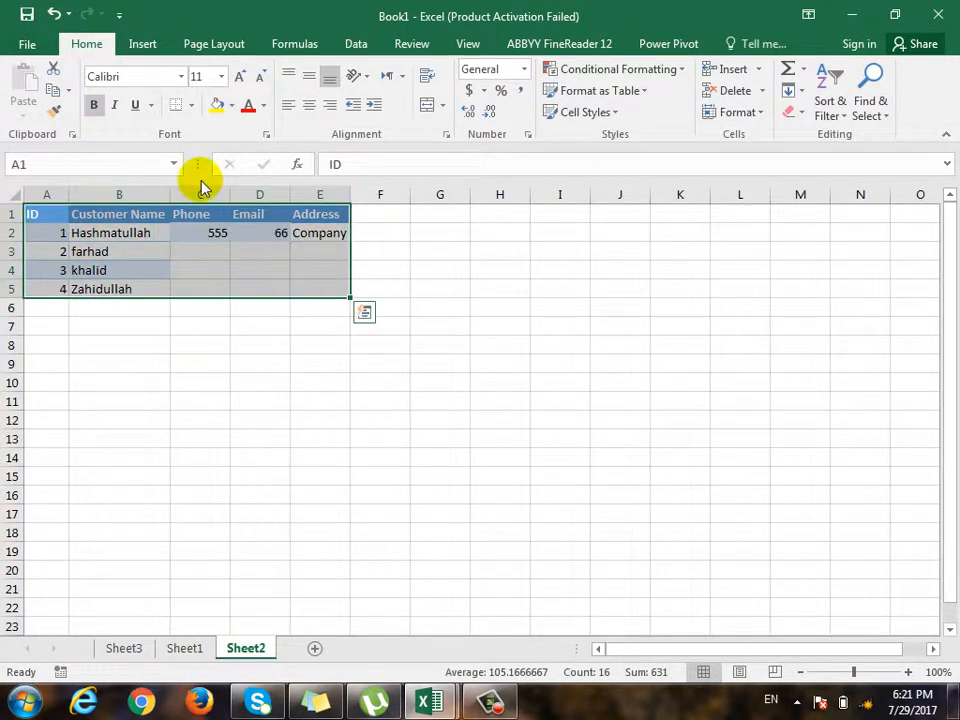
click(141, 44)
click(26, 112)
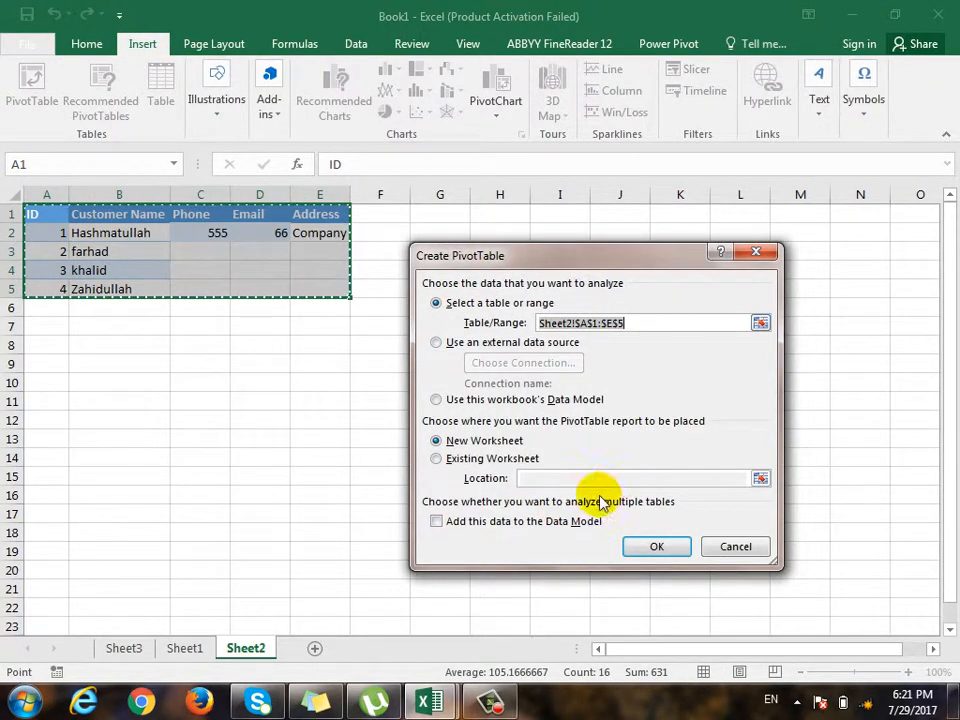
Place the customer PivotTable in the existing worksheet at Sheet3 cell D3 and add its data to the Data Model
click(489, 461)
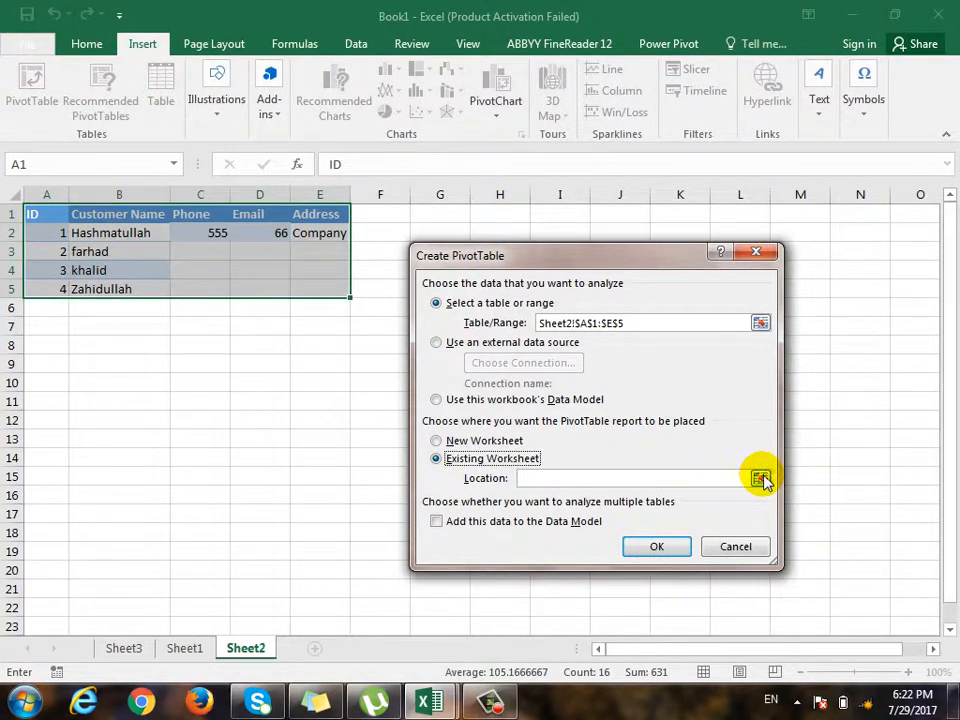
click(762, 481)
click(124, 648)
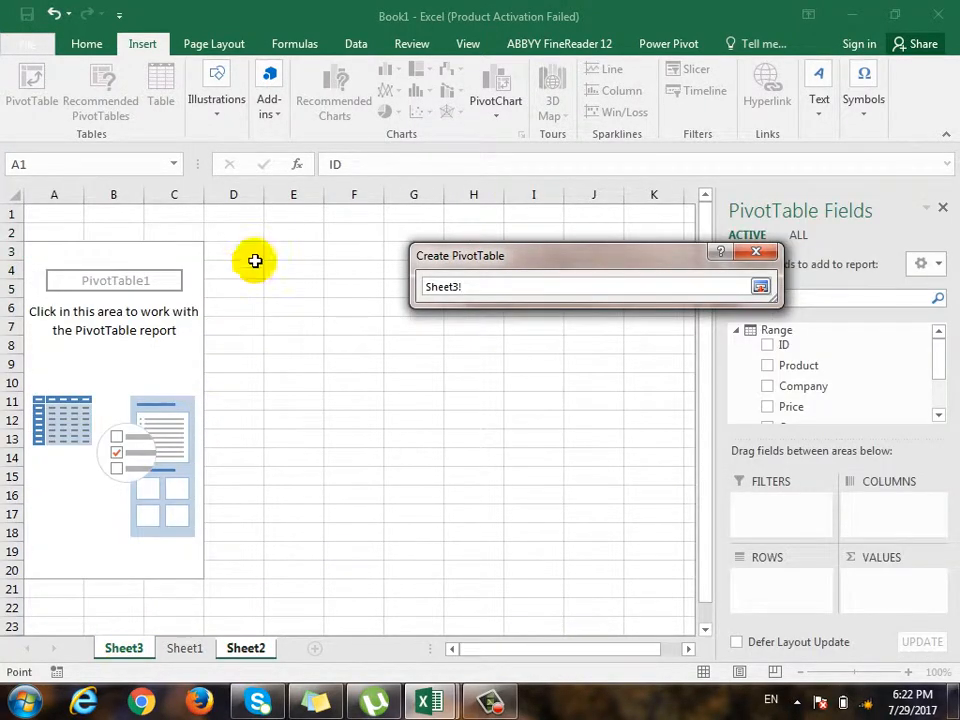
click(252, 255)
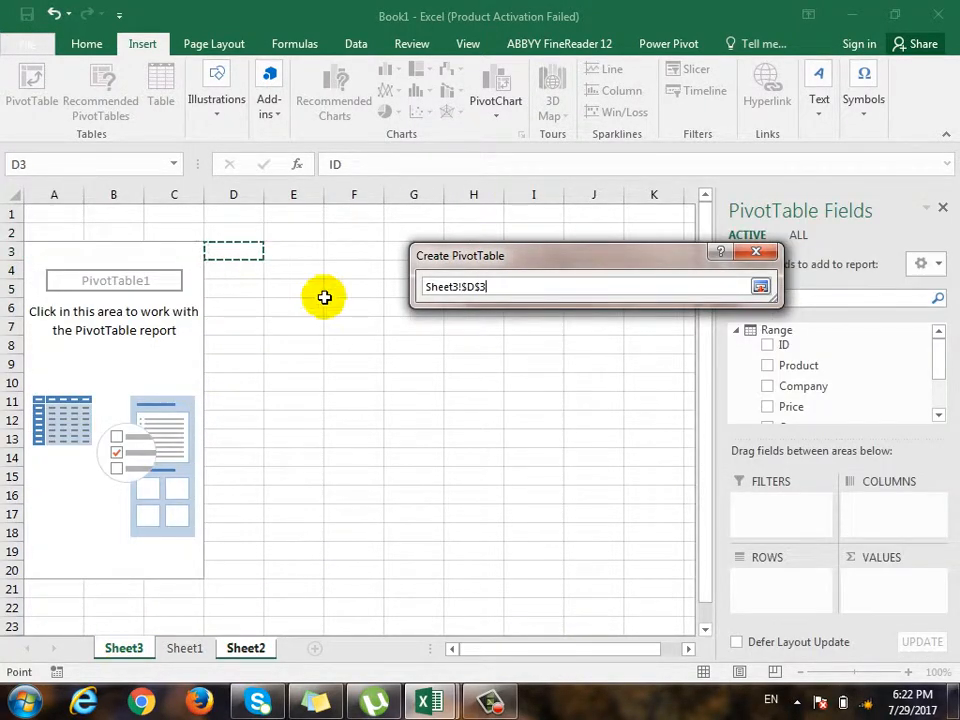
click(762, 287)
click(437, 523)
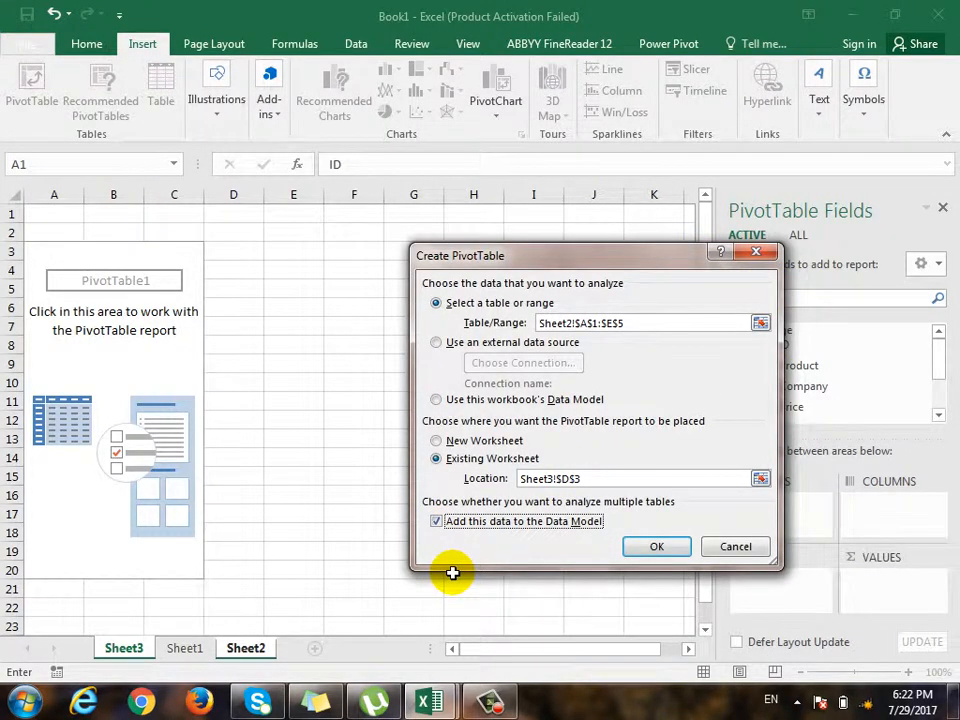
click(676, 550)
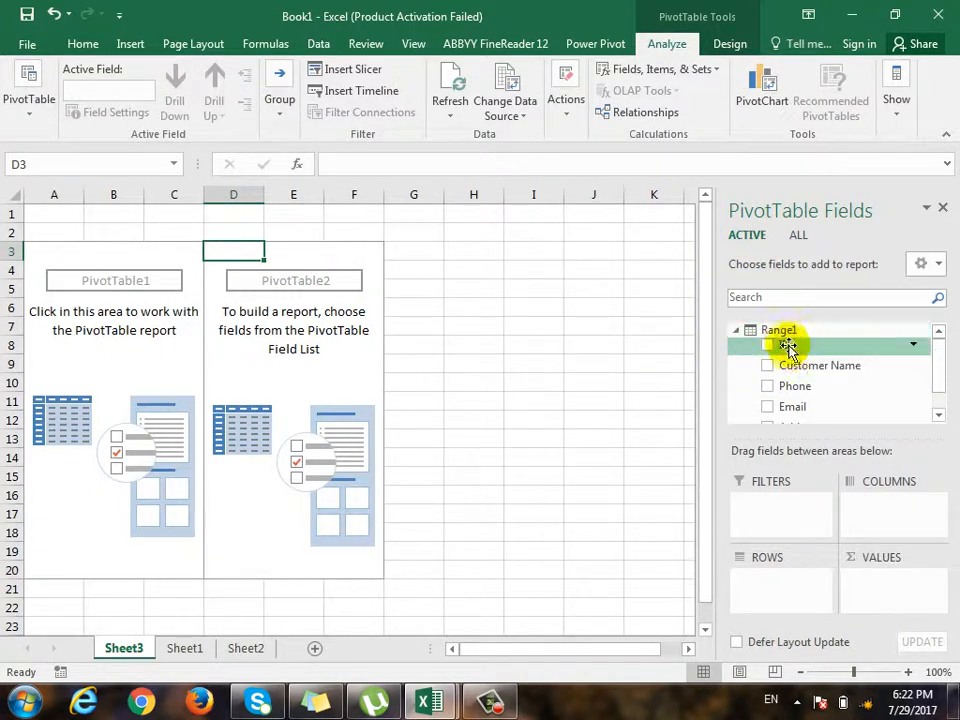
Show the fields of all Data Model tables for the second PivotTable and expand Range and Range1
drag(945, 369, 946, 395)
scroll(879, 332, up, 3)
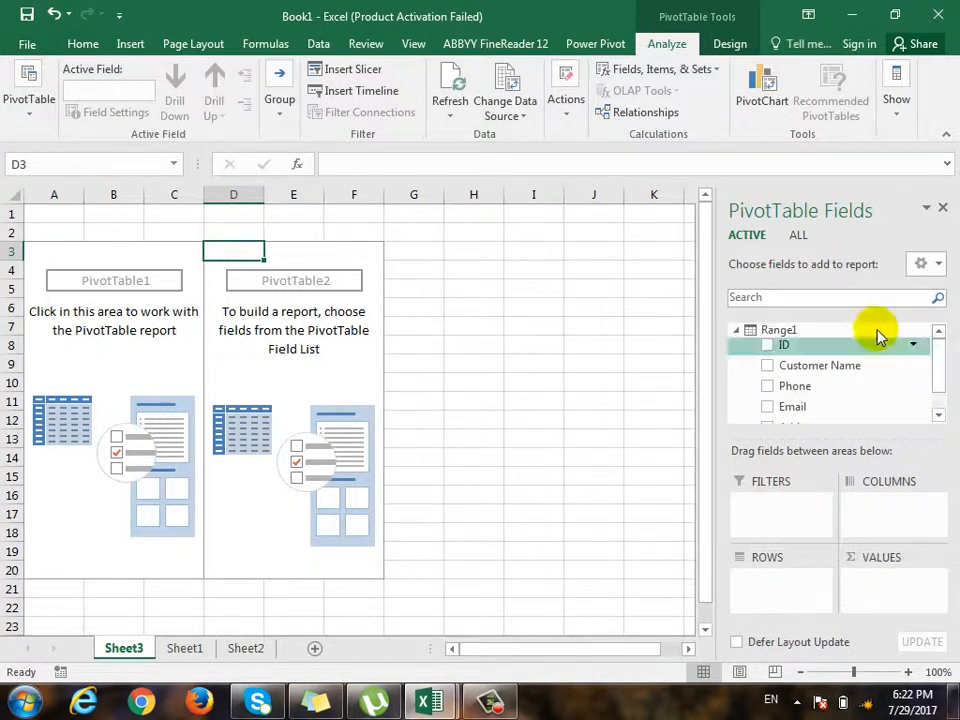
click(798, 237)
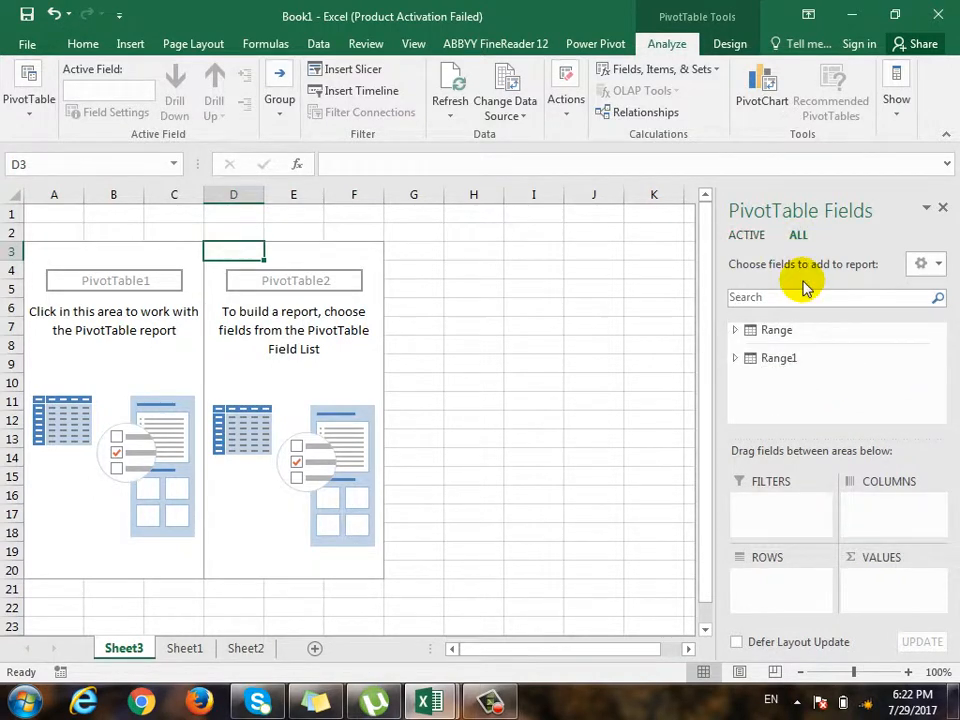
click(736, 331)
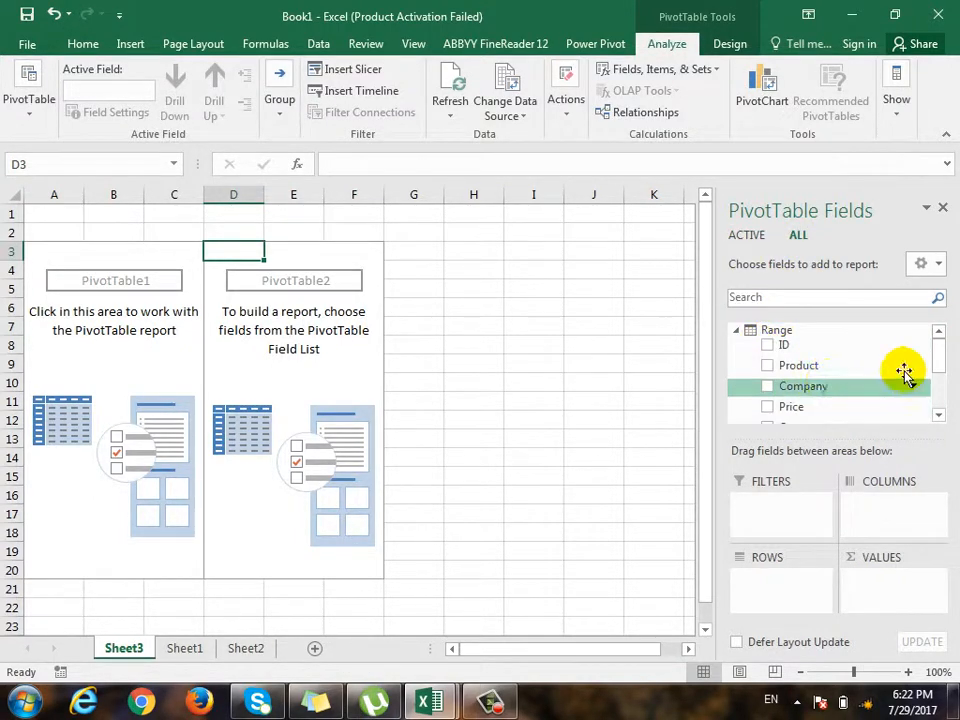
drag(936, 354, 943, 405)
click(739, 401)
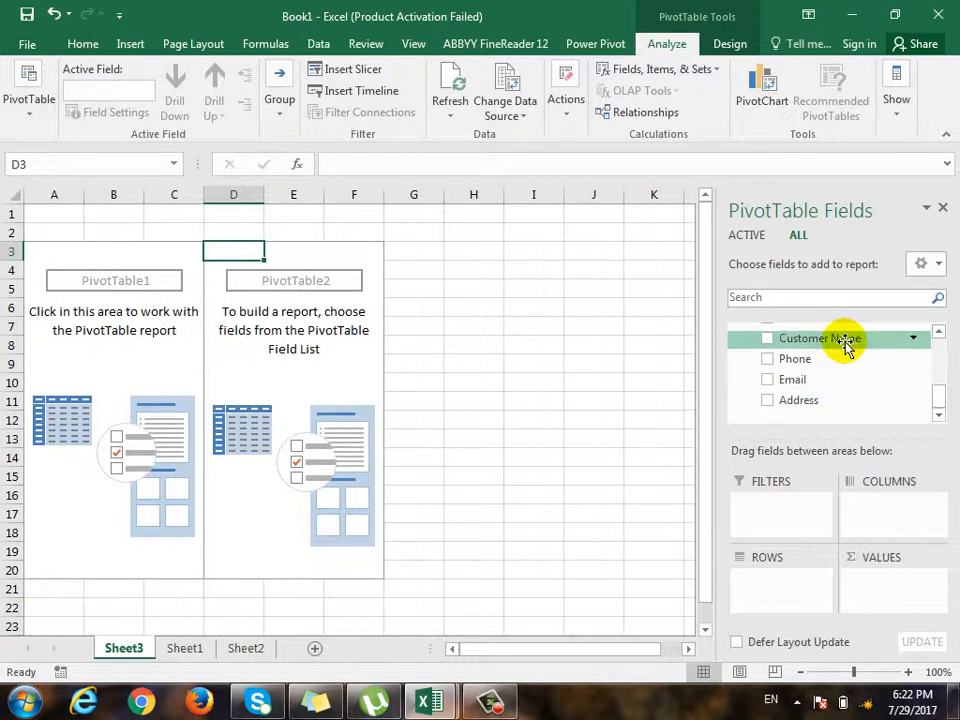
Add Customer Name from Range1 as the PivotTable's rows and Total from Range as its summed values
drag(845, 343, 785, 592)
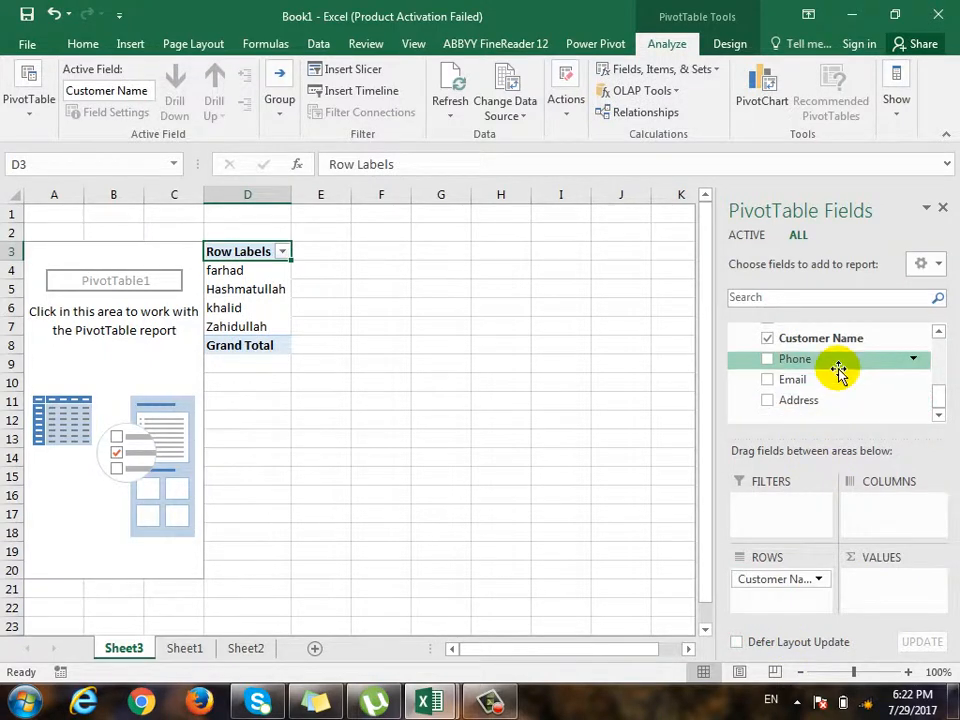
scroll(840, 368, up, 2)
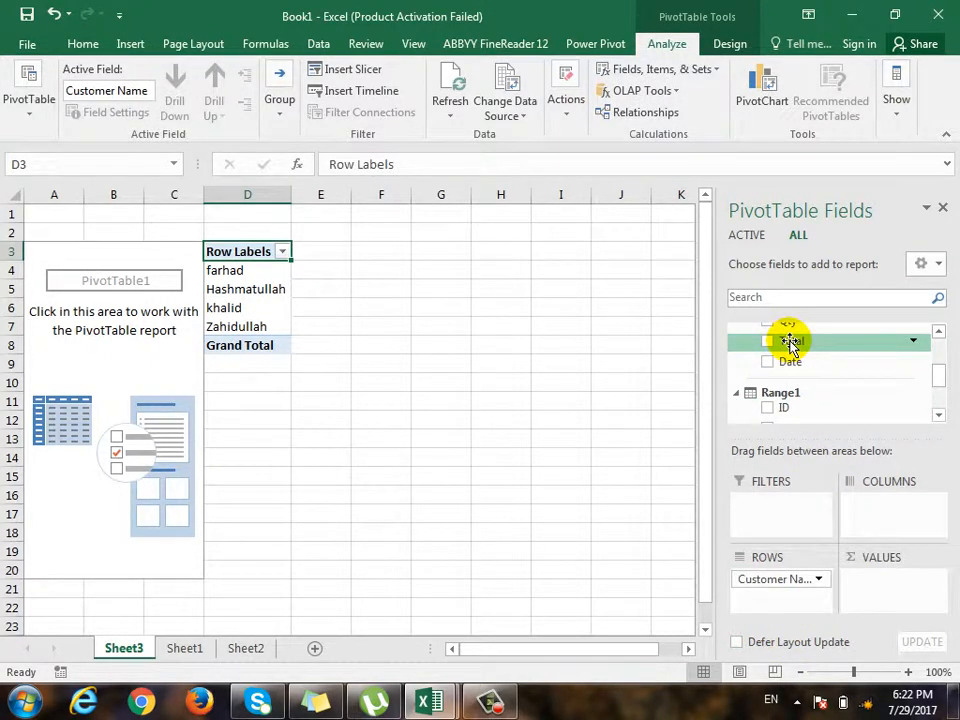
drag(790, 343, 862, 600)
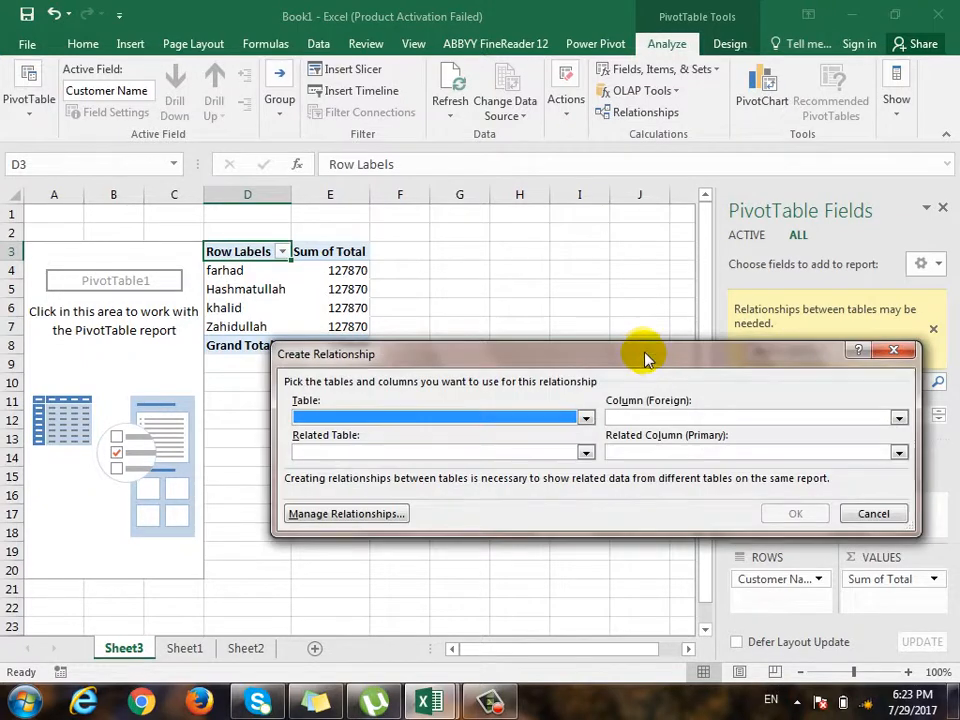
Create a relationship from the foreign column ID of table Range to the primary column ID of related table Range1
drag(598, 360, 483, 294)
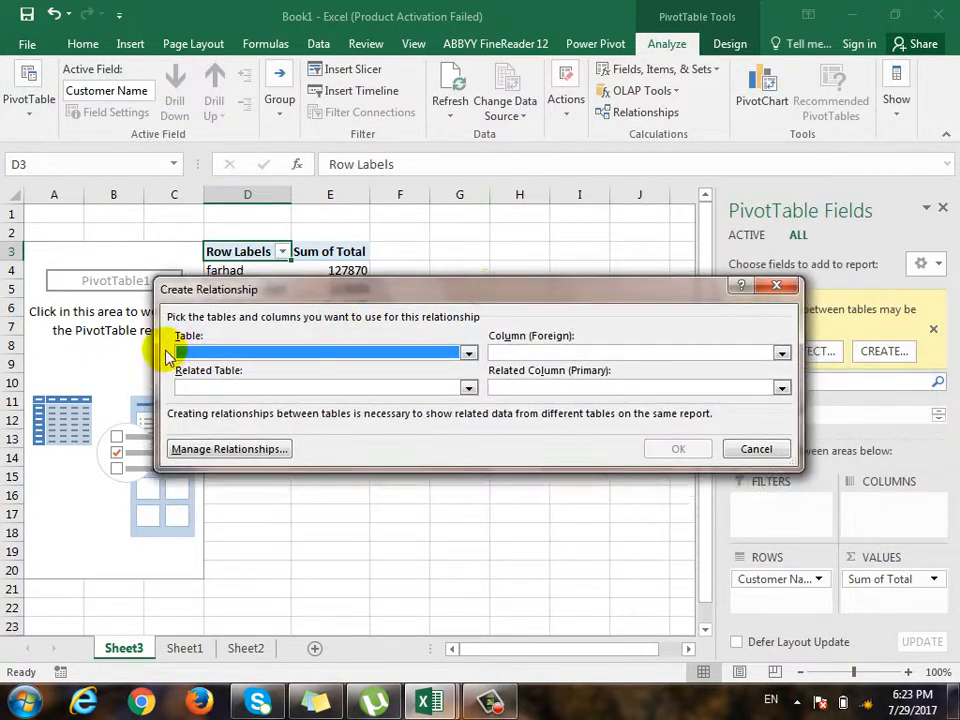
click(253, 352)
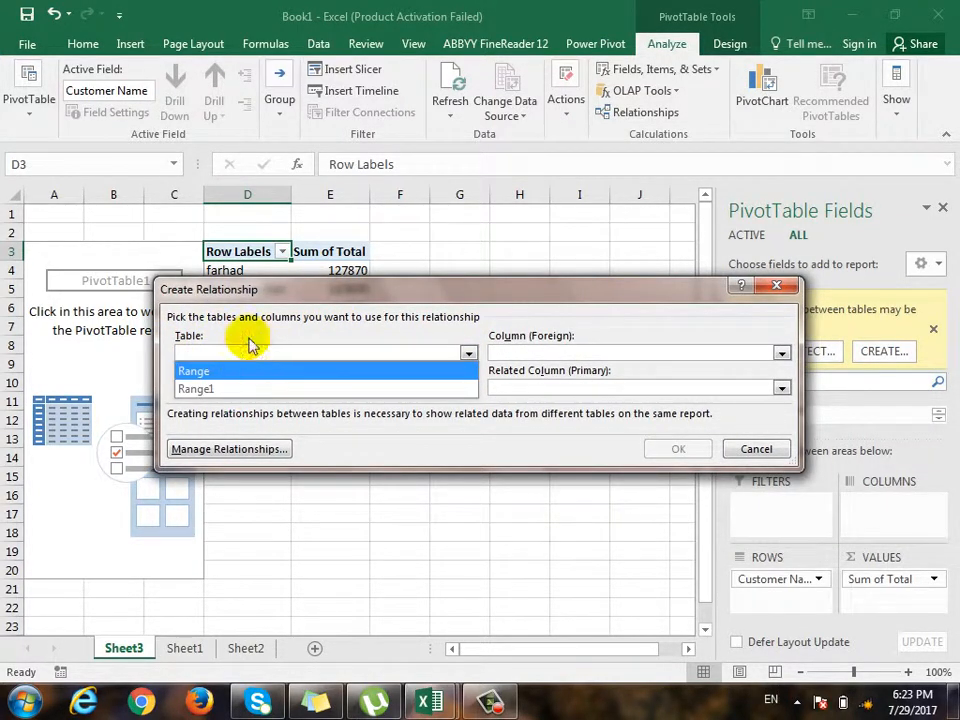
click(225, 403)
click(240, 390)
click(238, 403)
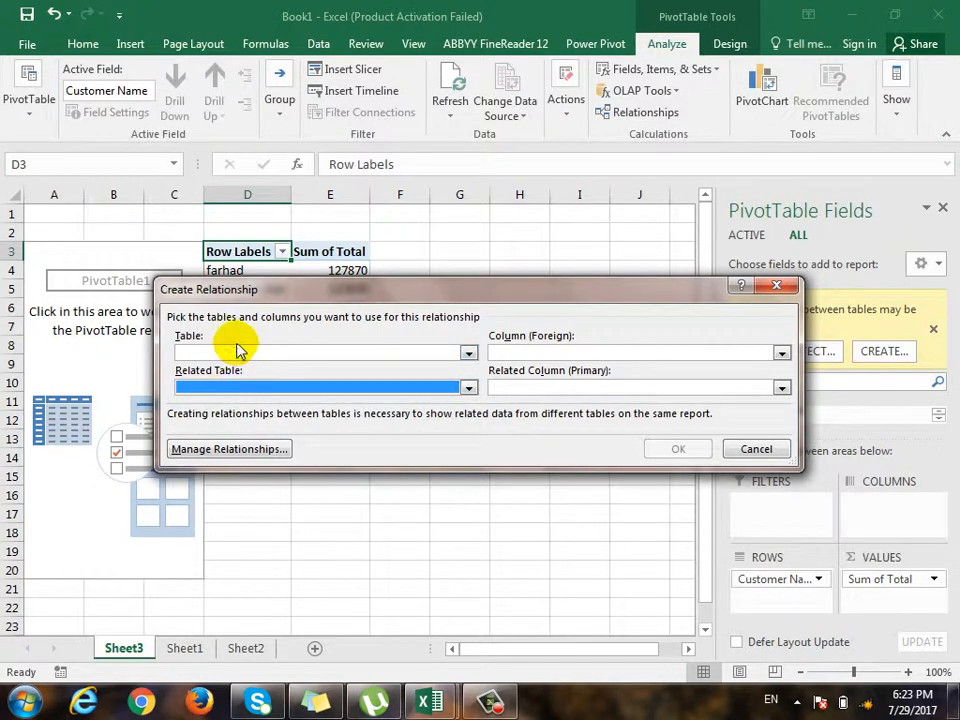
click(238, 352)
click(231, 370)
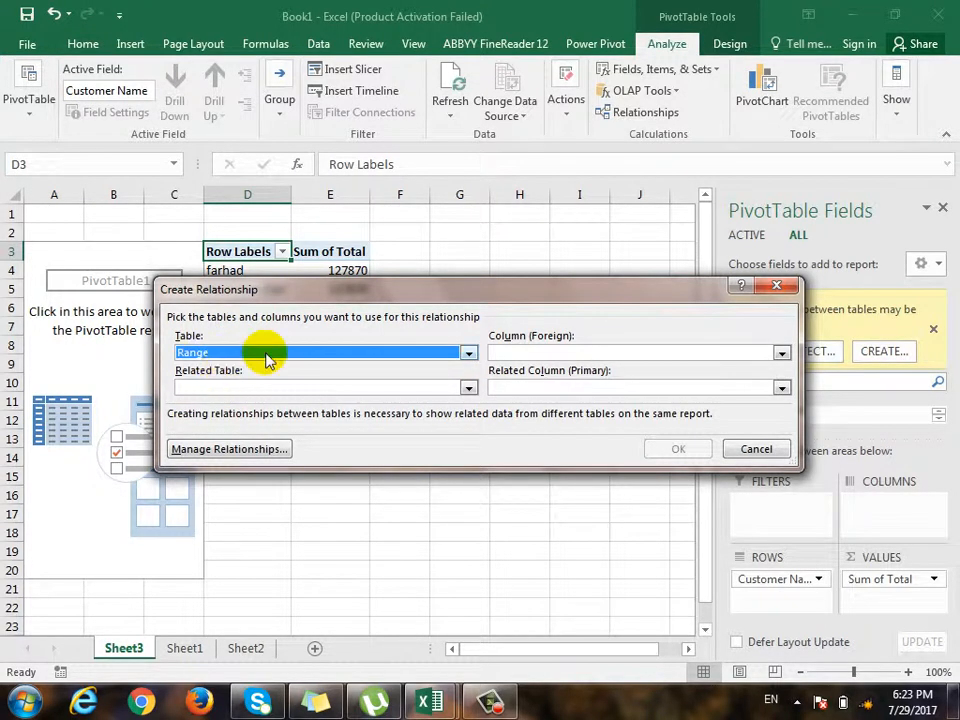
click(561, 353)
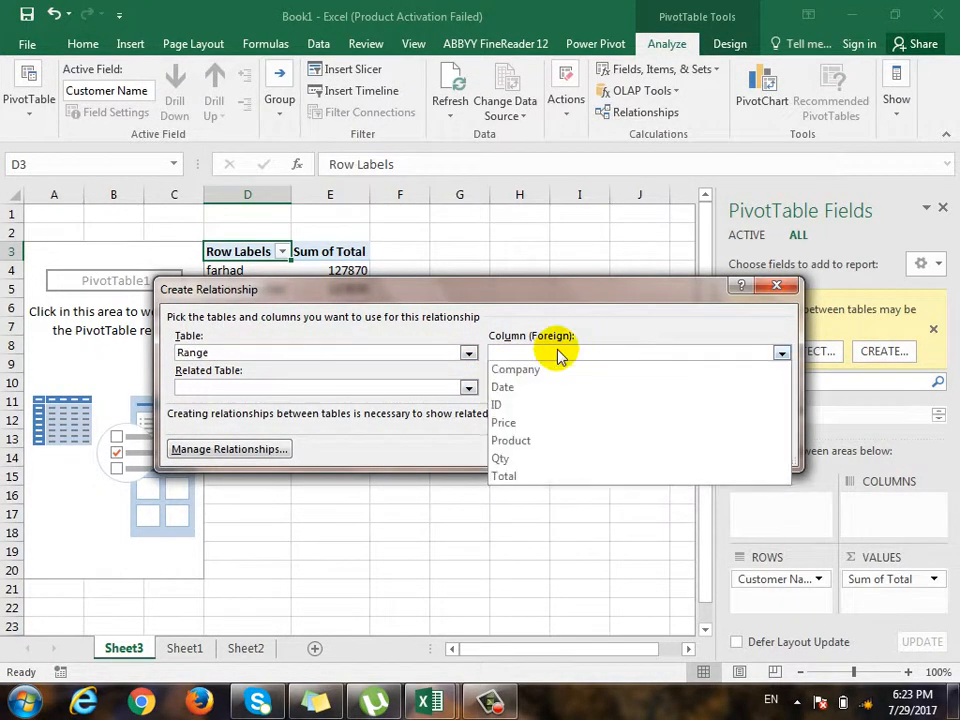
click(520, 414)
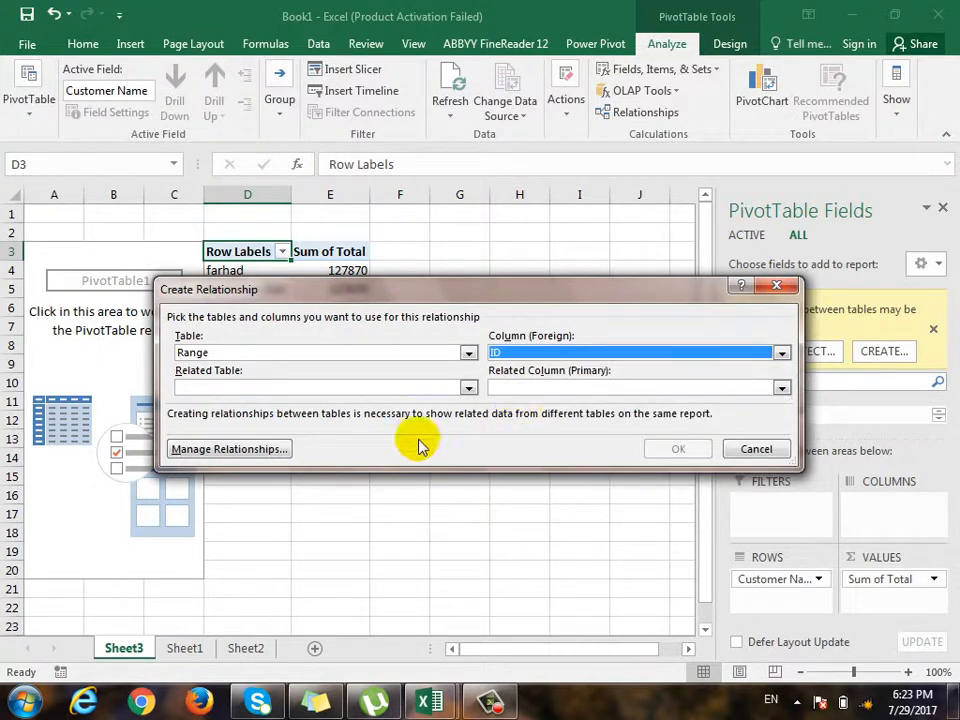
click(275, 388)
click(233, 422)
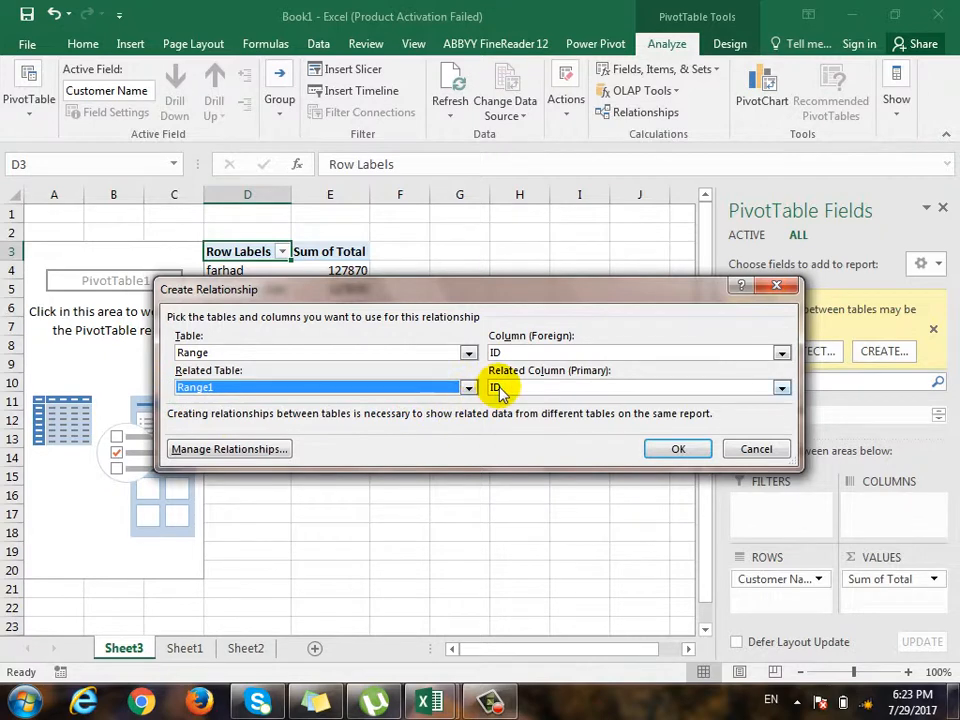
click(677, 449)
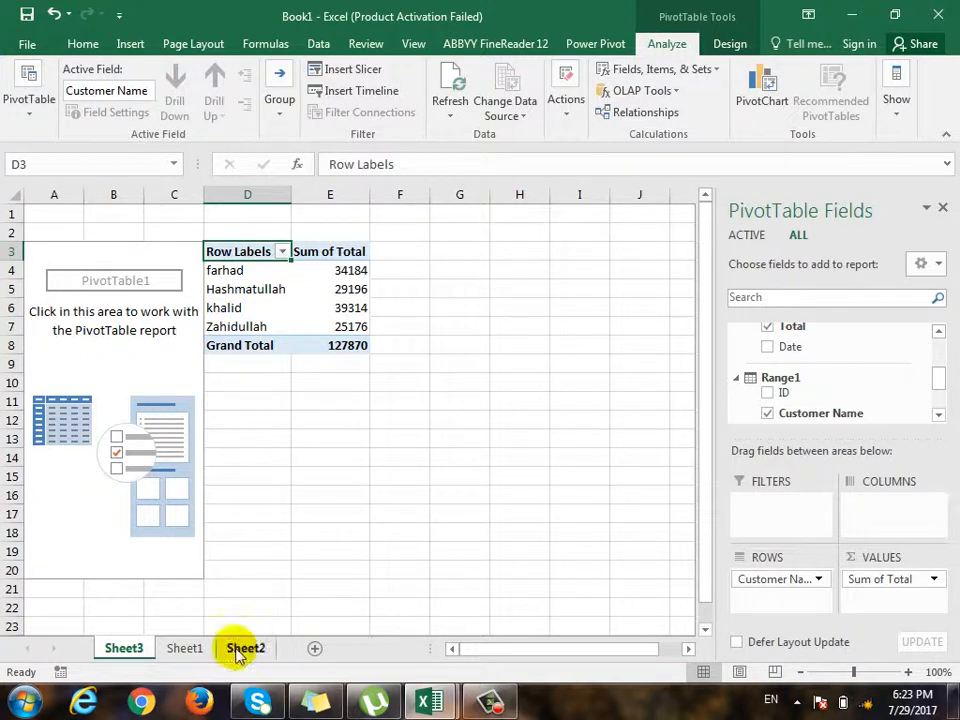
Enter 1 as the ID of a new sales record in A21 of Sheet1
click(190, 650)
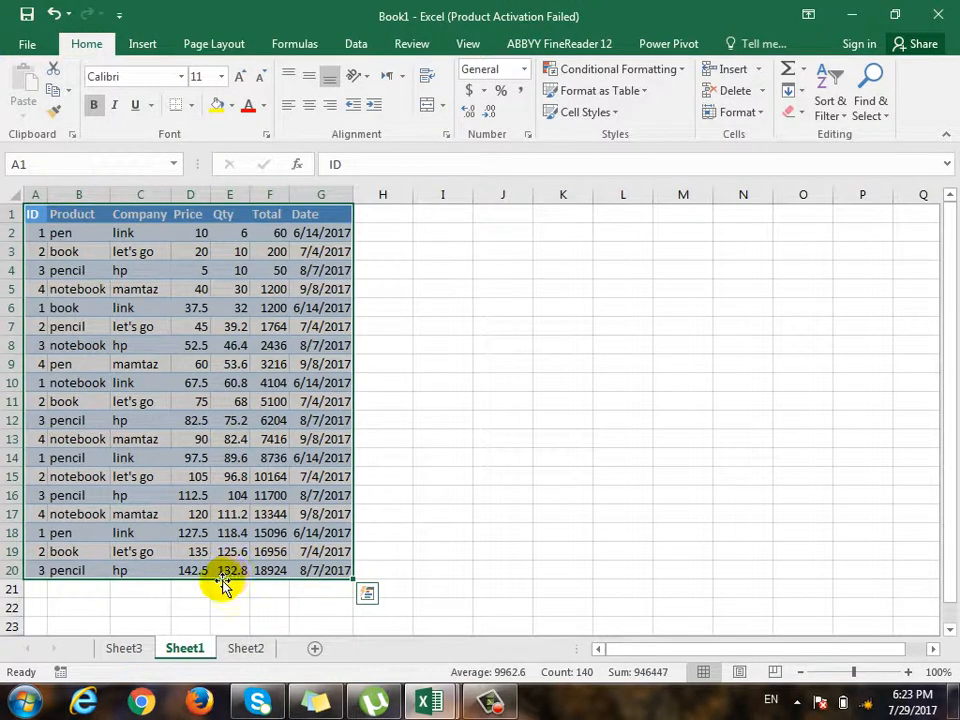
click(40, 592)
text(1)
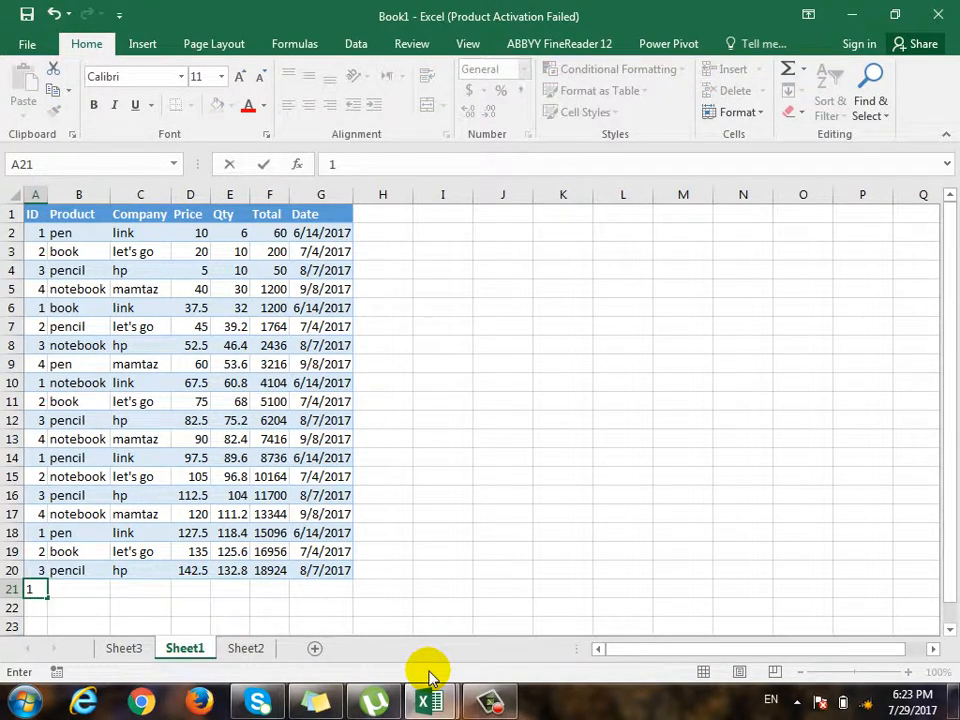
key(Tab)
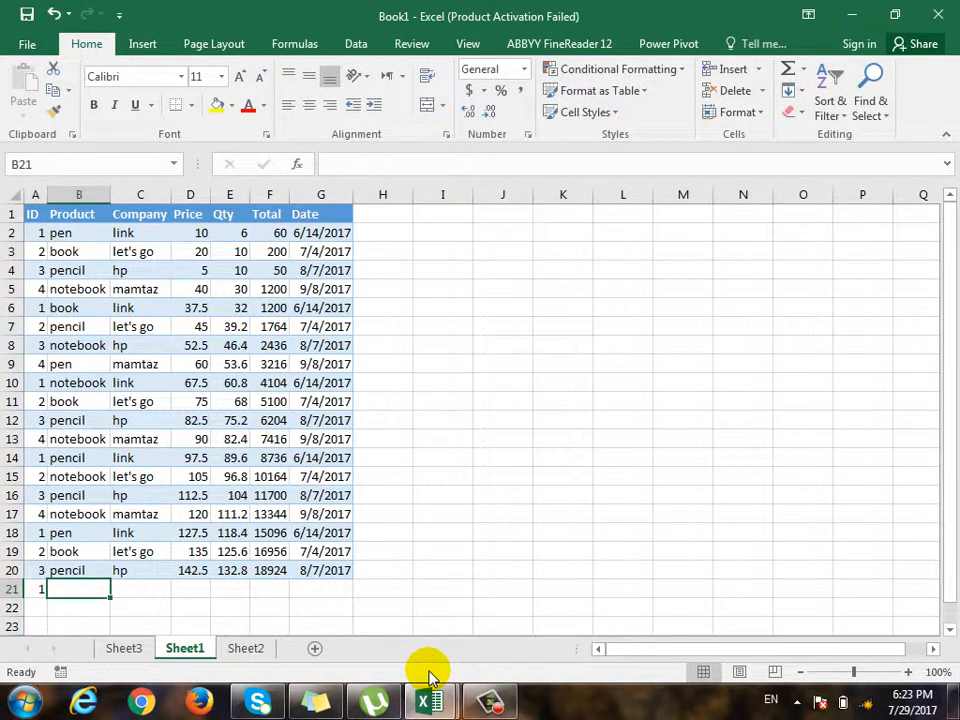
Undo the ID entry in A21 of Sheet1 and set the first sales record's Price in D2 to 5
key(ctrl+z)
key(Up)
key(Up)
key(Up)
key(Up)
key(Up)
key(Up)
key(Up)
key(Up)
key(Up)
key(Up)
key(Up)
key(Up)
key(Up)
key(Up)
key(Up)
key(Up)
key(Up)
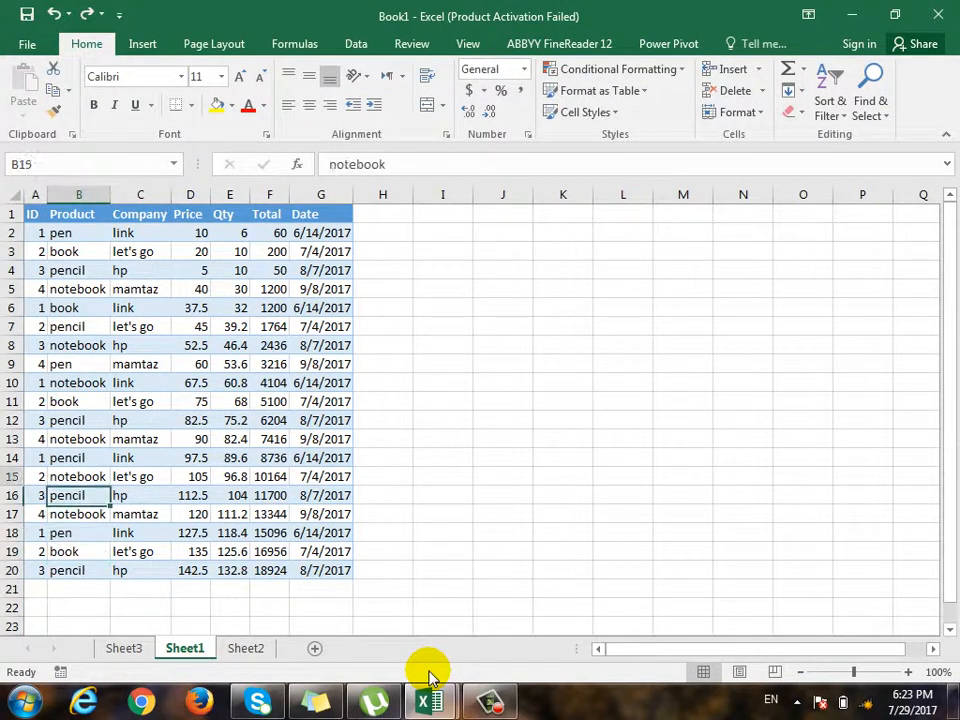
key(Right)
key(Right)
key(Right)
key(Up)
key(Right)
key(Left)
key(Left)
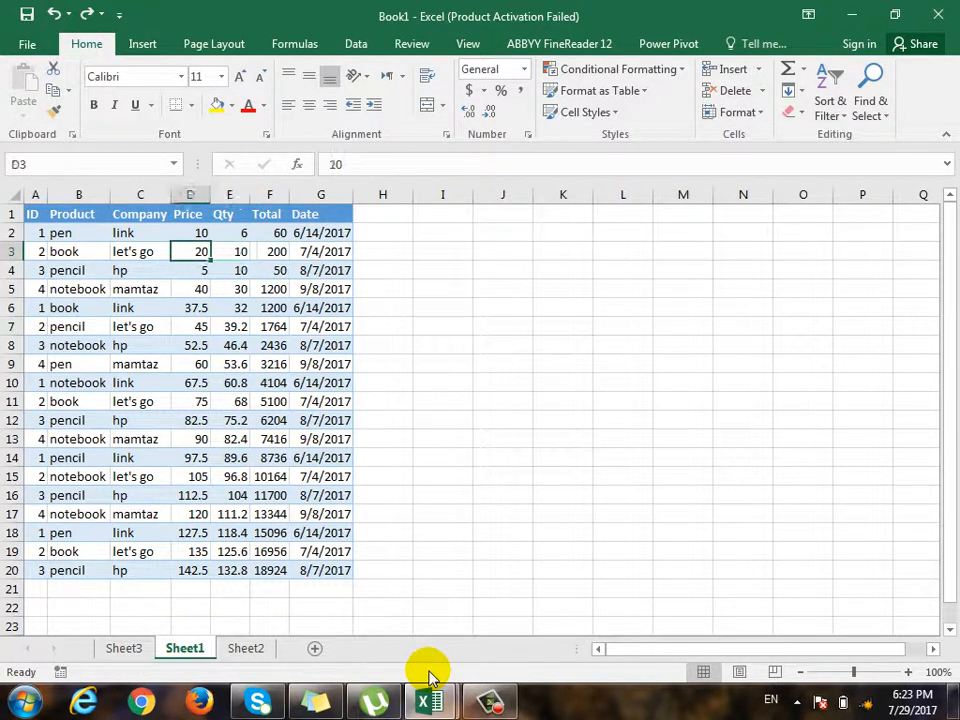
key(Up)
text(5)
key(Return)
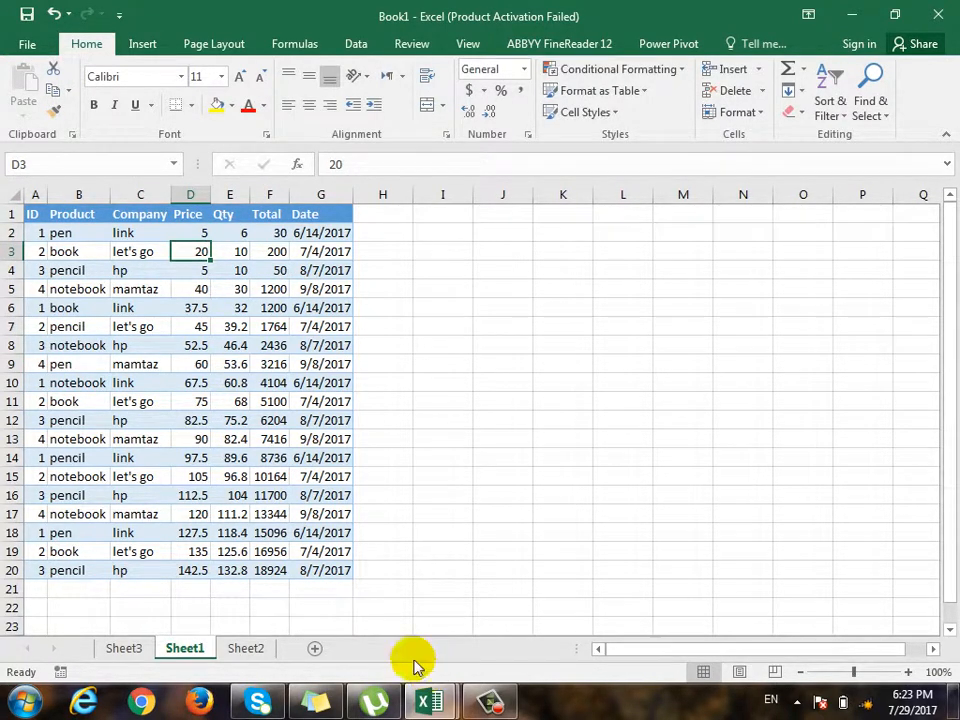
Check the first customer's Sum of Total in the PivotTable on Sheet3
click(124, 648)
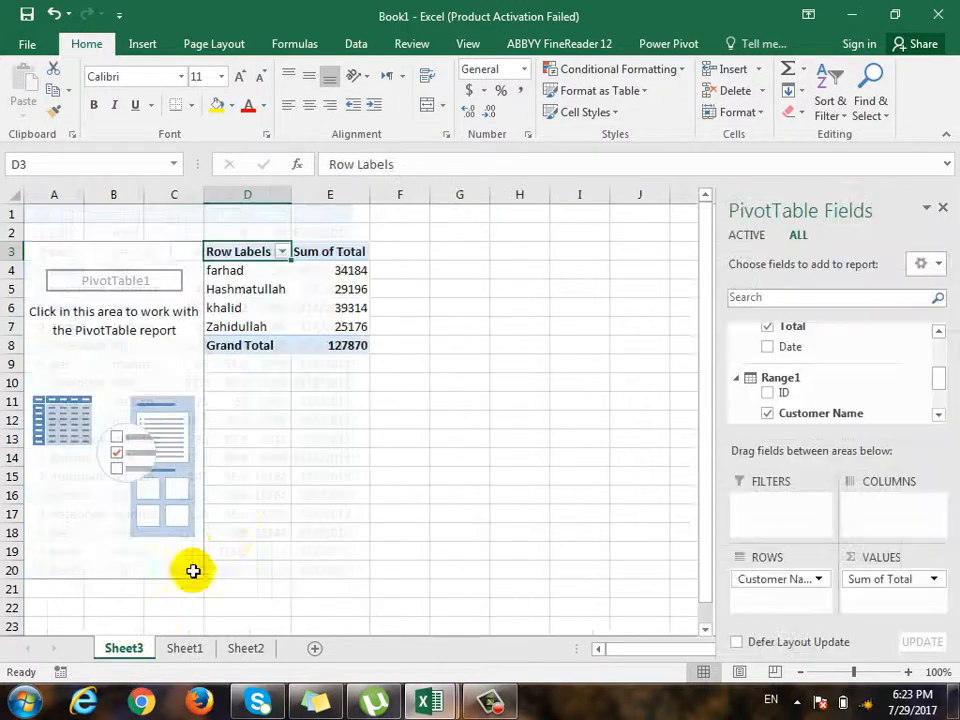
click(358, 270)
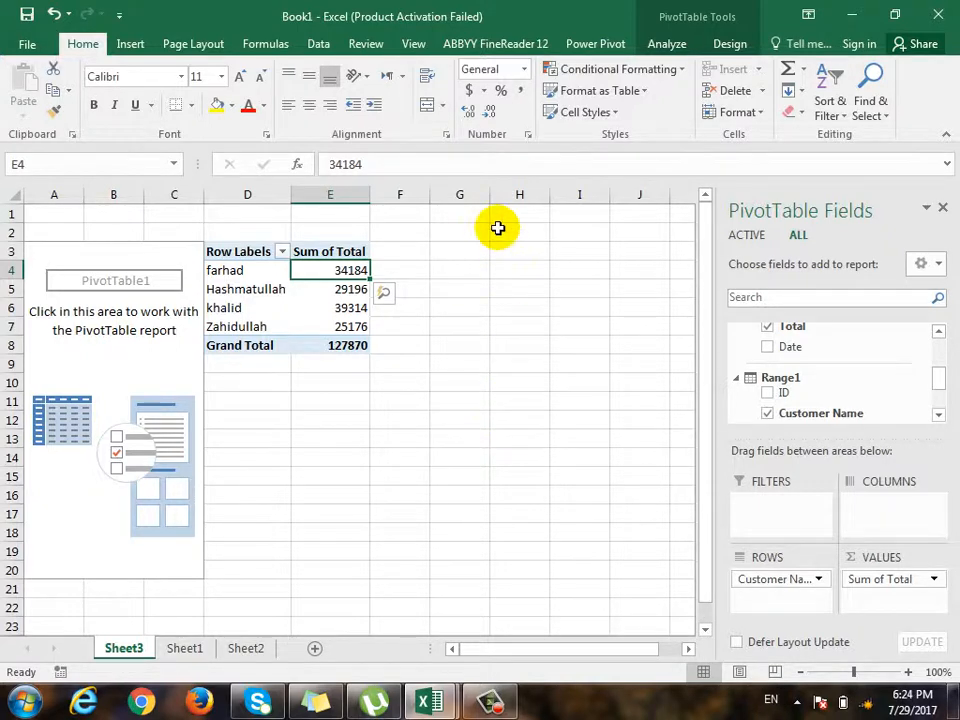
Review the existing ID relationship between Range and Range1 and the blank form for creating a relationship, leaving both without changes
click(336, 47)
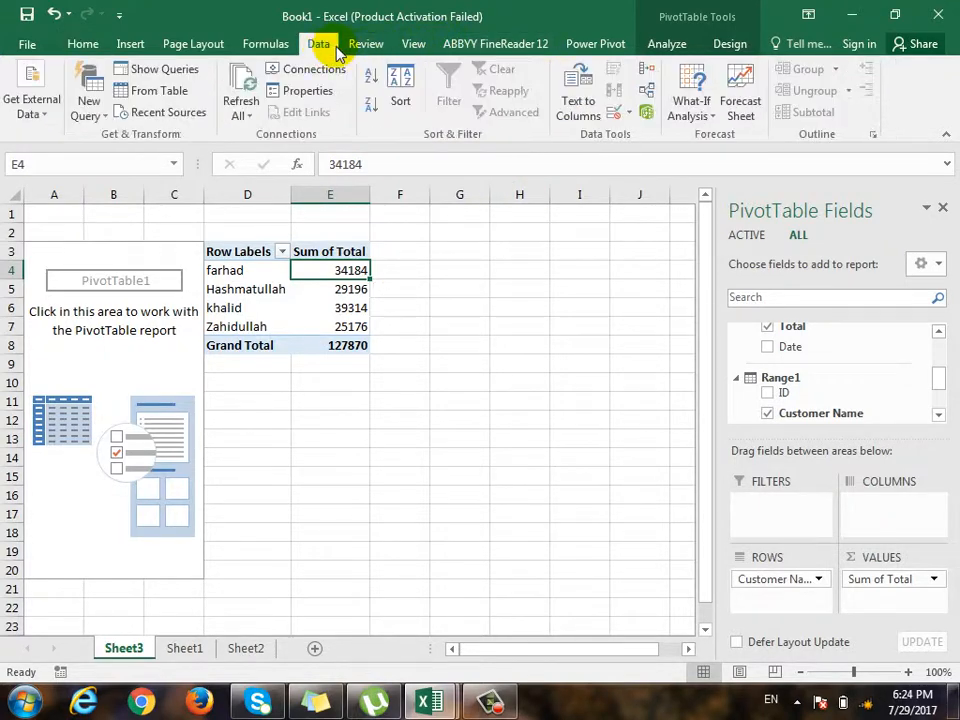
click(645, 93)
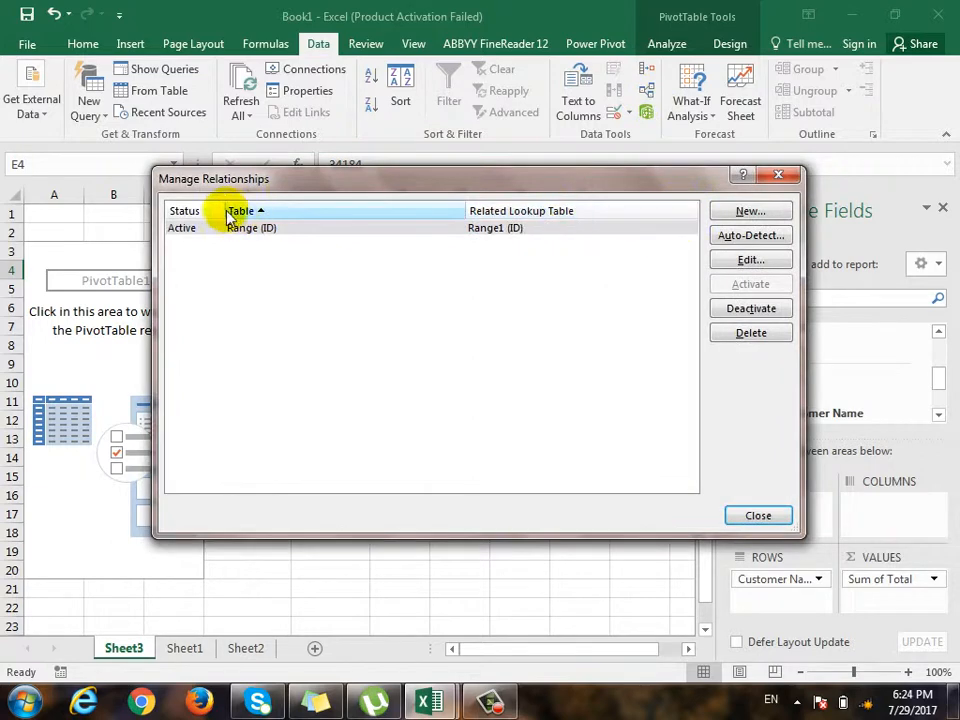
click(190, 230)
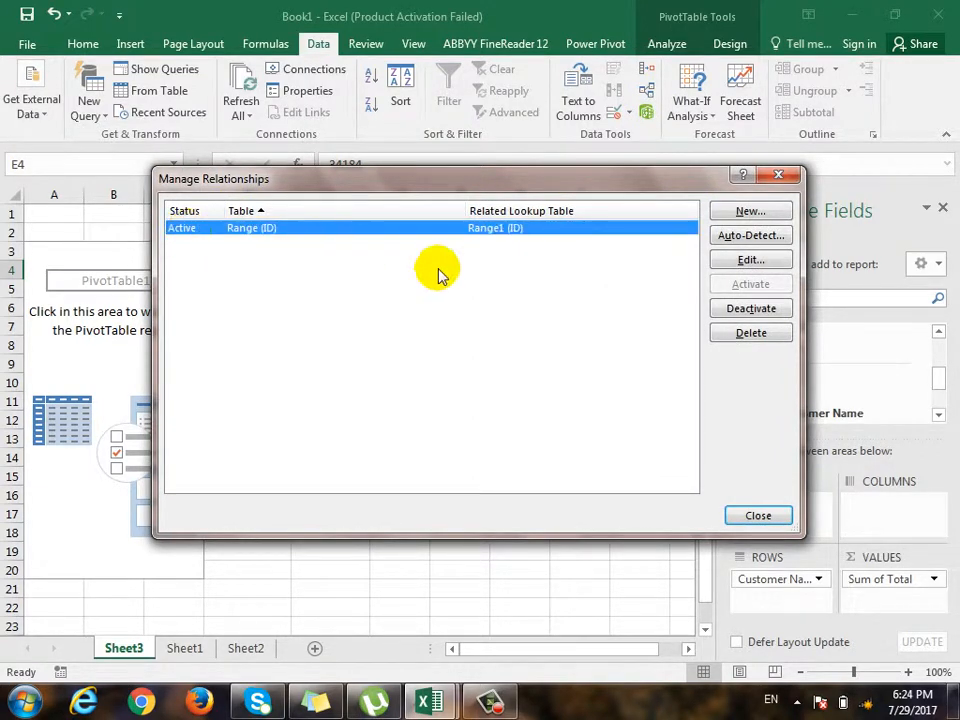
click(751, 260)
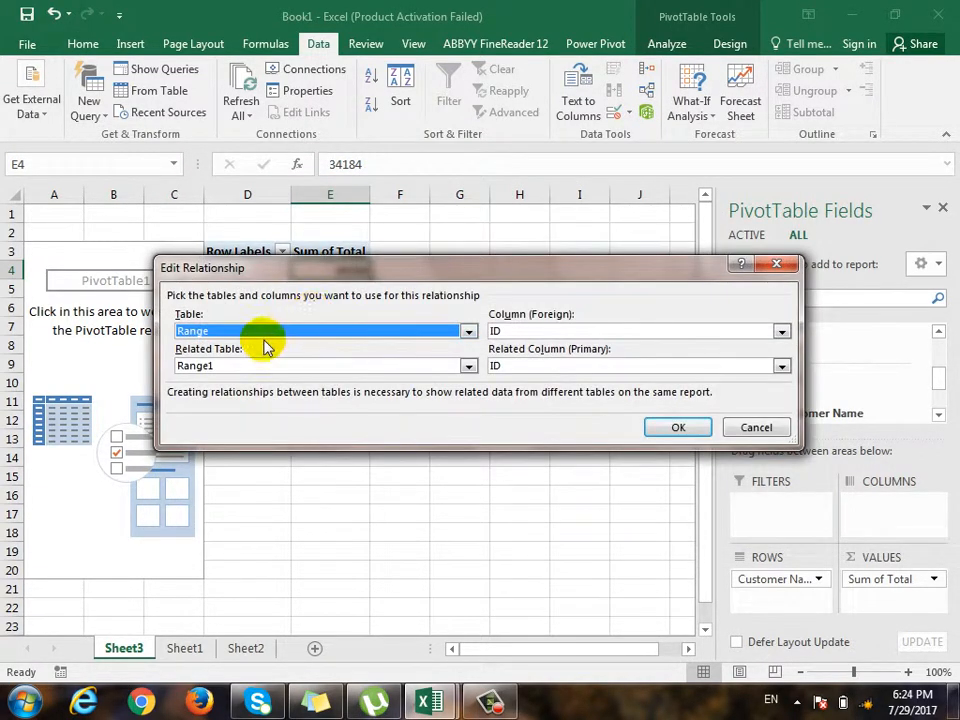
click(755, 430)
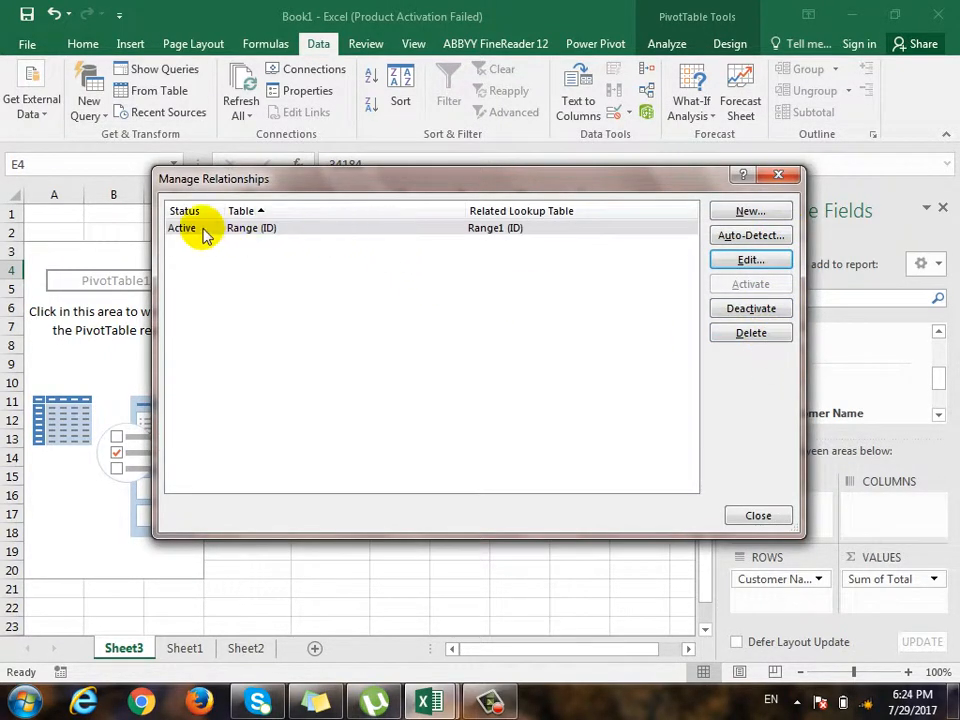
click(781, 213)
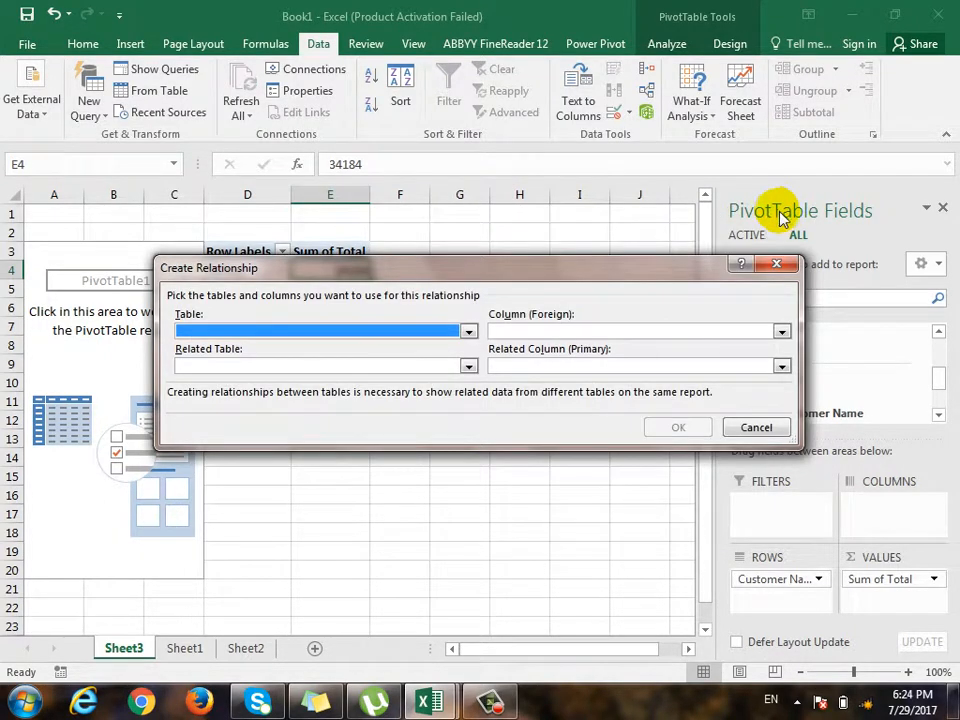
click(780, 265)
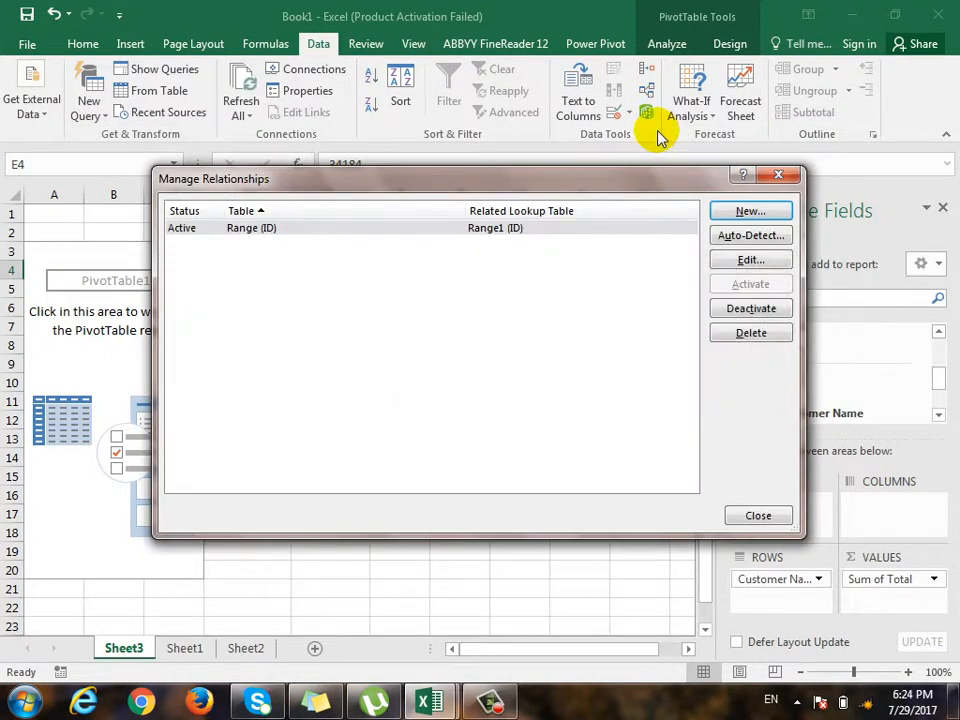
click(779, 177)
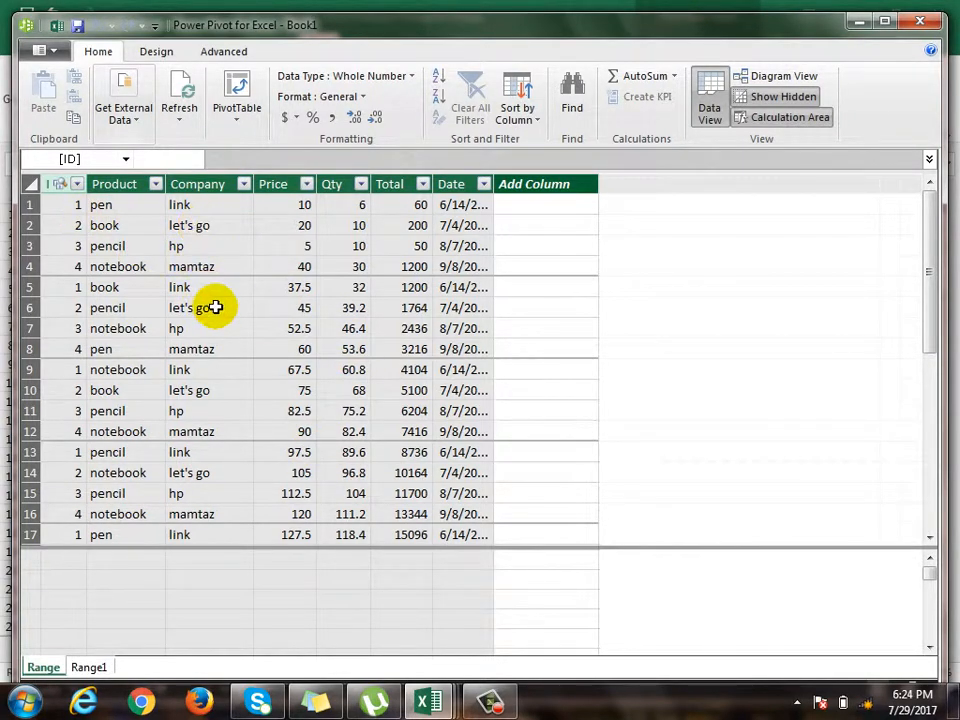
Display the Data Model's tables in Power Pivot's Diagram View
click(784, 76)
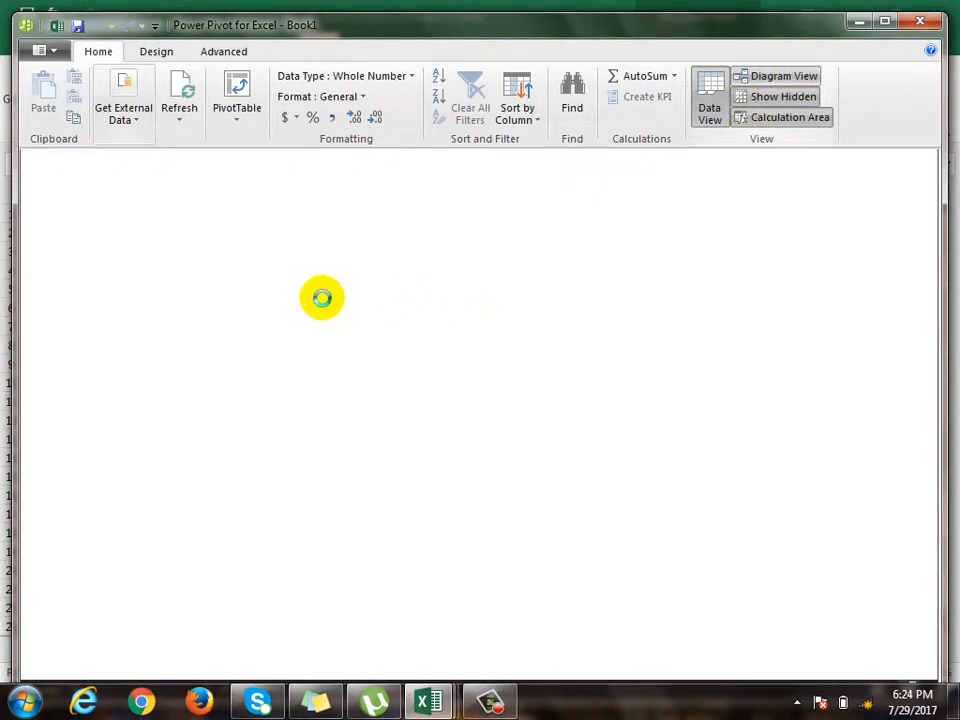